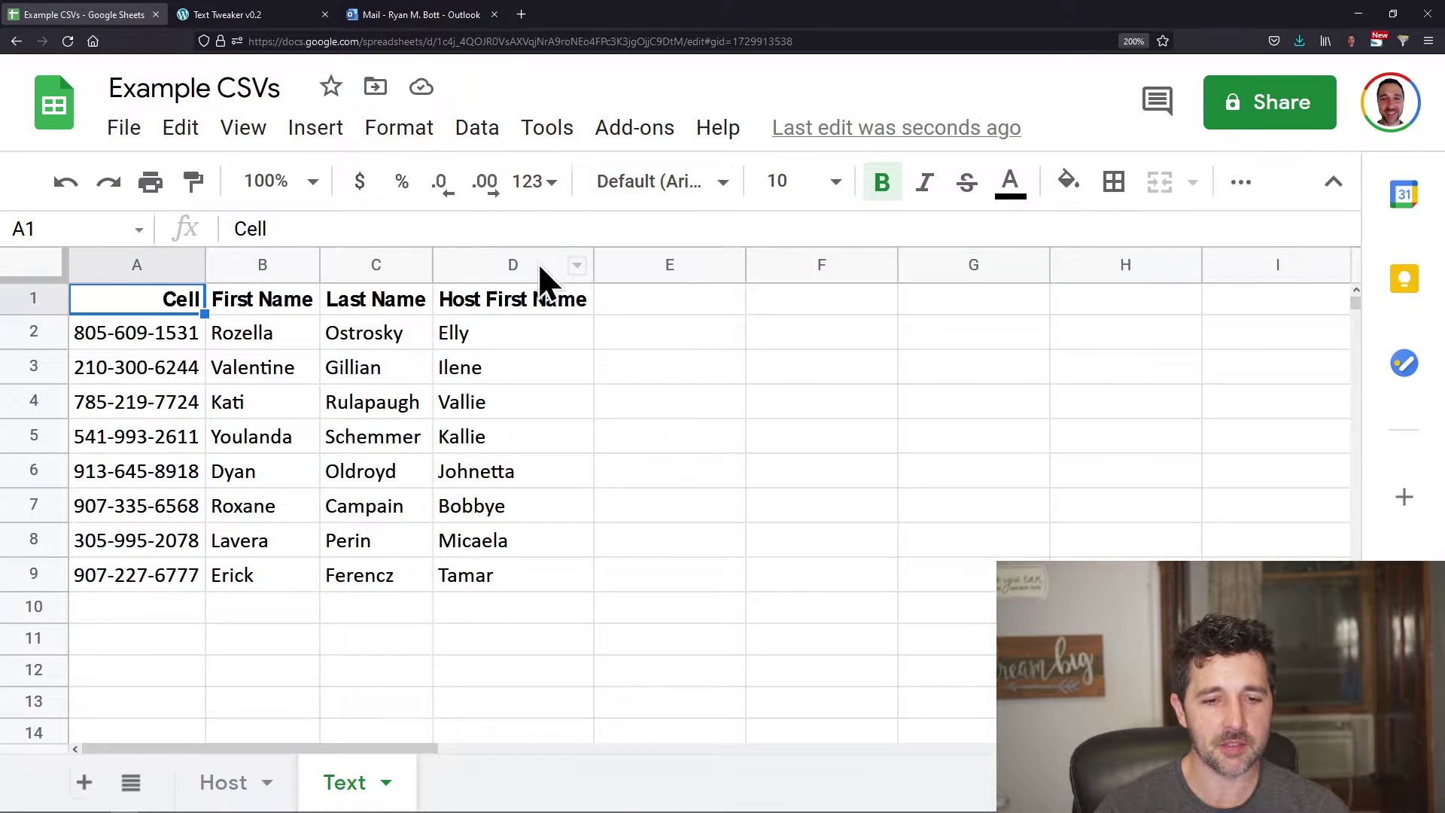
- Examine the columns of the Text and Host sheets and the option to download the current sheet as comma-separated values
left_click(138, 607)
left_click(187, 339)
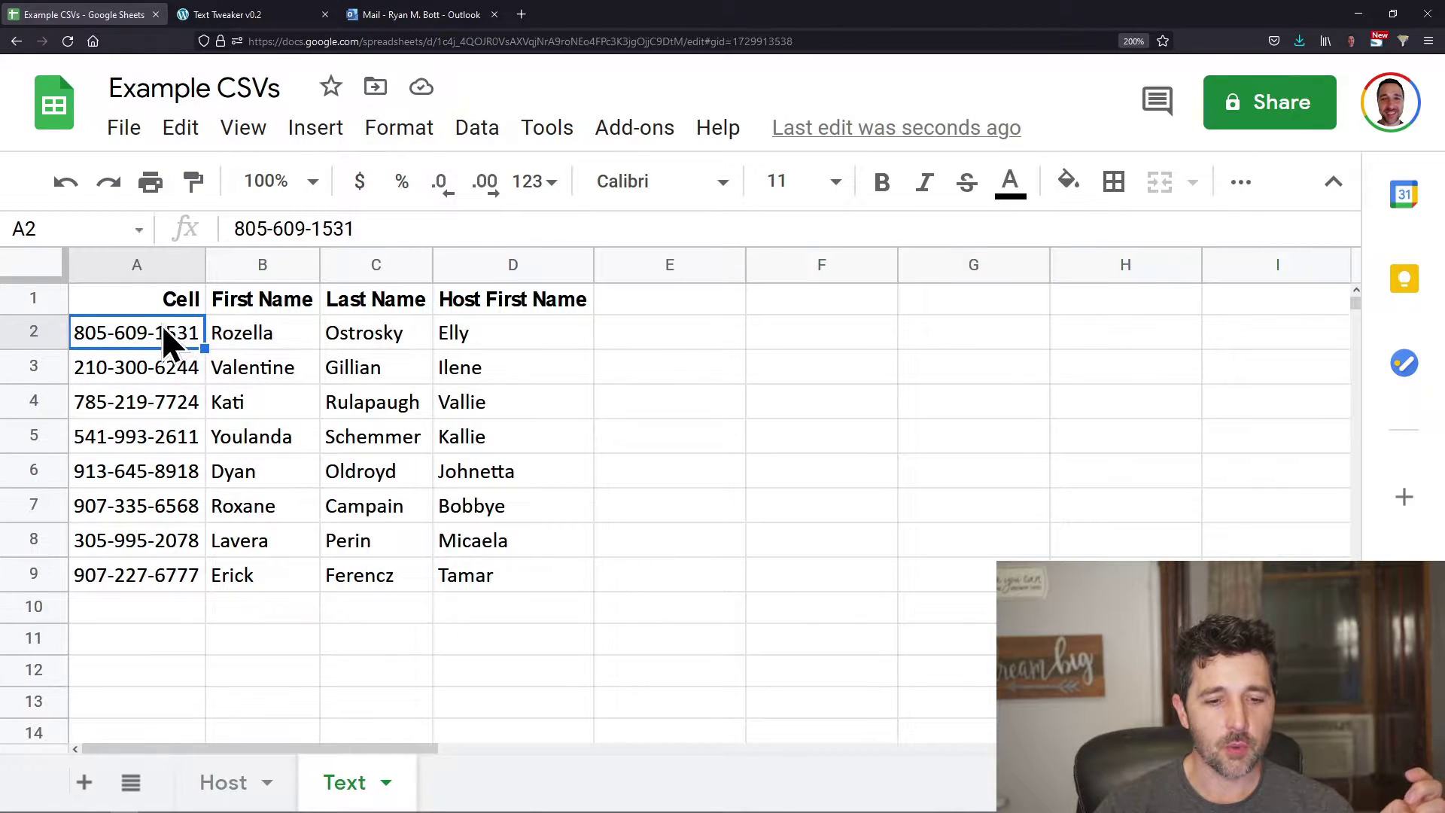
left_click(233, 783)
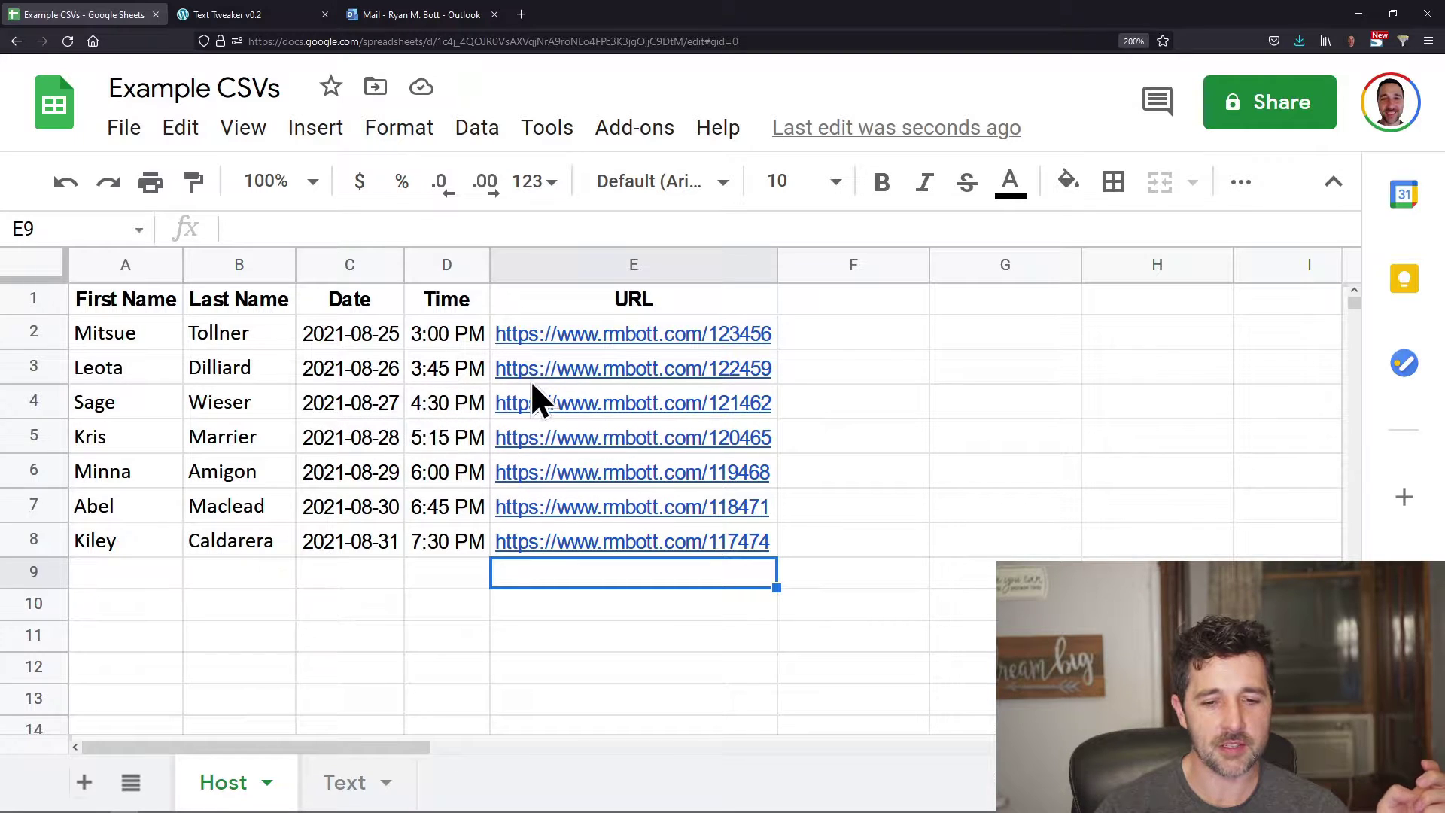
mouse_move(676, 368)
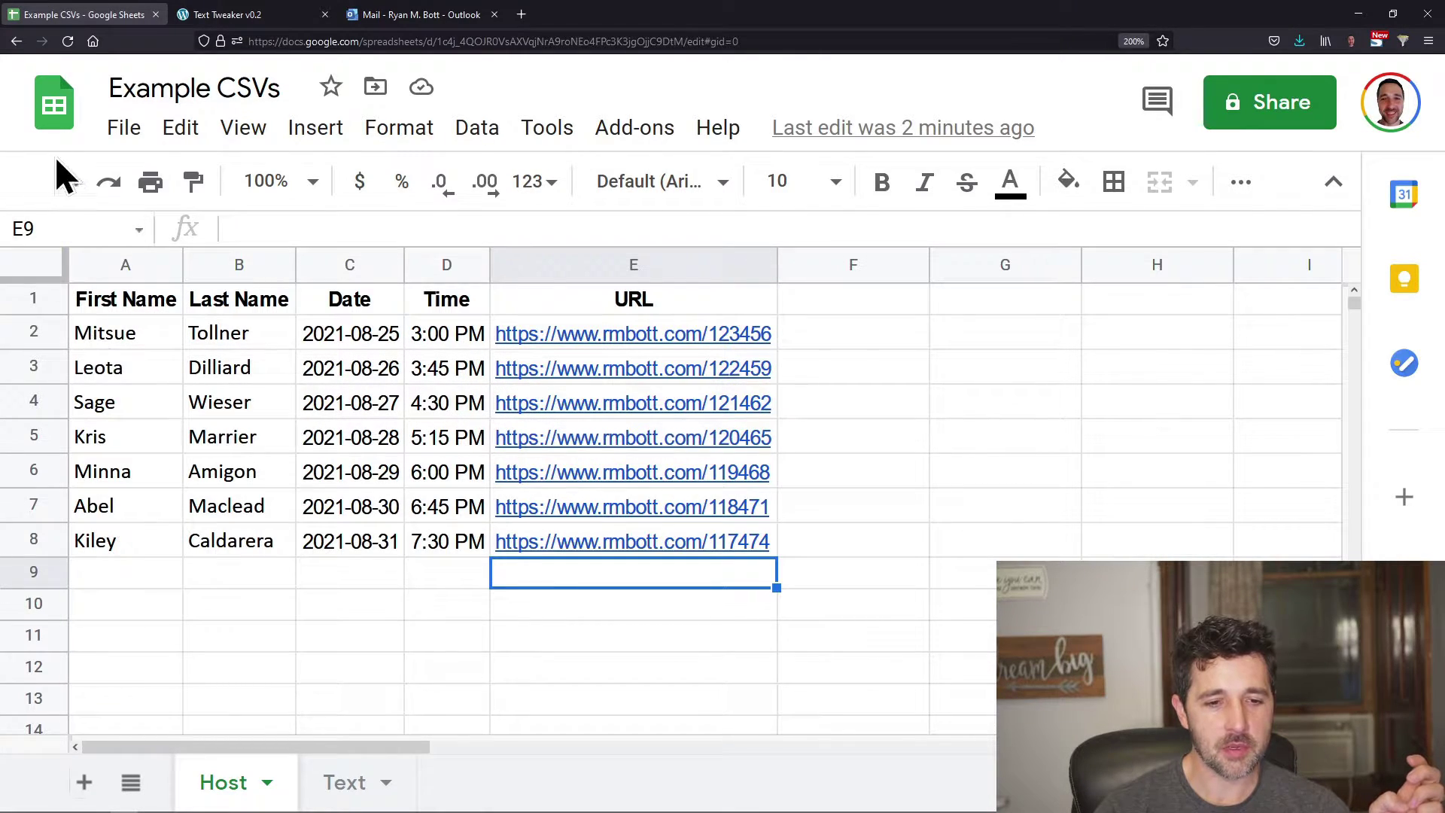
left_click(128, 132)
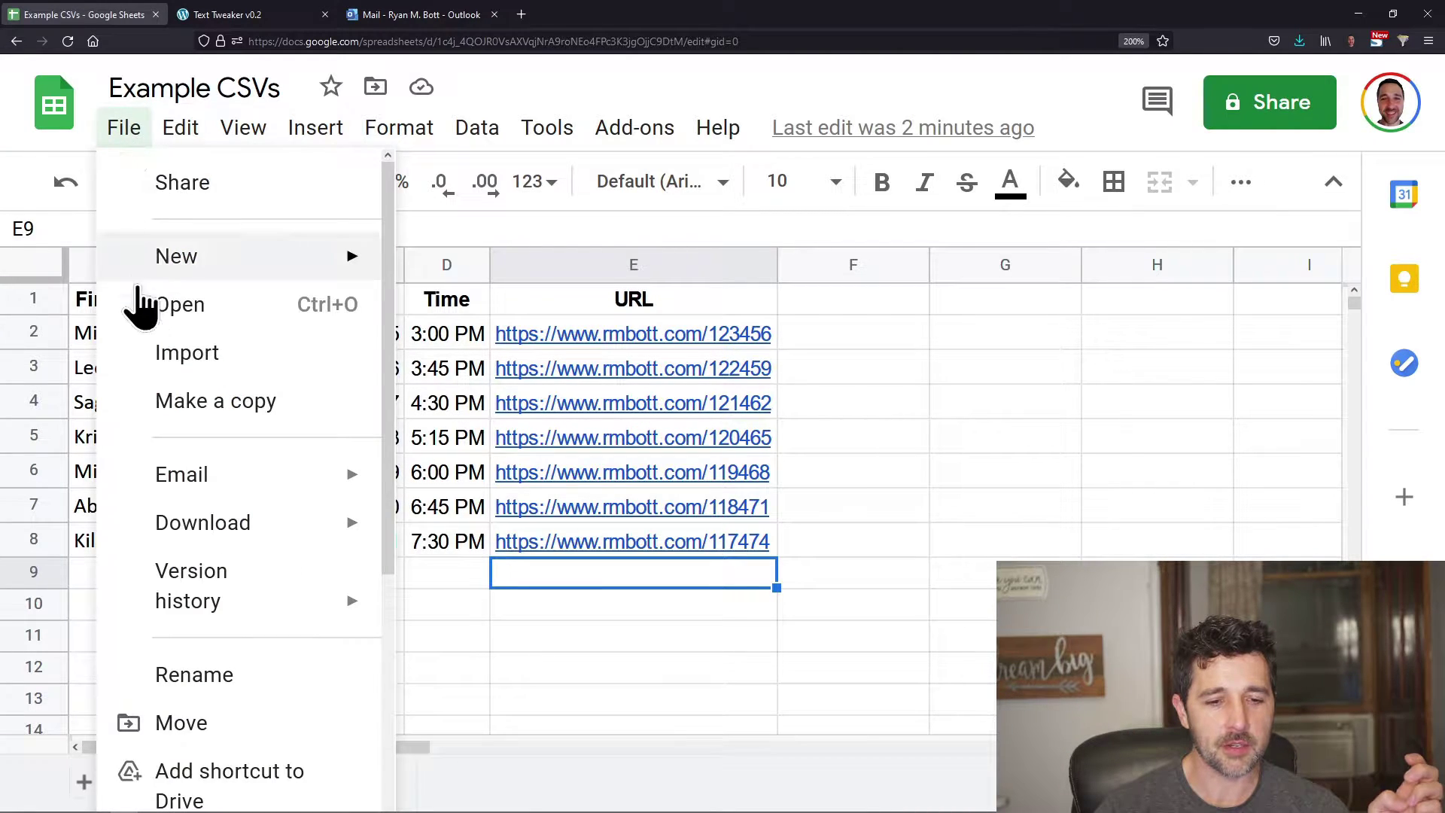
mouse_move(242, 541)
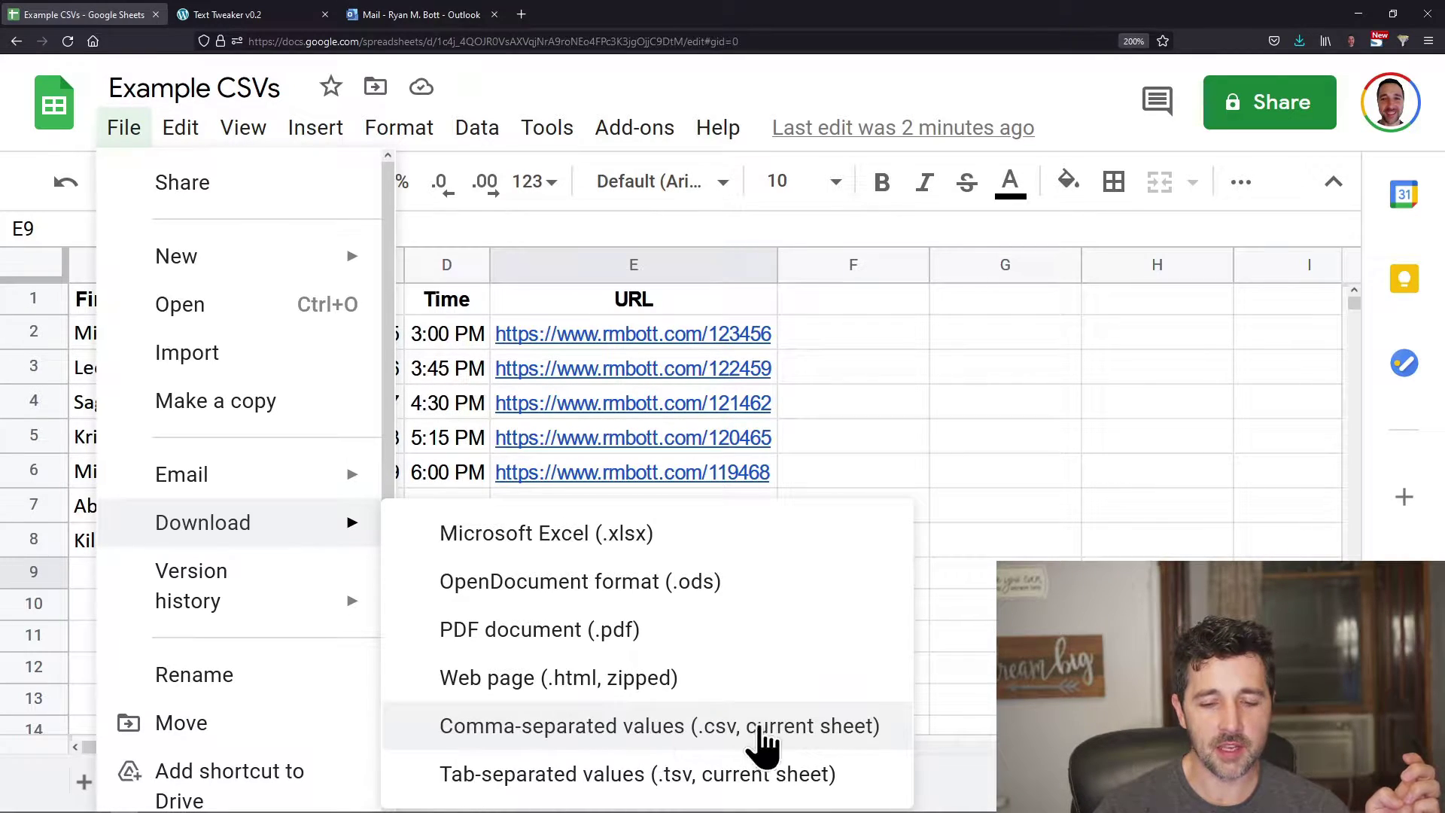
left_click(990, 555)
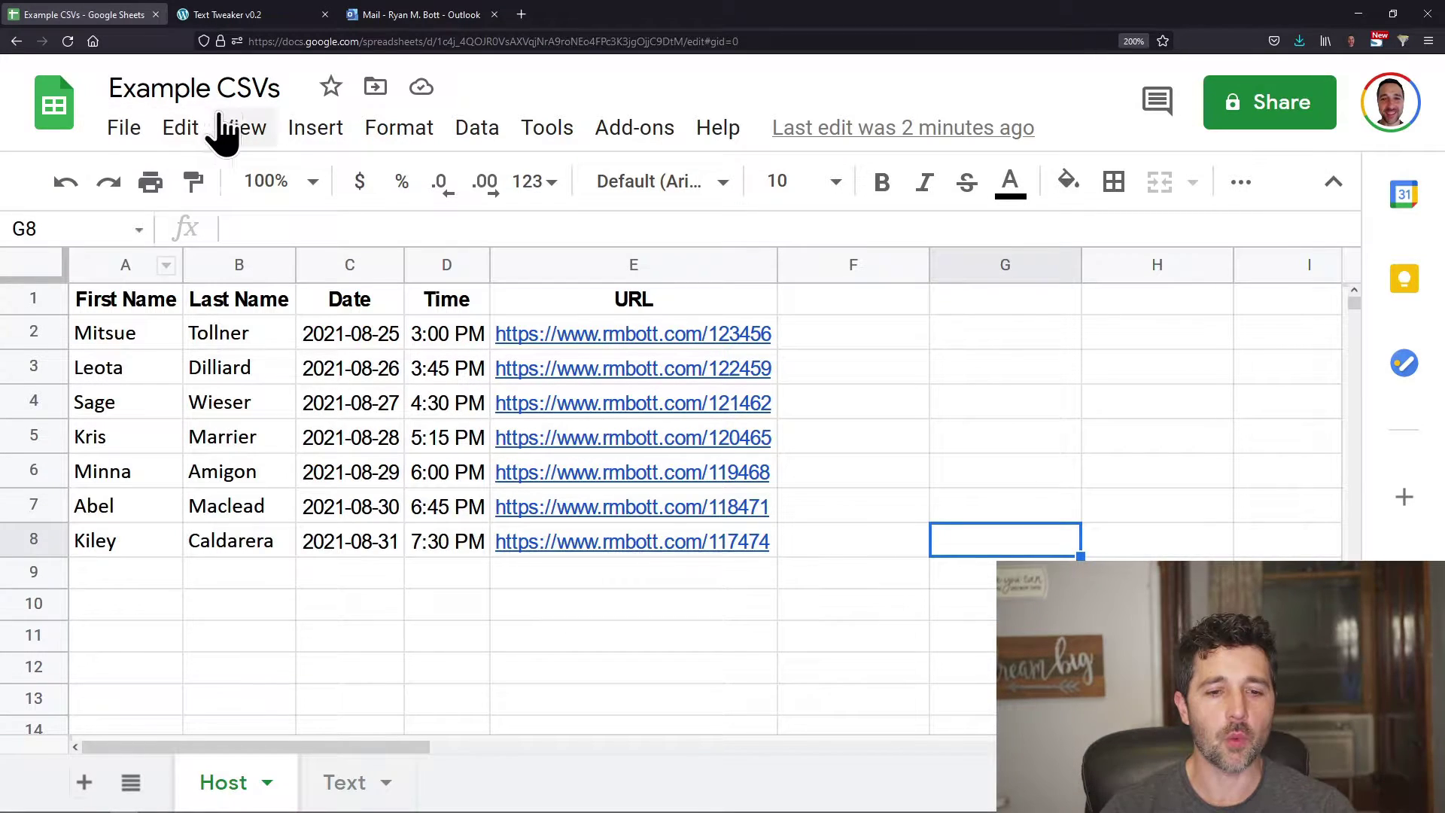
- Switch to Text Tweaker and upload the file Example CSVs - Host.csv as the data source
left_click(206, 19)
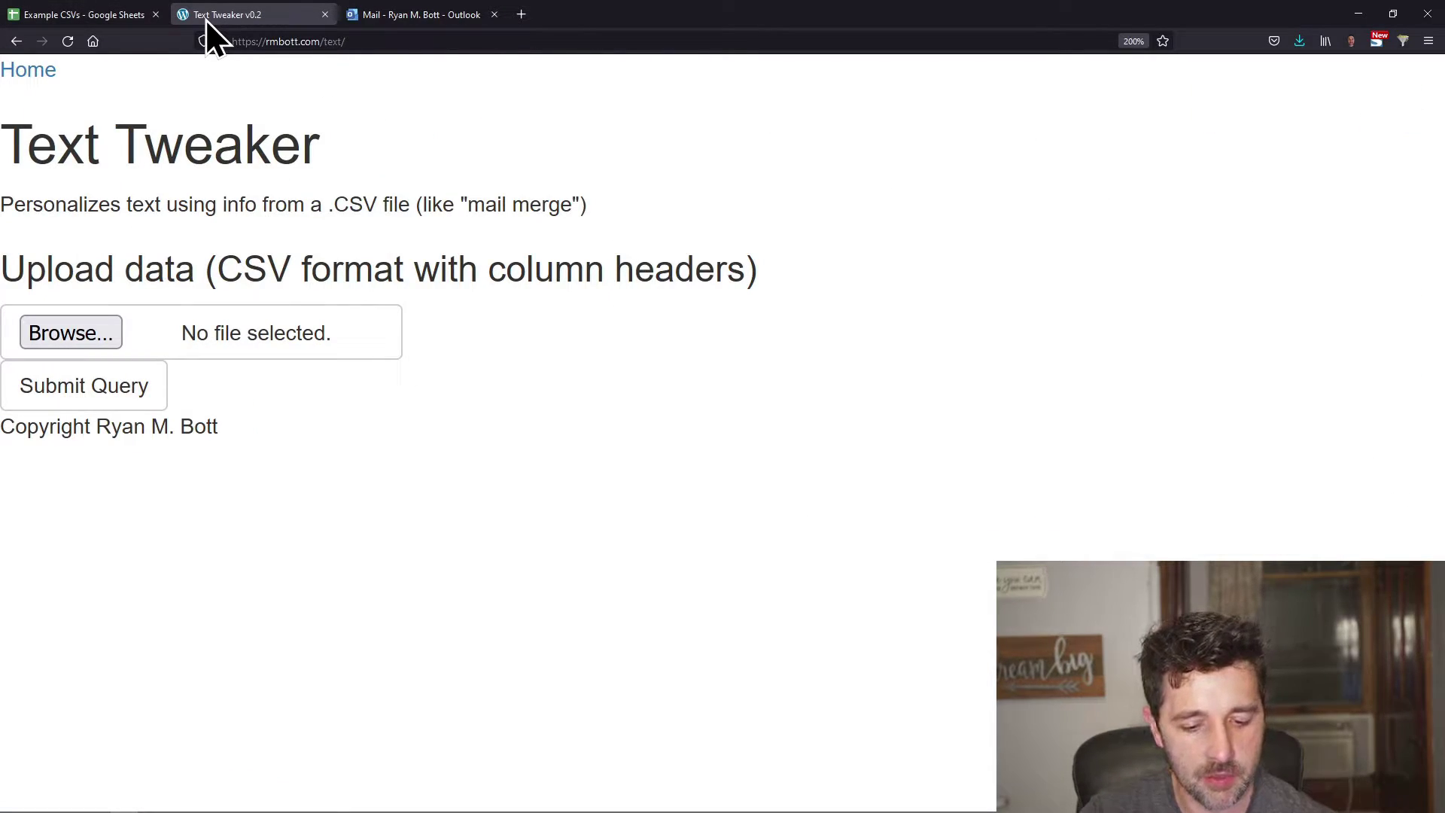
key("alt+Tab")
key("alt+Tab")
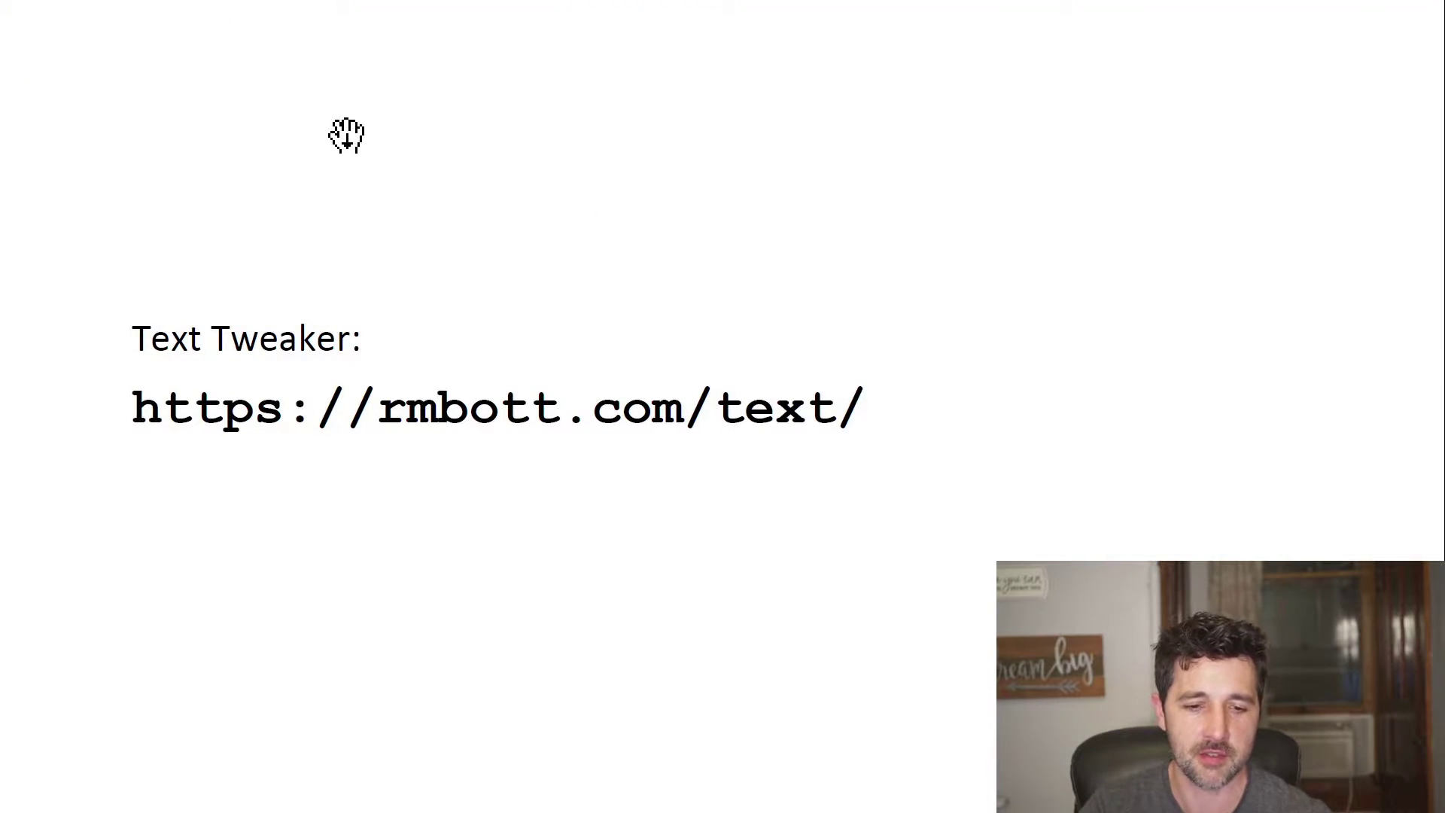
key("alt+Tab")
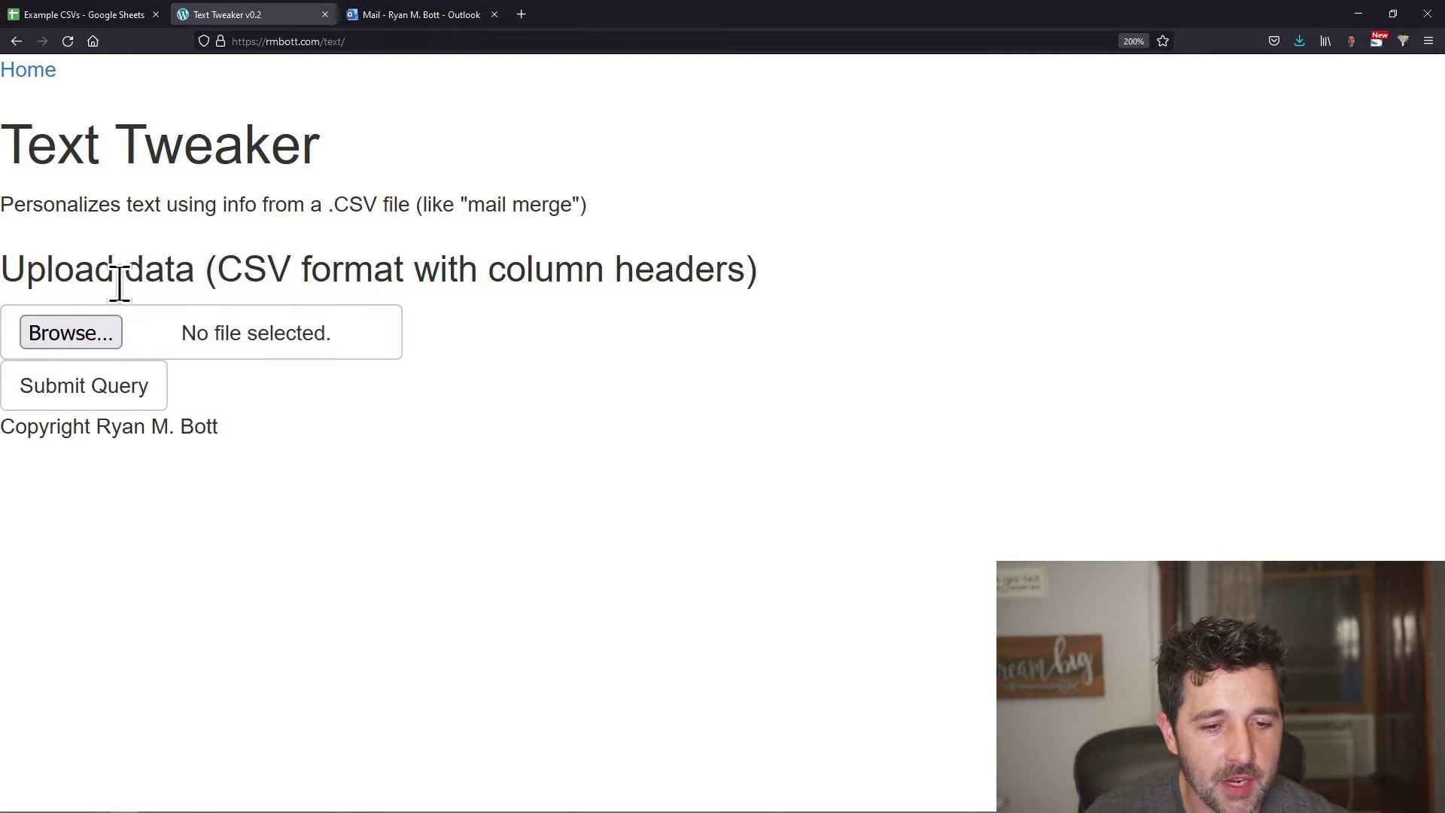
left_click(106, 335)
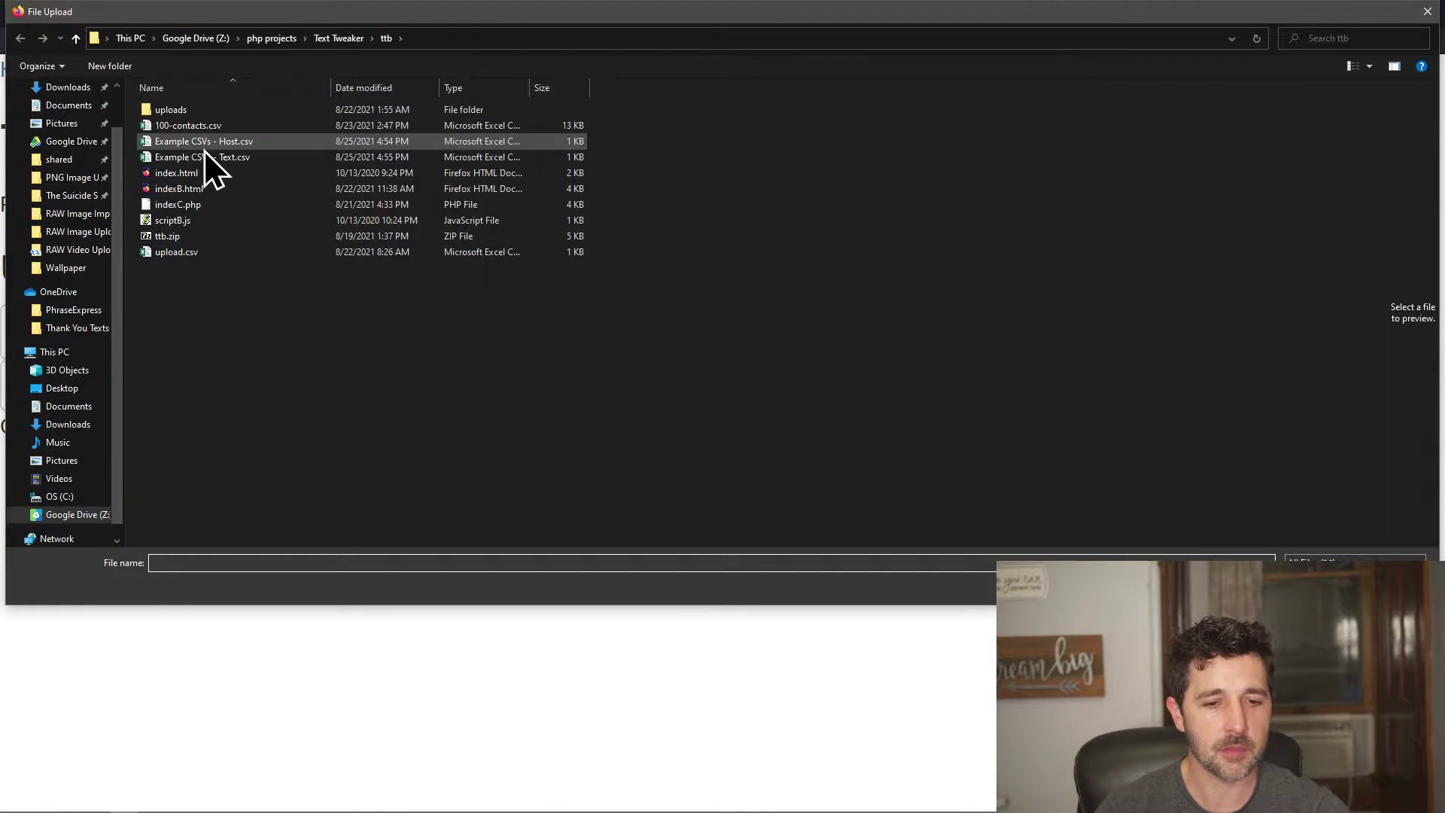
double_click(204, 144)
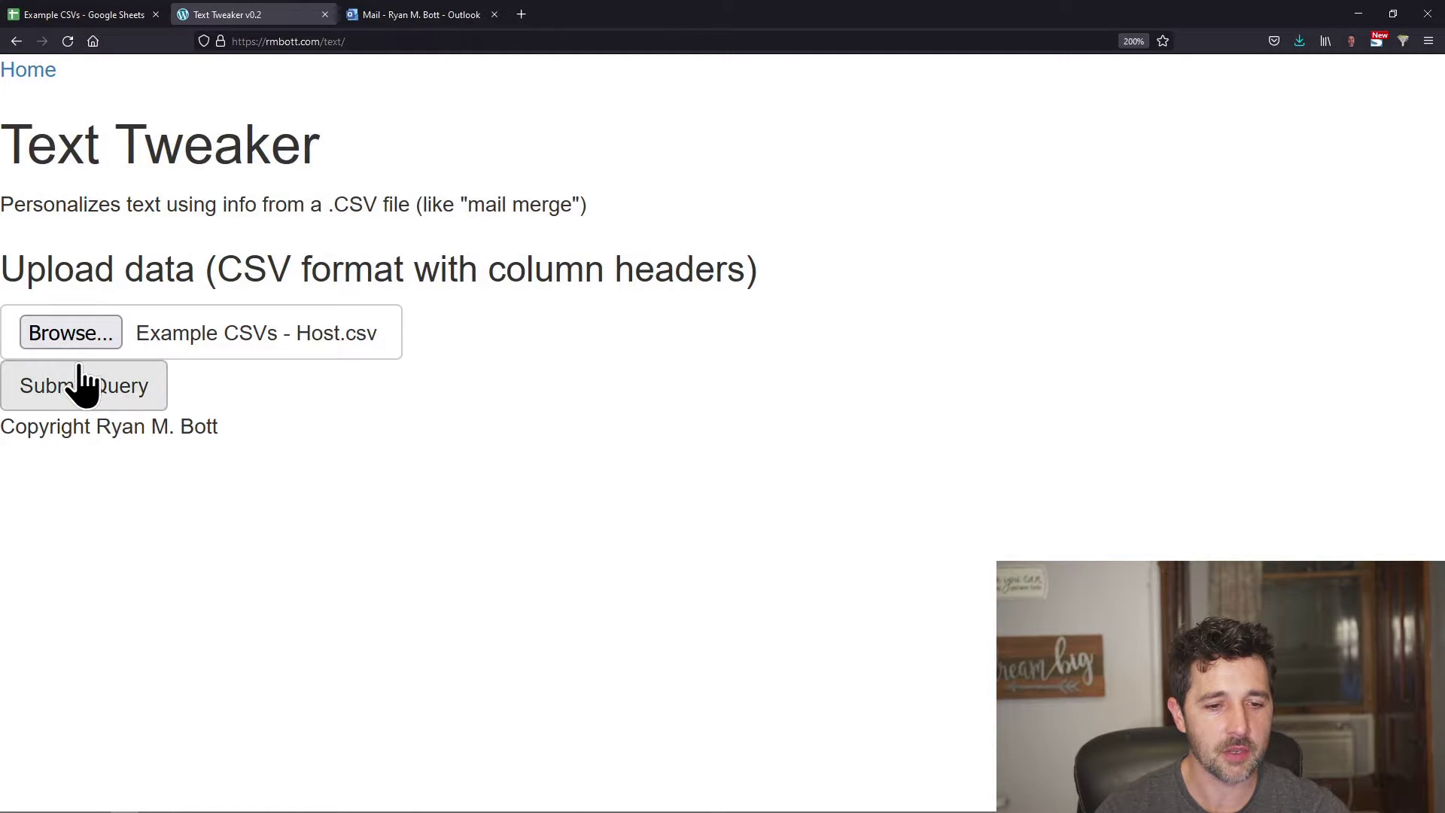
left_click(85, 404)
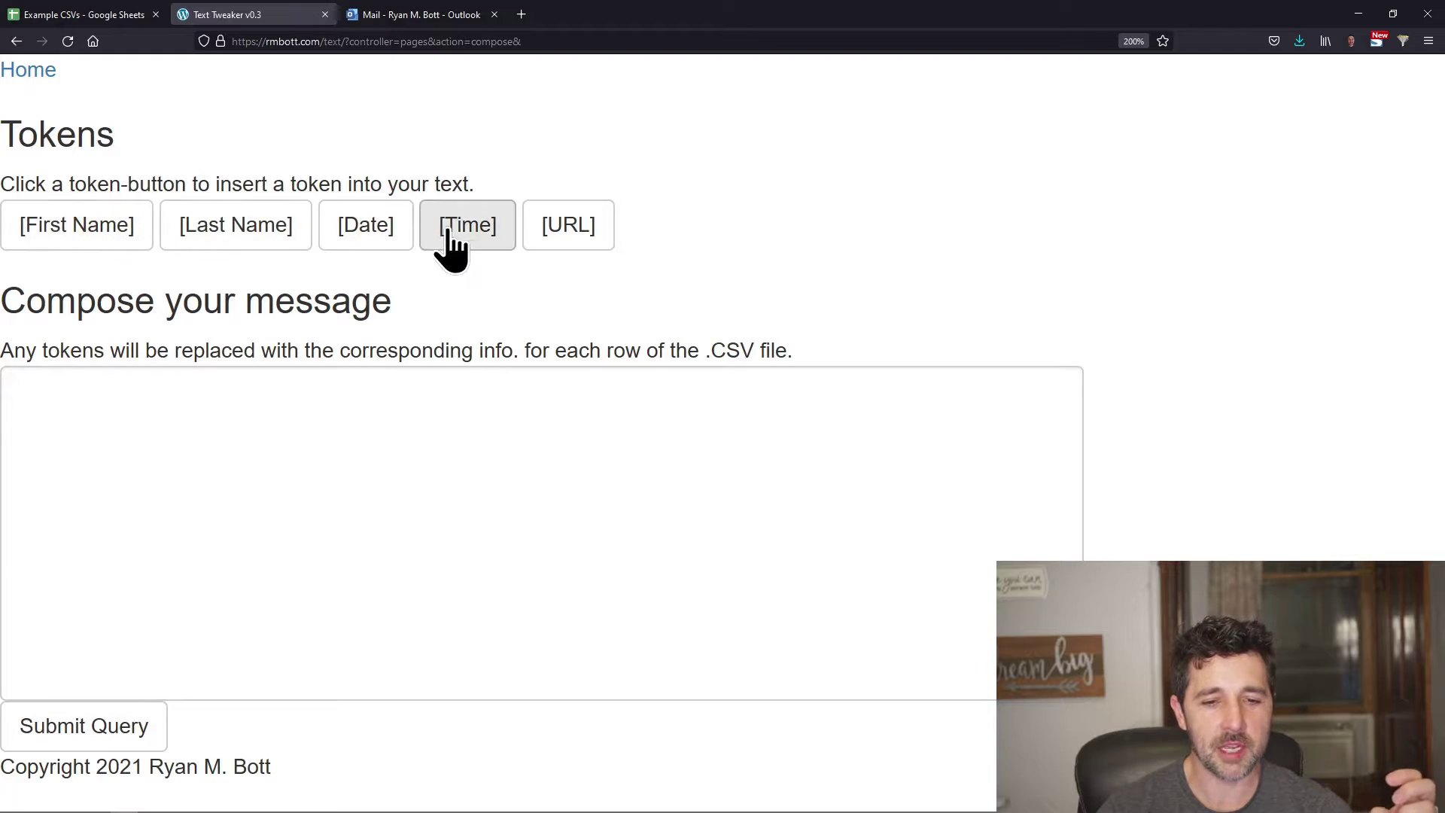
- Begin the message with "Hi [First Name], I'm so excited for our party on", inserting the first name as a token
left_click(205, 385)
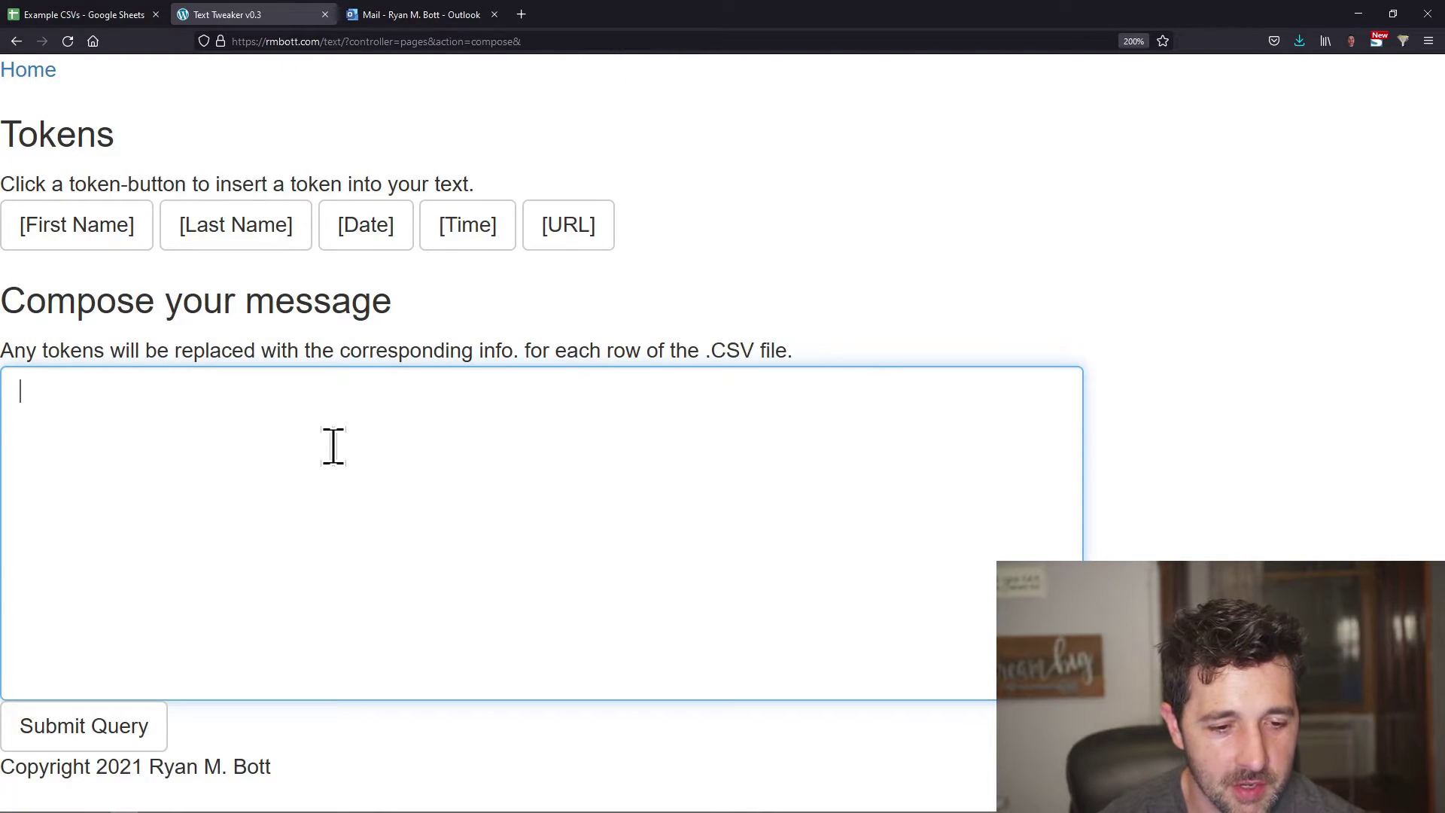
type("Hi")
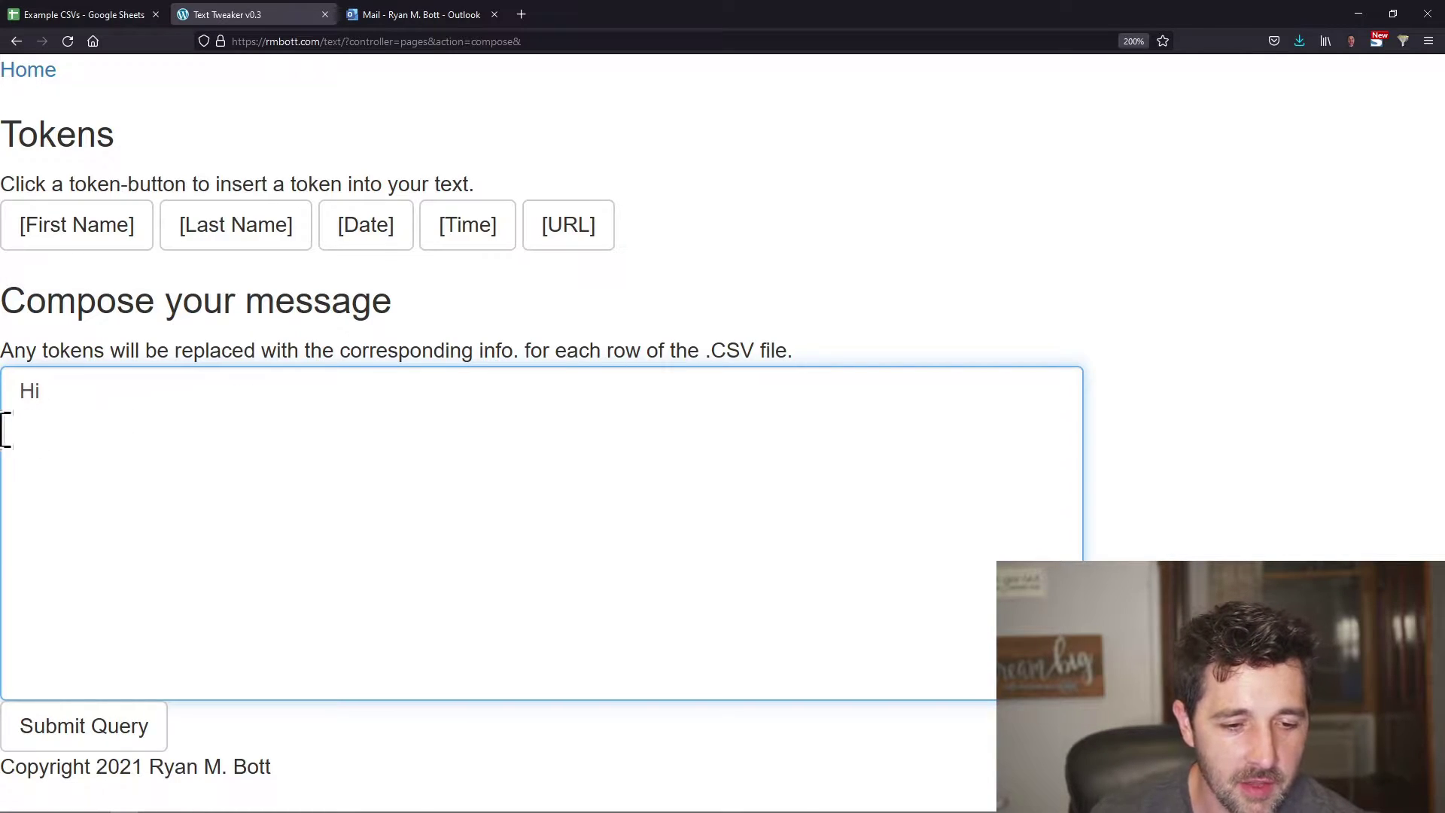
left_click(81, 238)
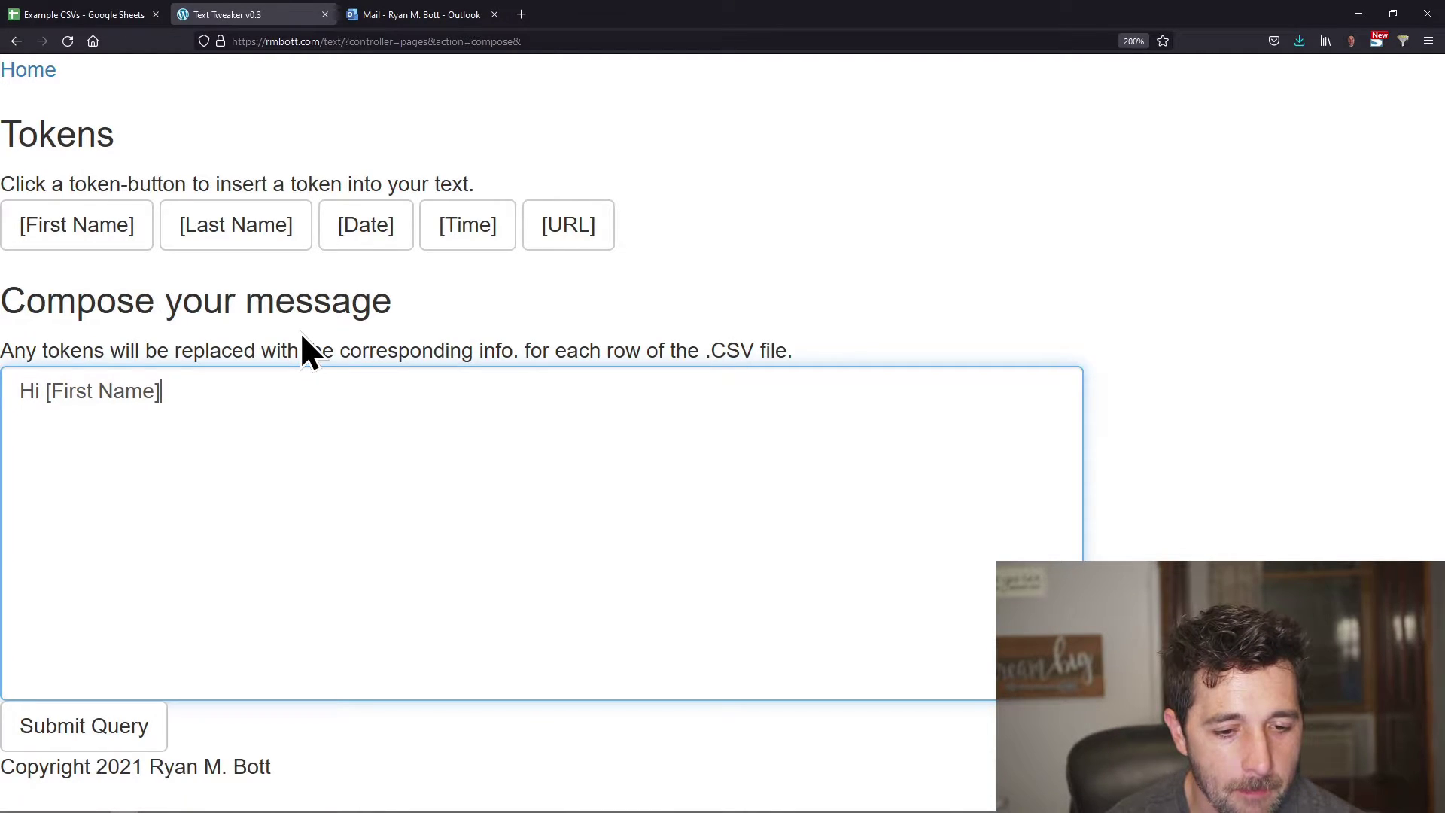
type(", I'm so ")
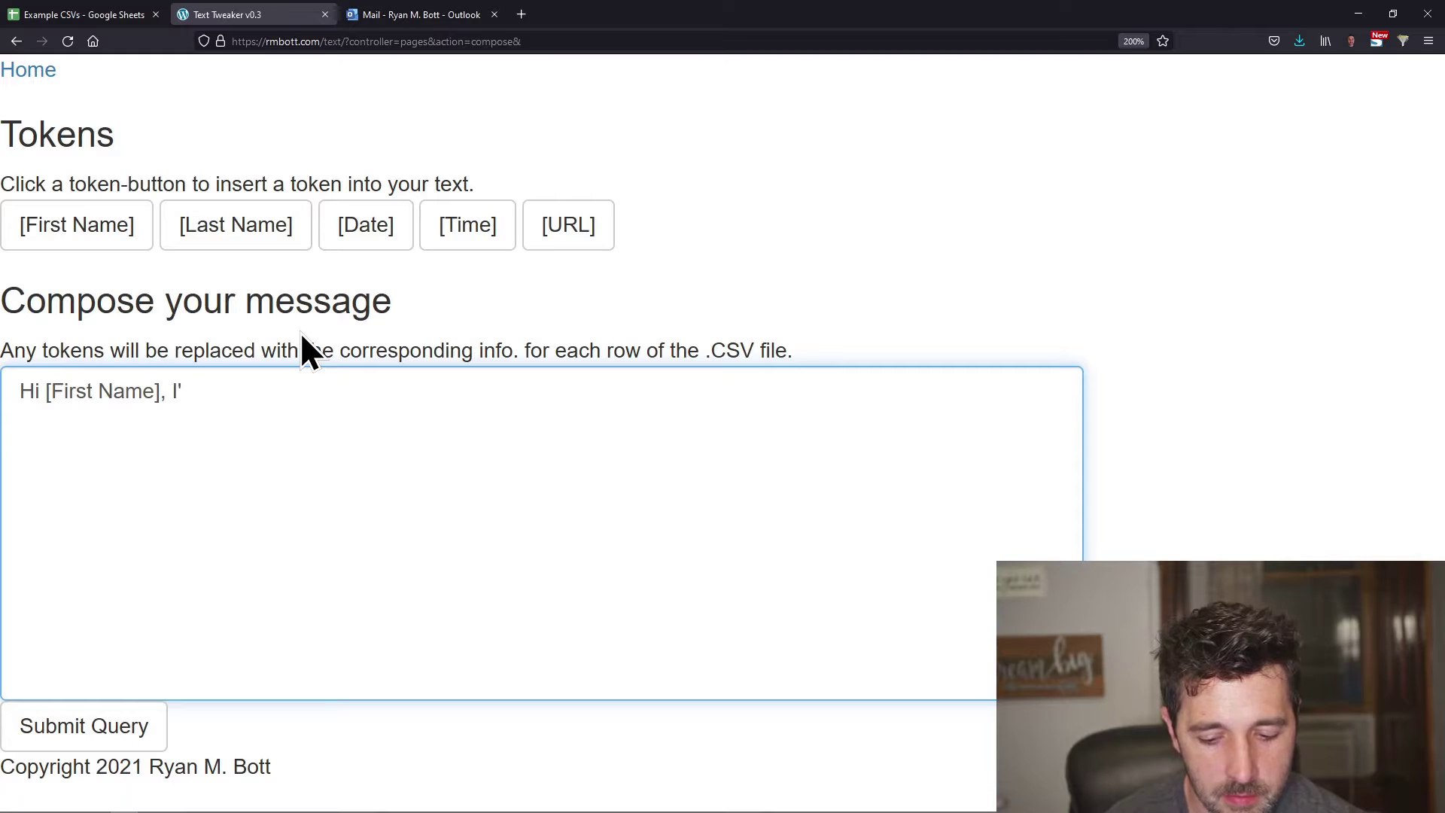
type("e")
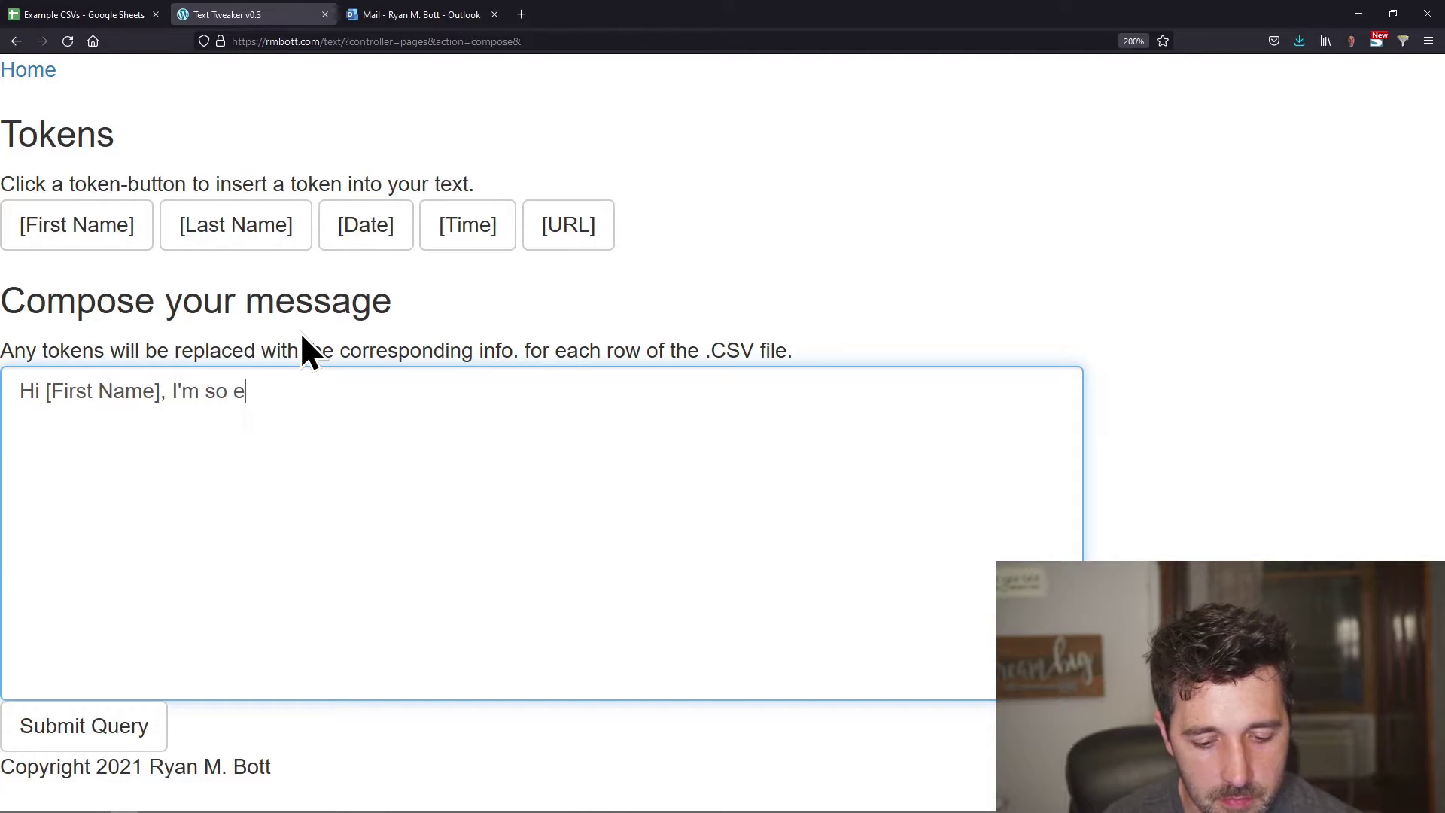
type("xcite")
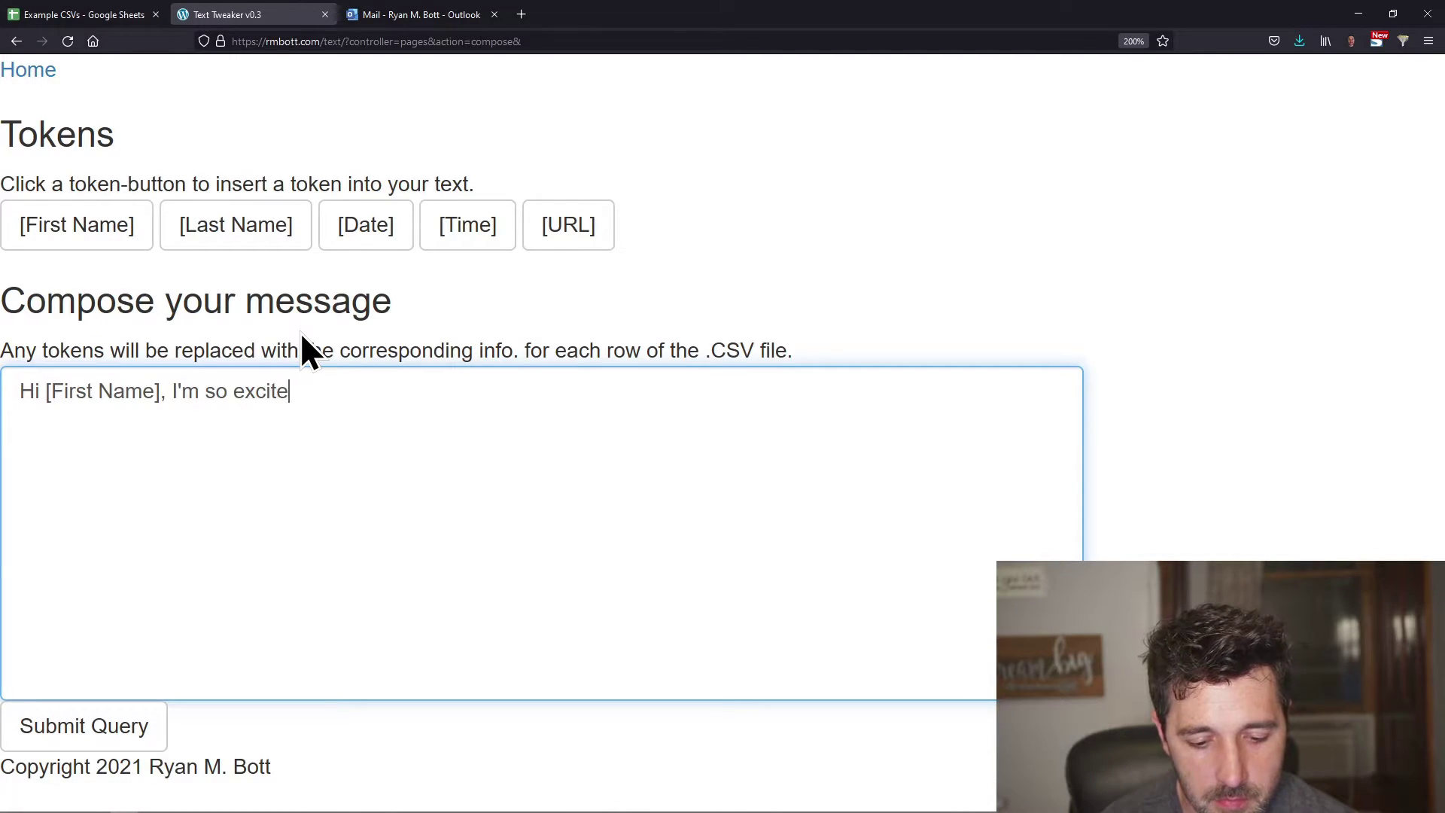
type("d for our")
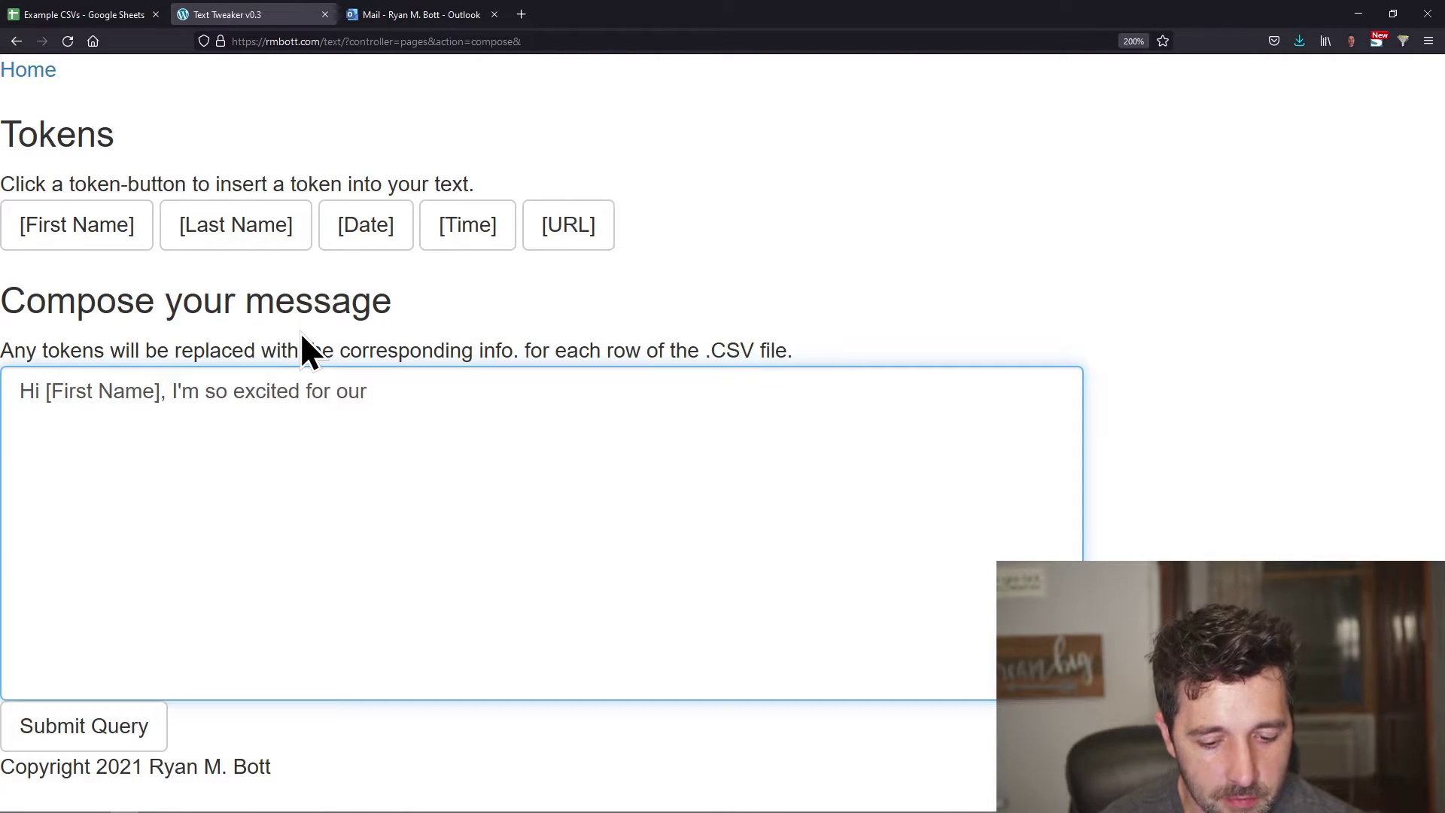
type(" party ")
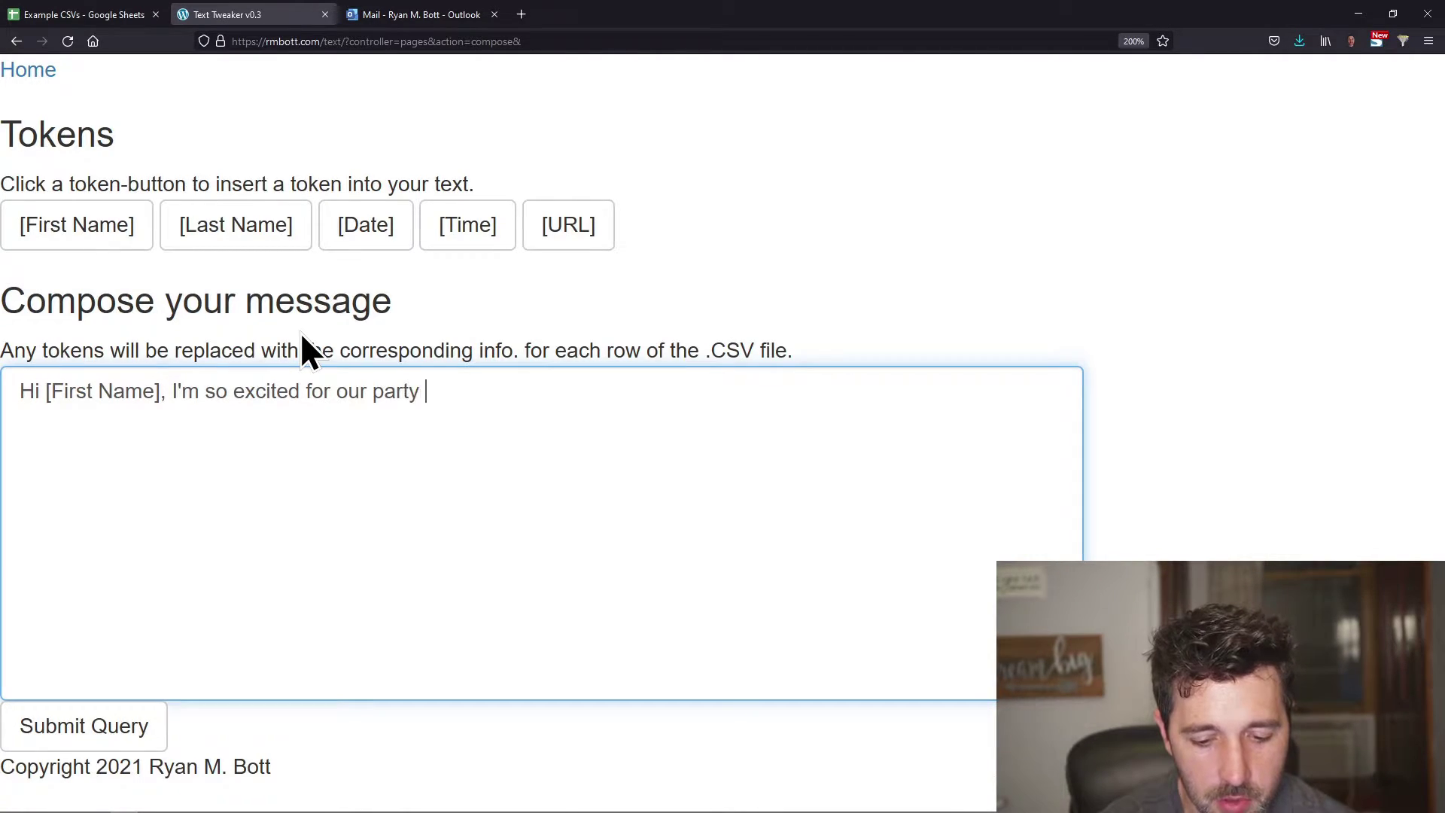
type("on")
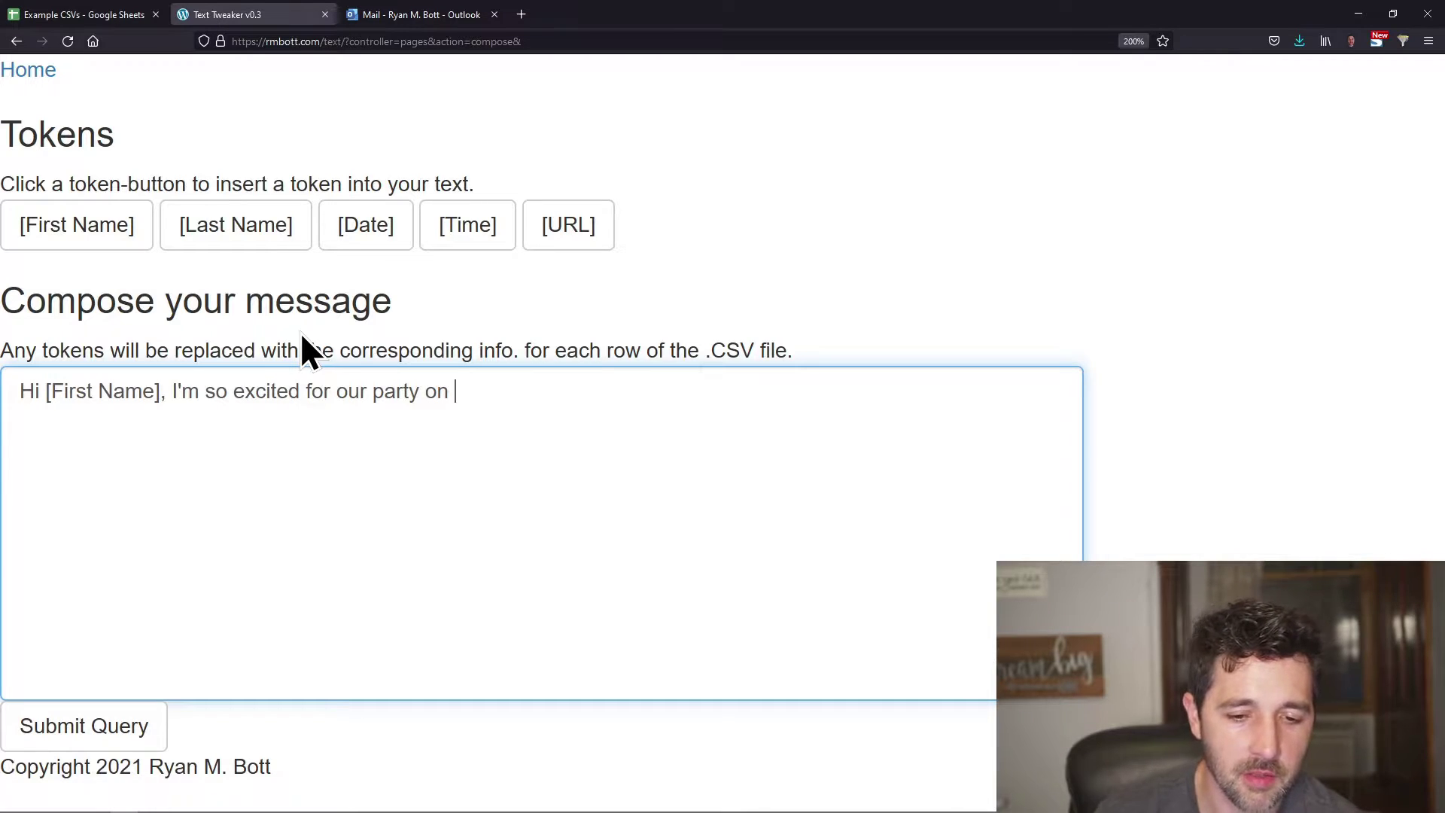
- Finish the first sentence with "[Date] at [Time]!", inserting the date and time as tokens
left_click(360, 231)
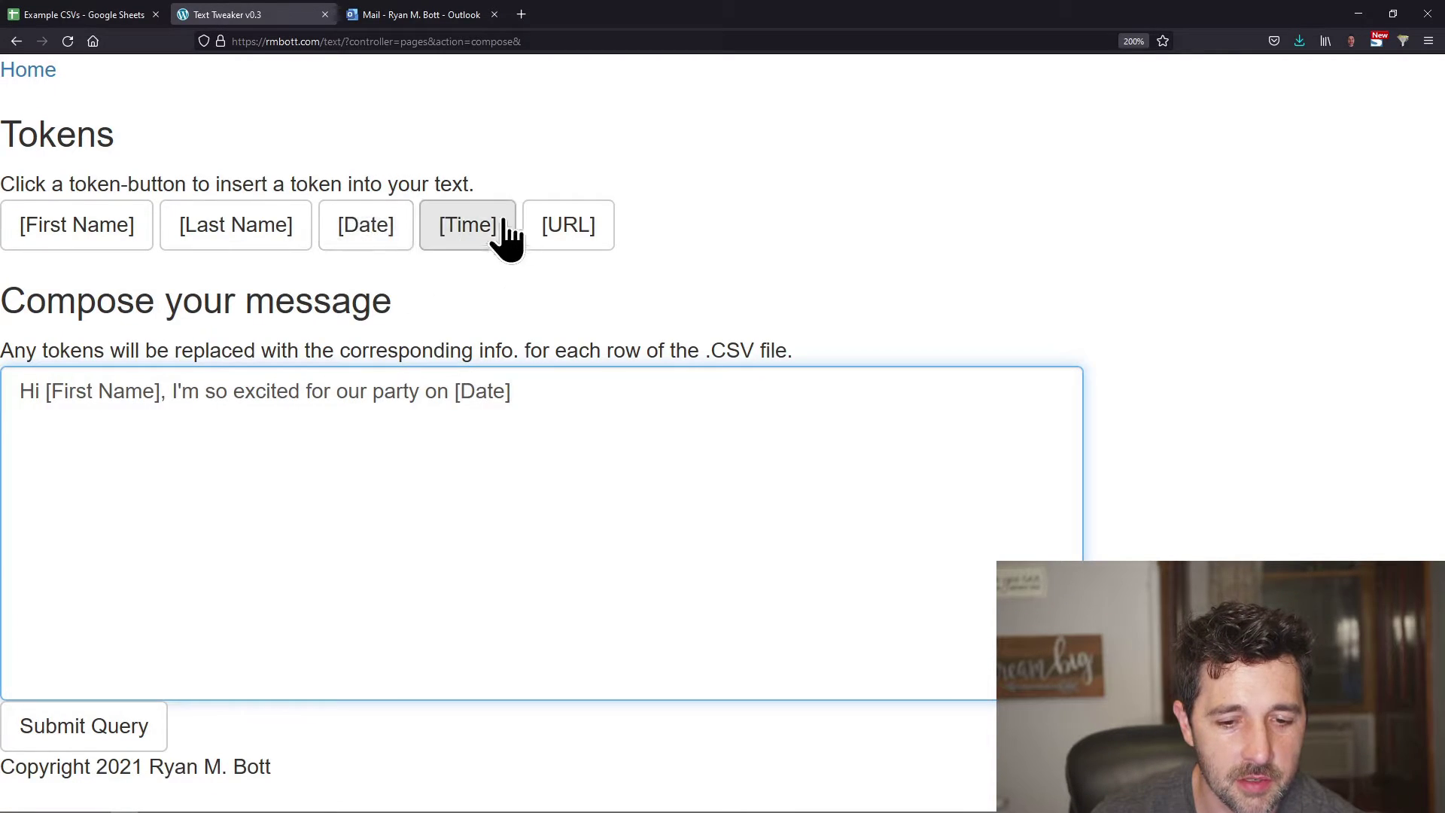
type("at")
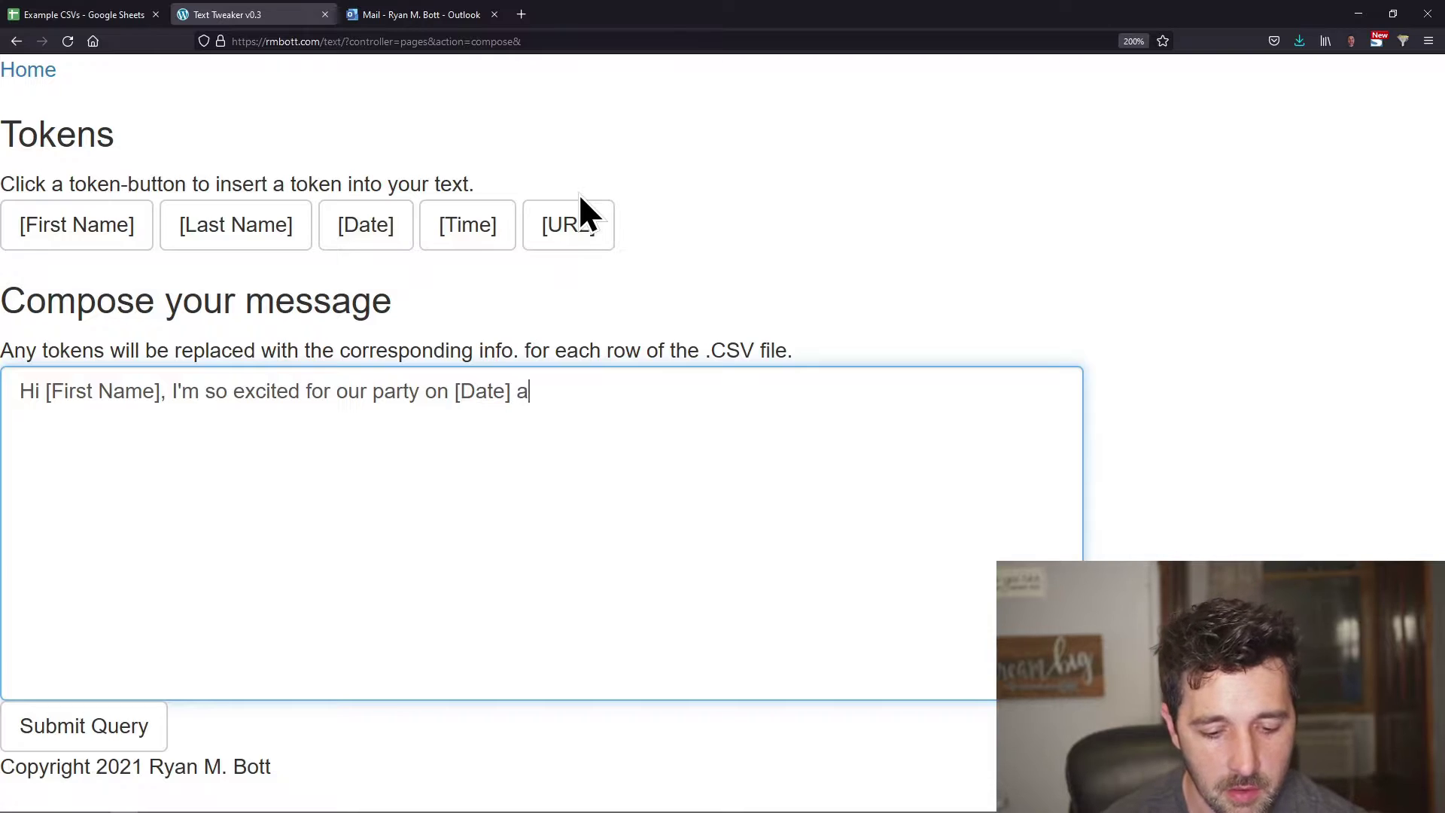
left_click(474, 225)
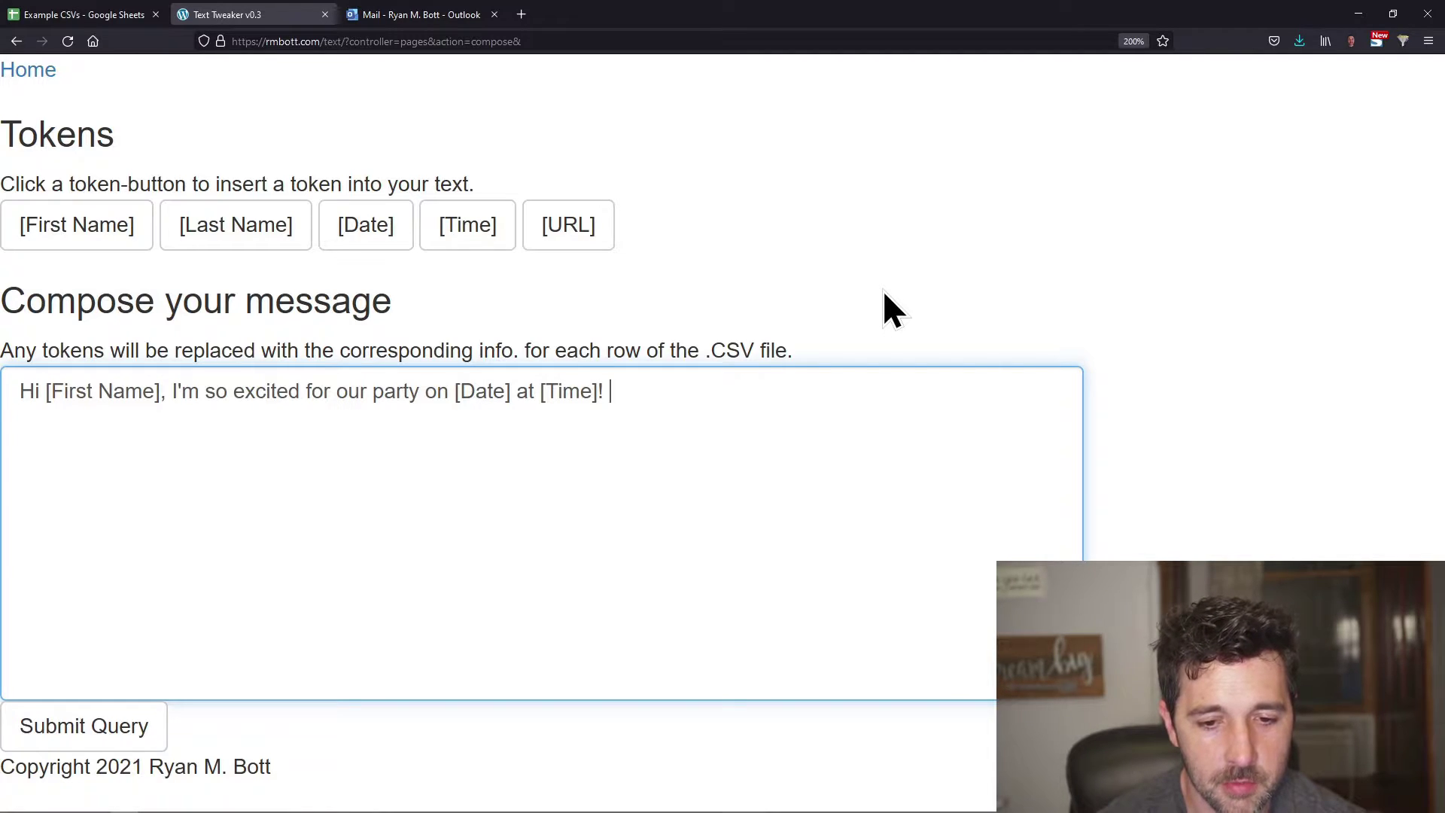
type("!")
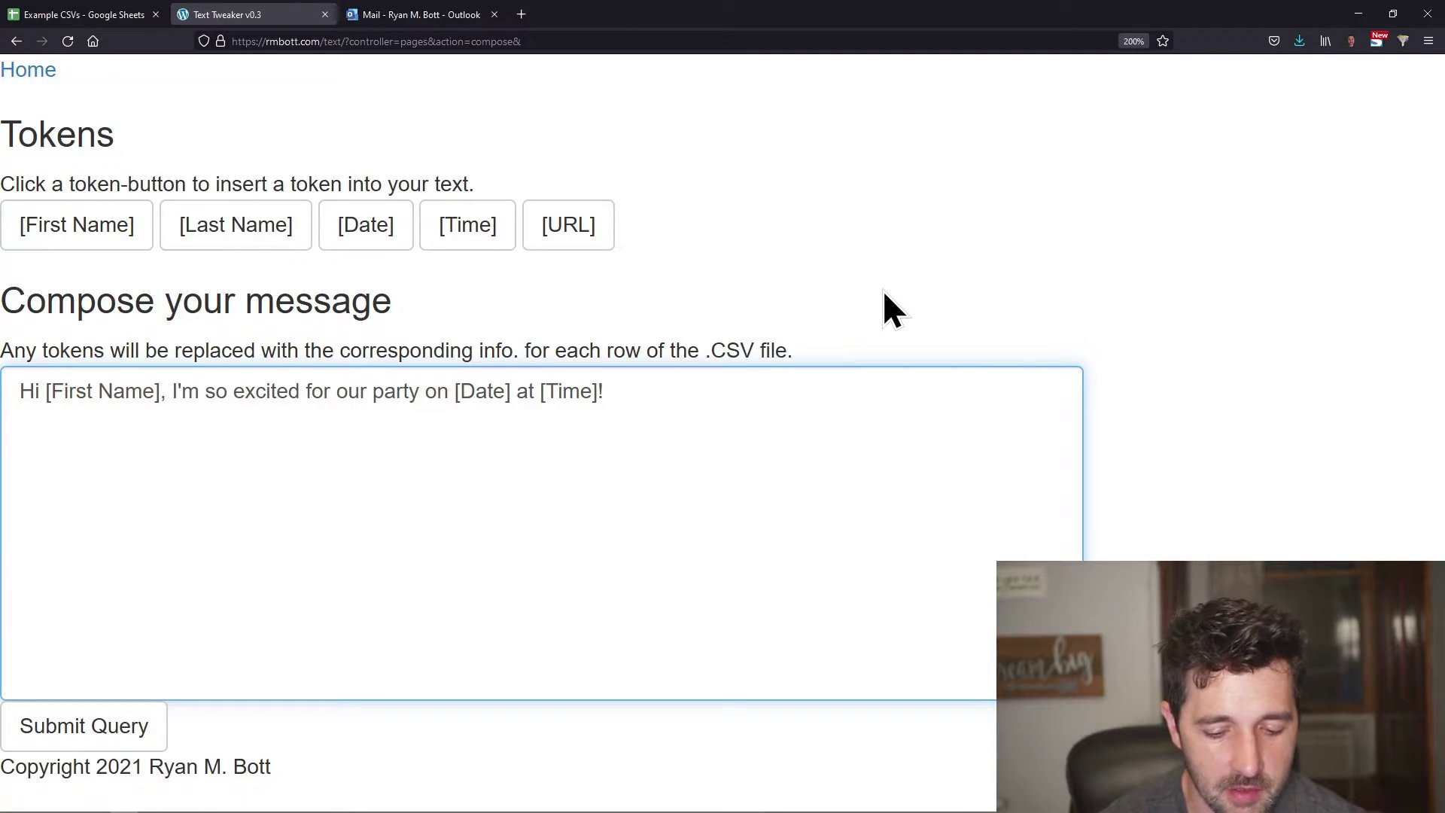
- Add the sentence "Your ordering link is:" and insert the [URL] token on a new line below it
type(" Your o")
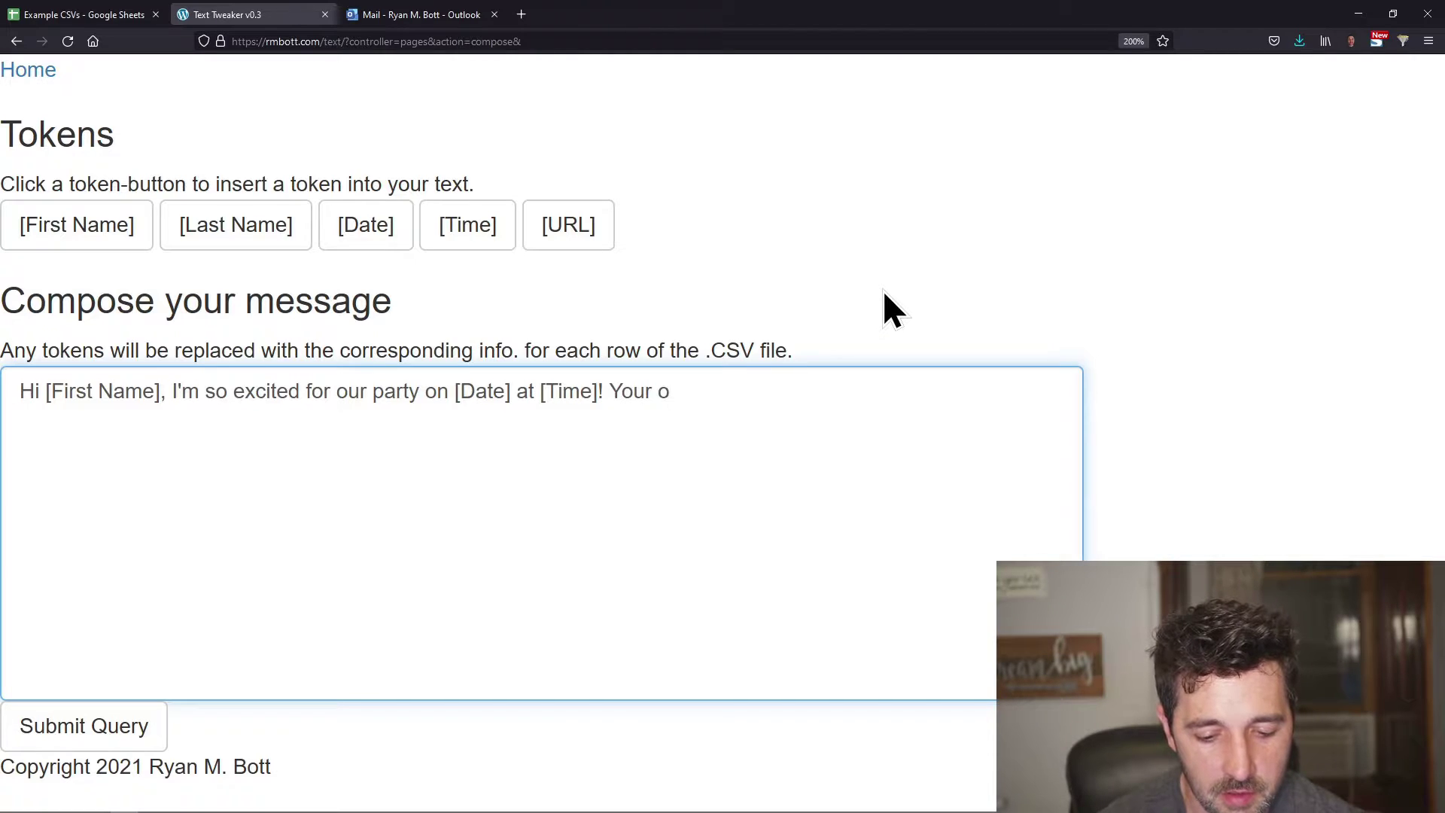
type("rdering")
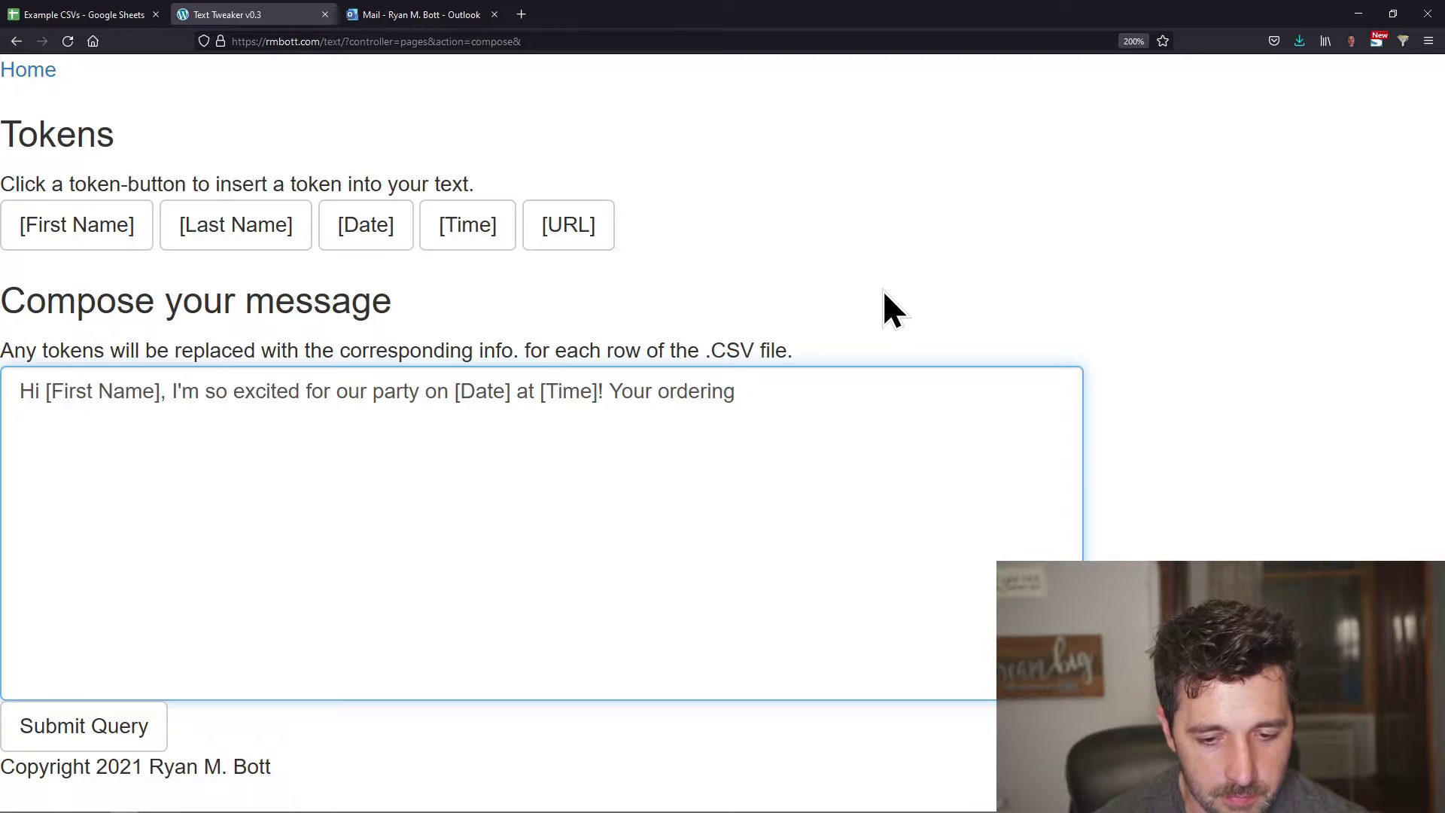
type(" I")
type("i")
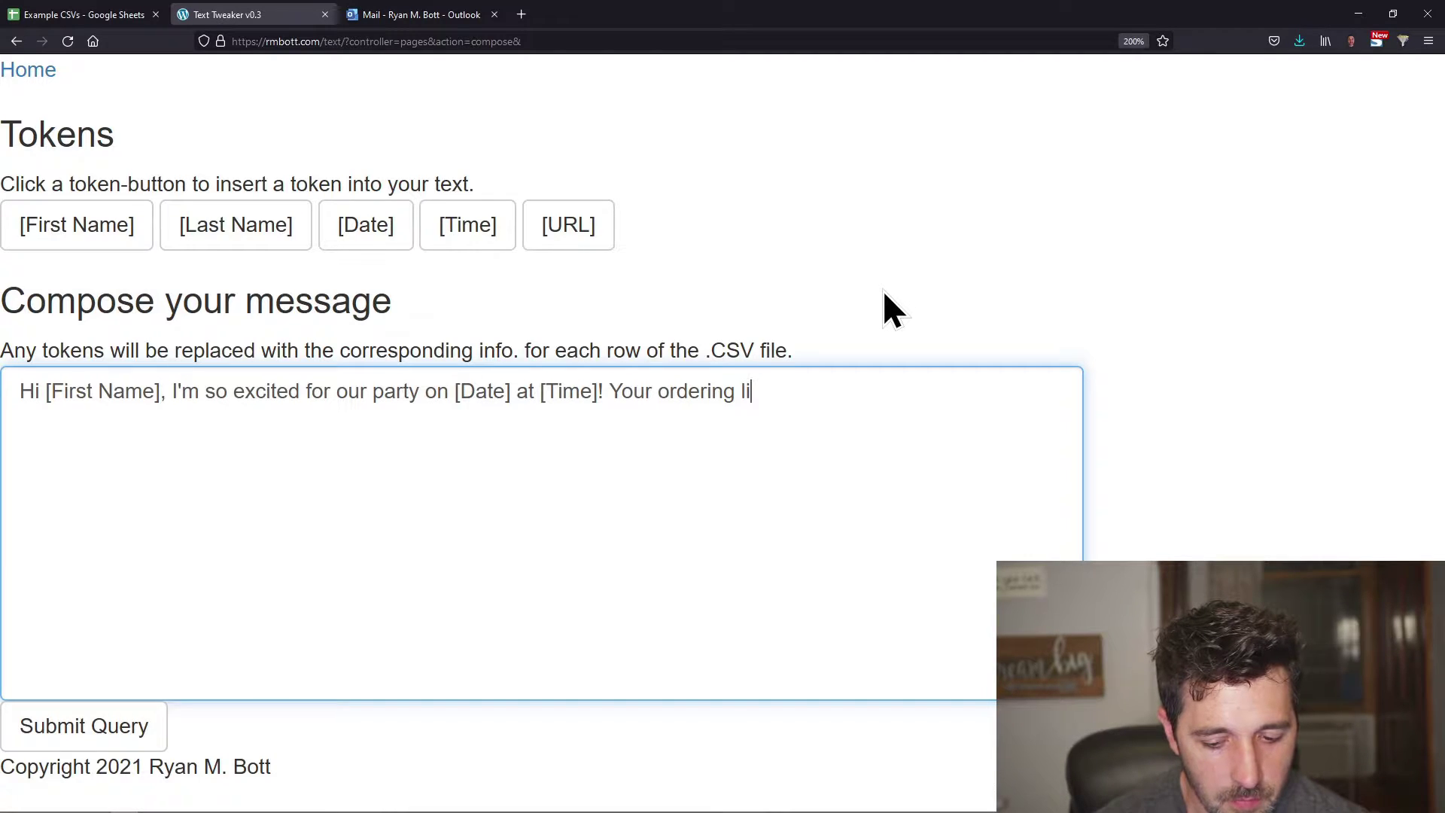
type("nk is")
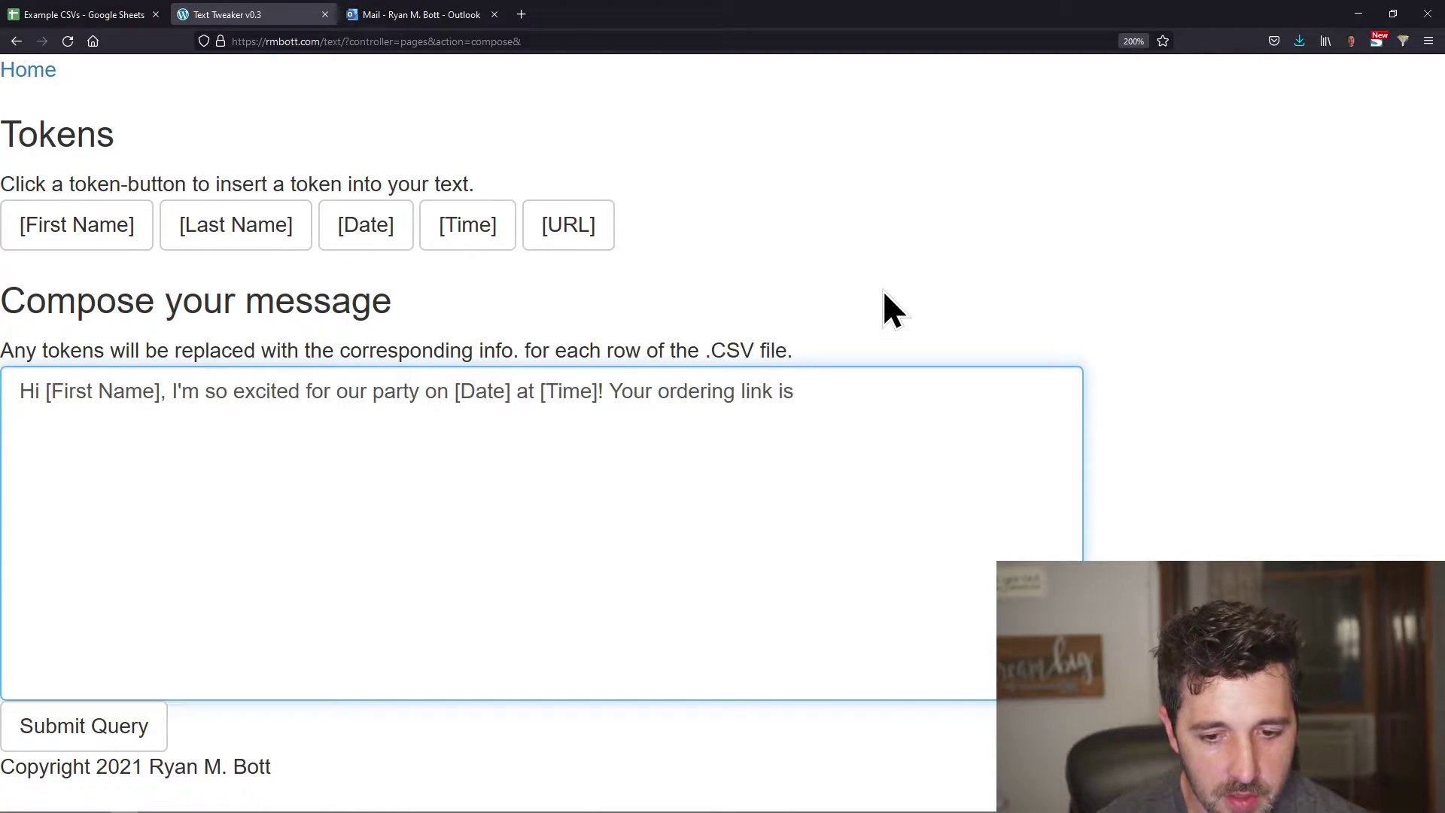
type(":")
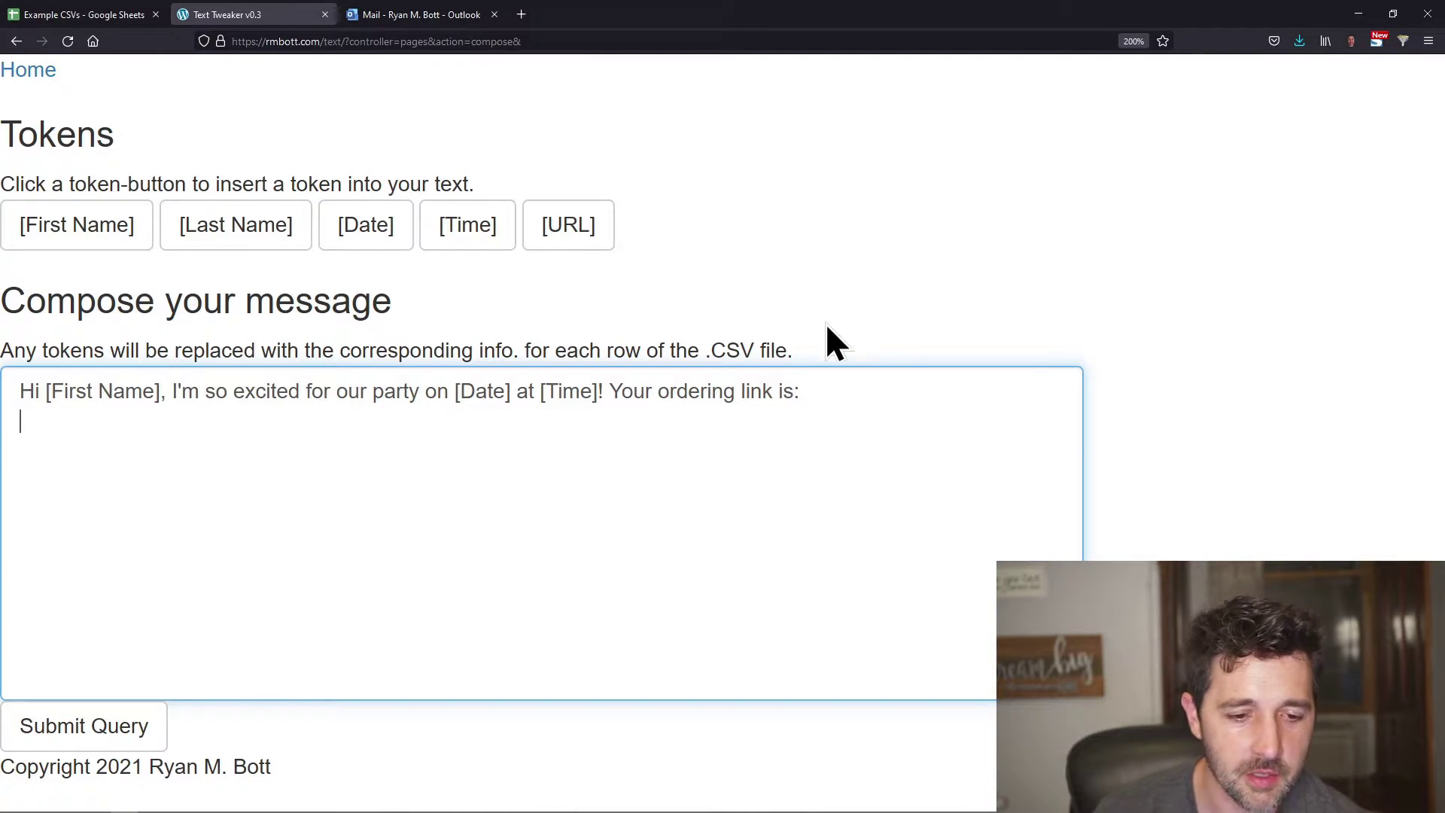
left_click(596, 239)
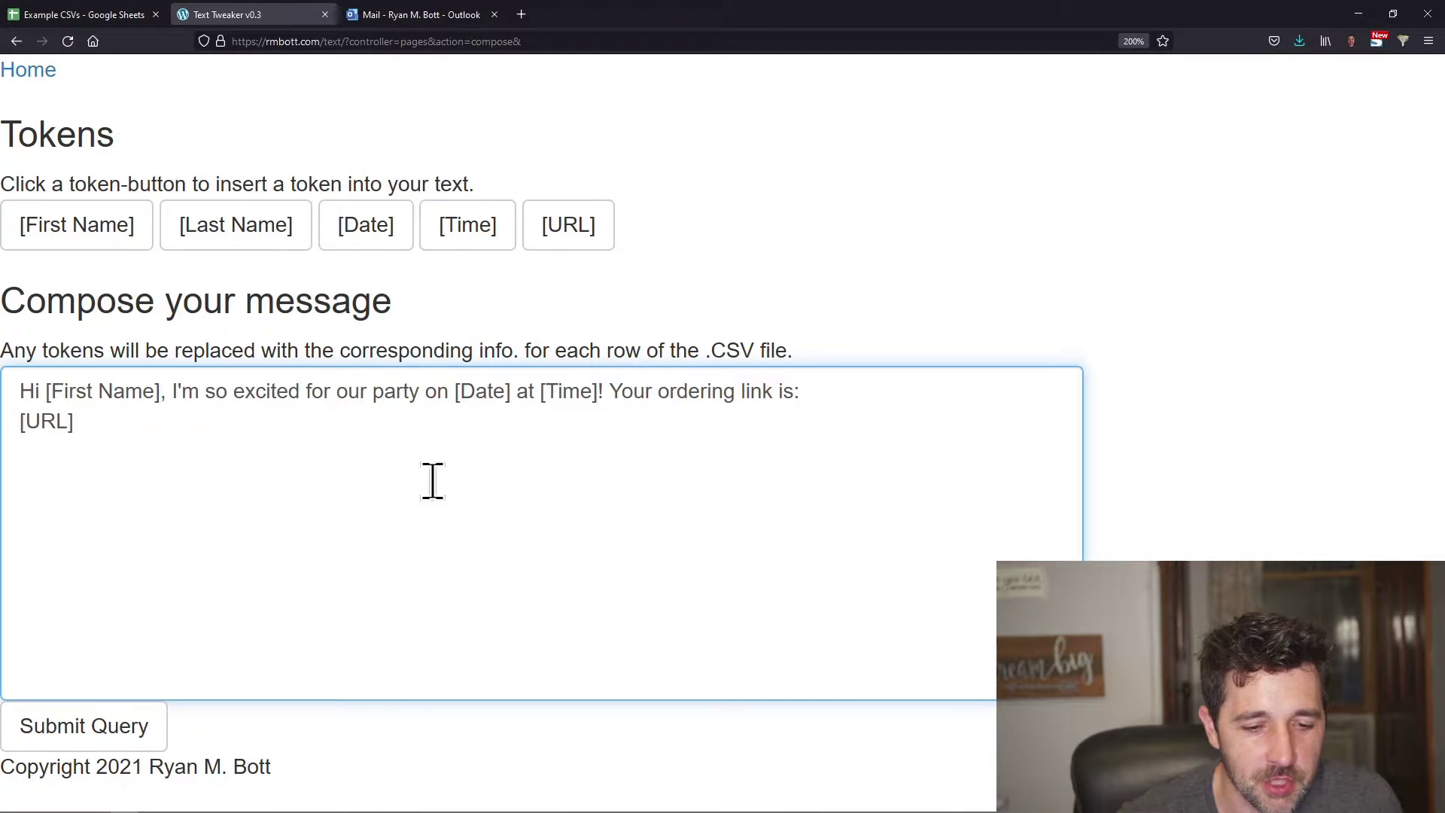
- Generate the personalized messages from the CSV rows and review the individual texts
left_click(75, 736)
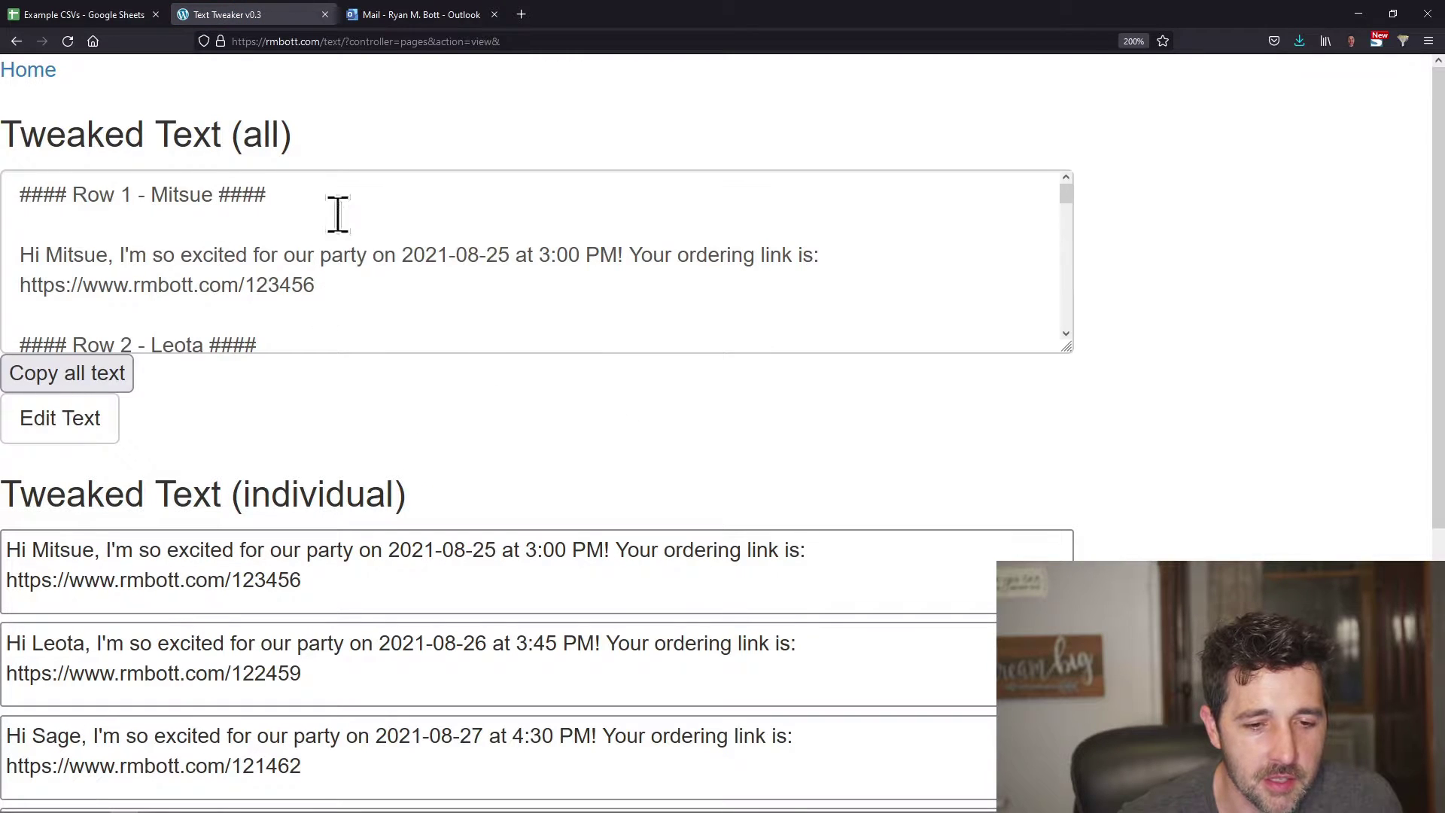
scroll(748, 387, "down", 3)
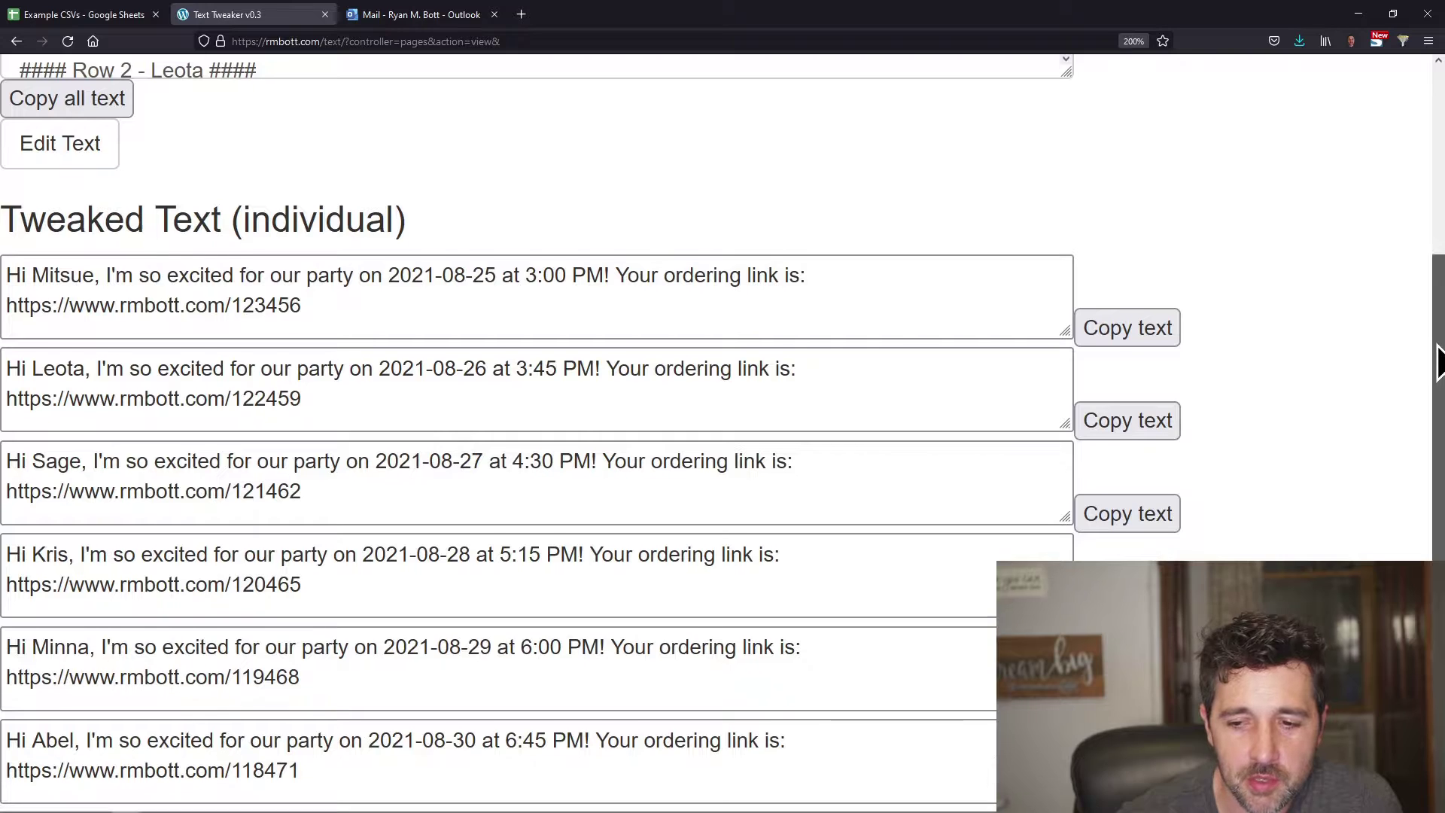
left_click_drag(1439, 365, 1439, 465)
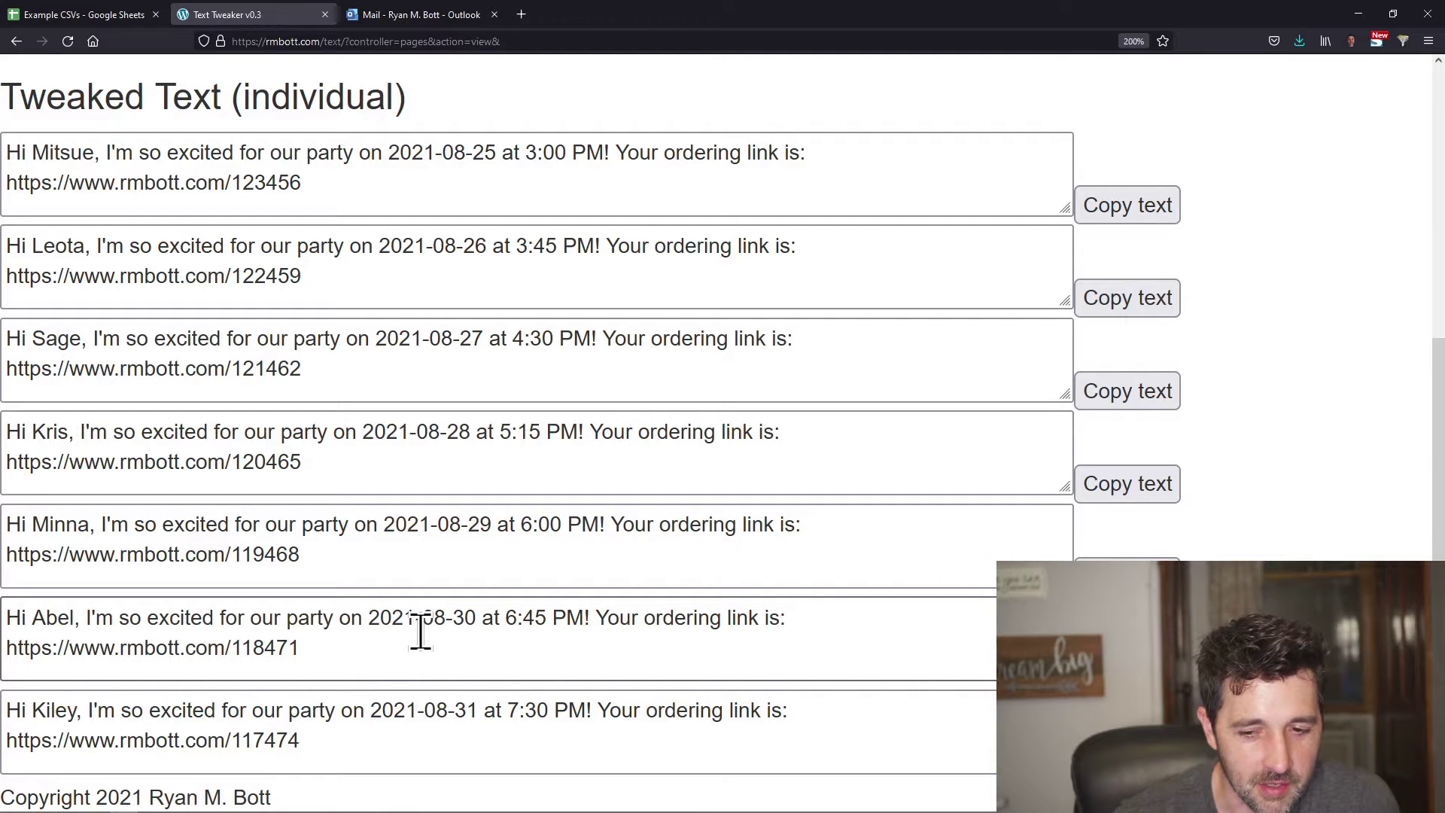
- Restore the browser window from full screen to its smaller size
left_click(1392, 14)
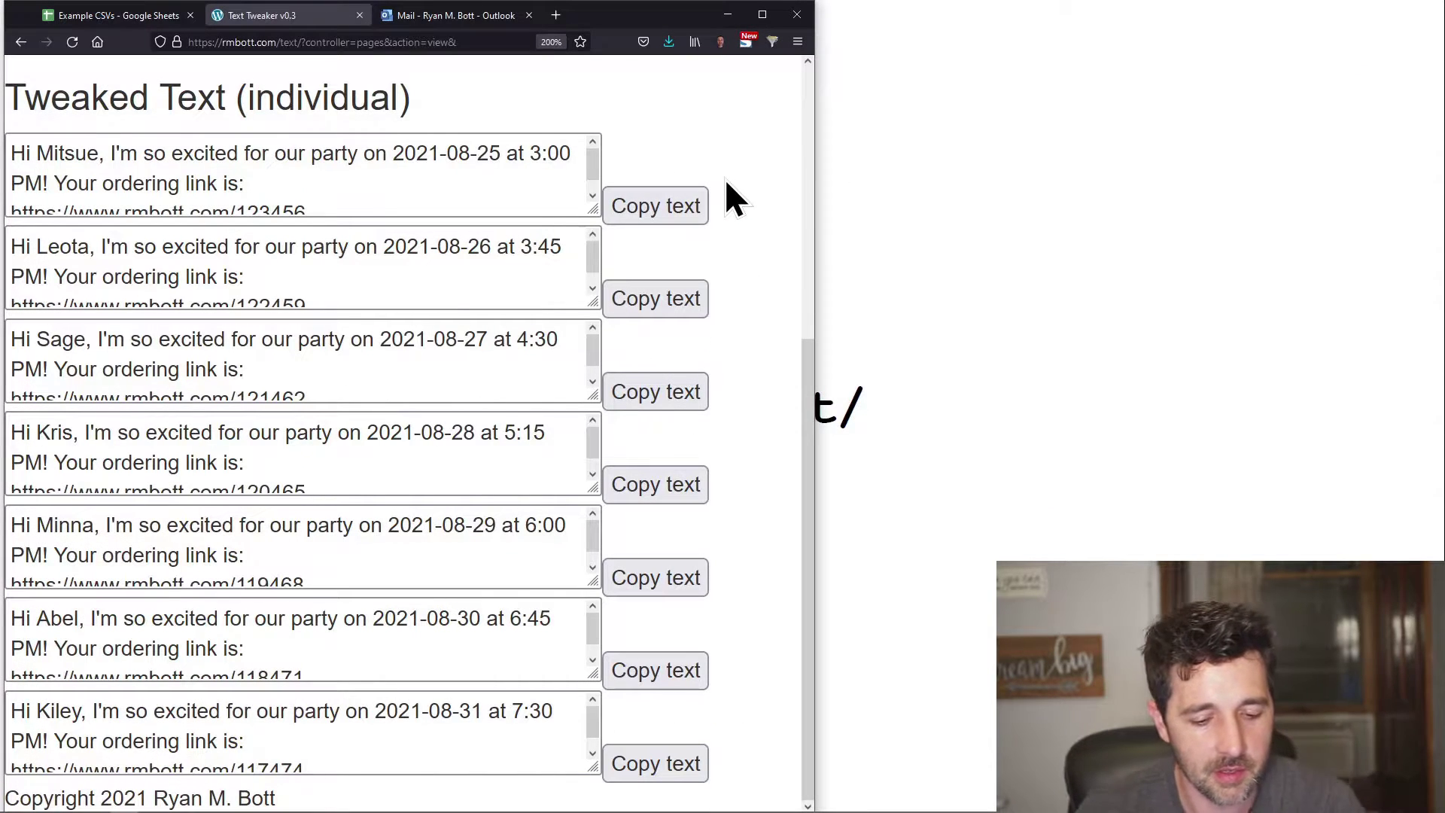
- Bring up the blank Notepad file beside the browser, then copy the first individual message and paste it there
key("alt+Tab")
key("Tab")
key("Tab")
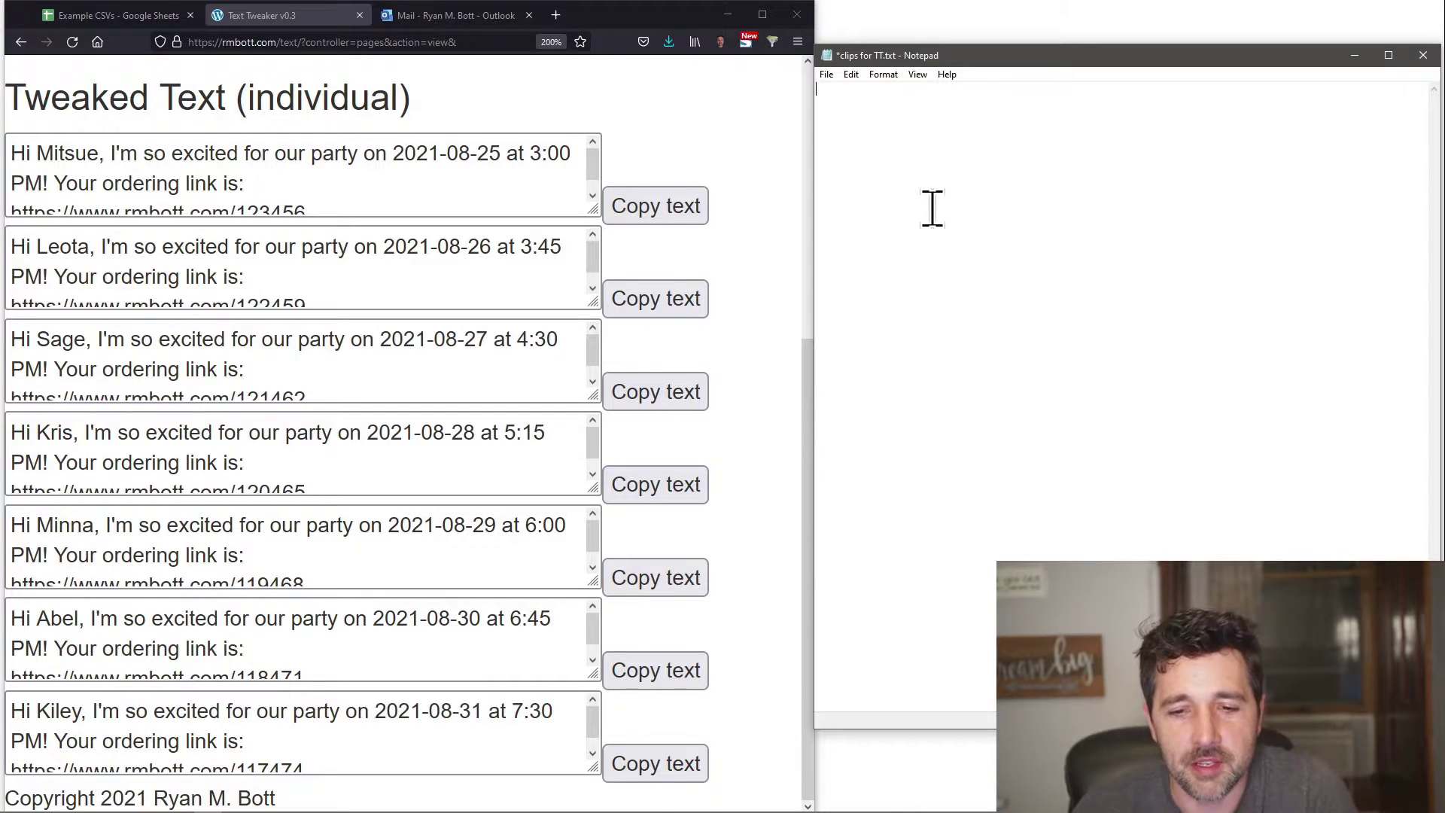
left_click(652, 208)
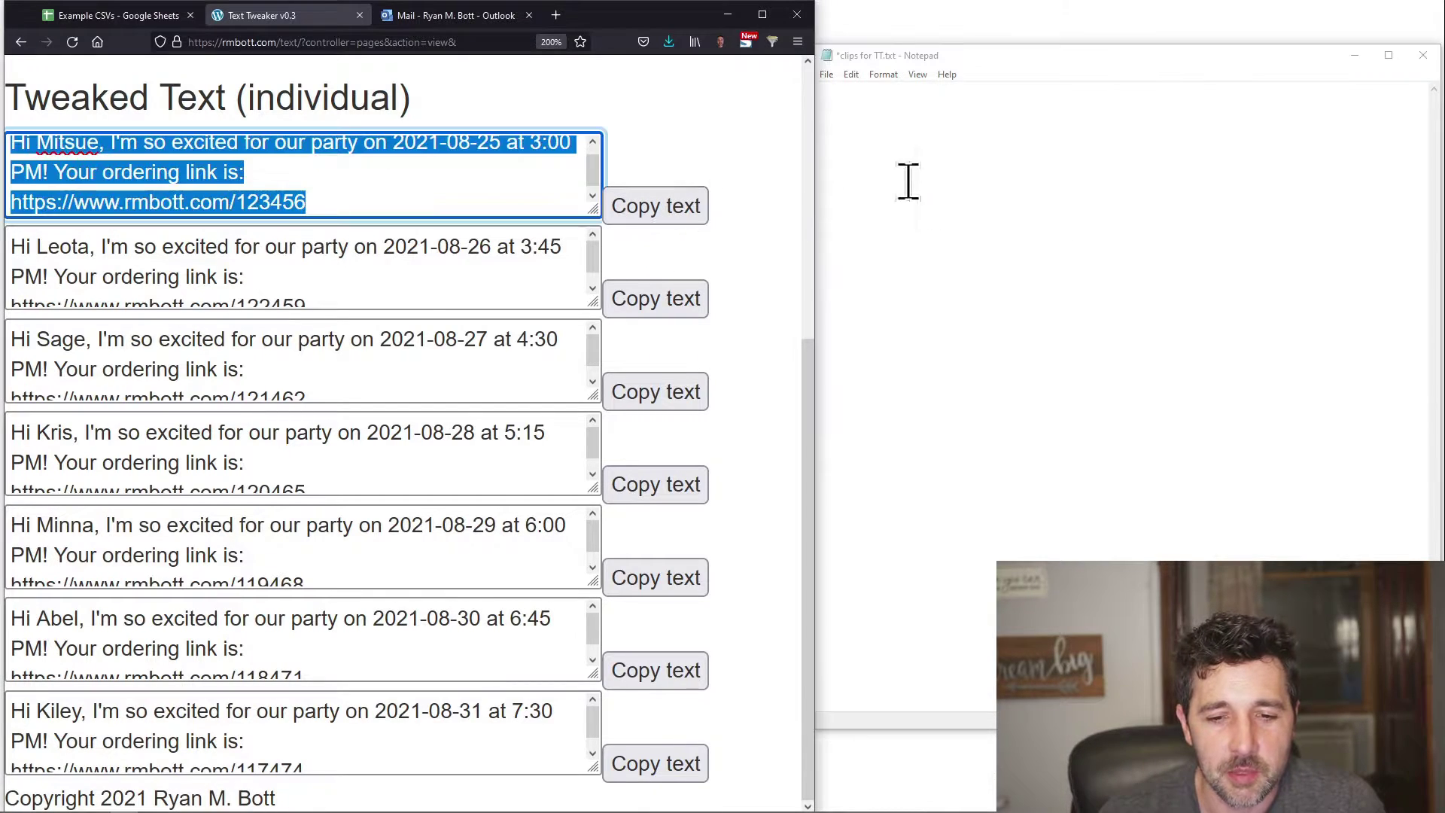
left_click(953, 166)
key("ctrl+v")
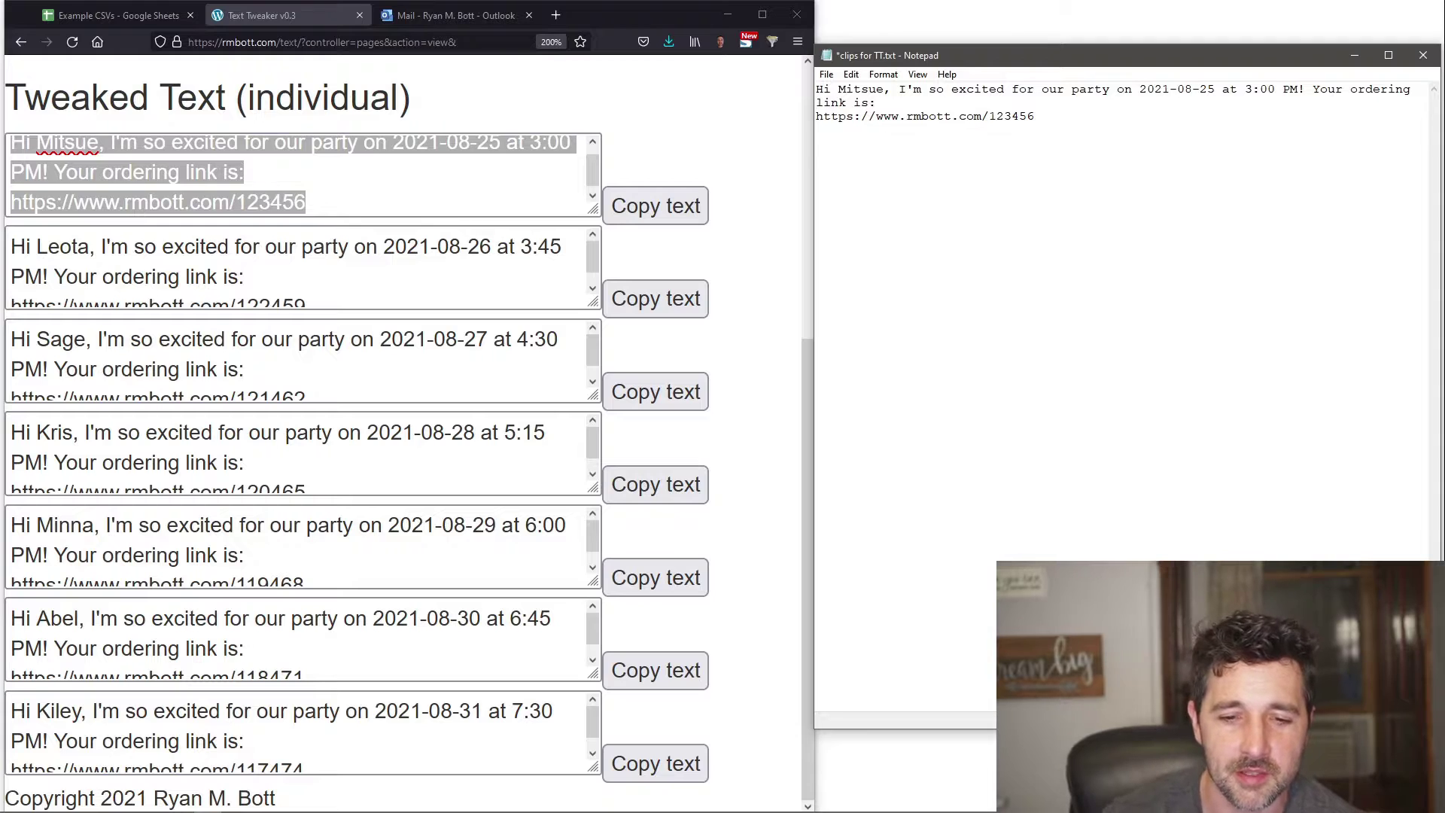
- Copy the second individual message into Notepad below the first one, leaving a blank line after it
left_click(656, 305)
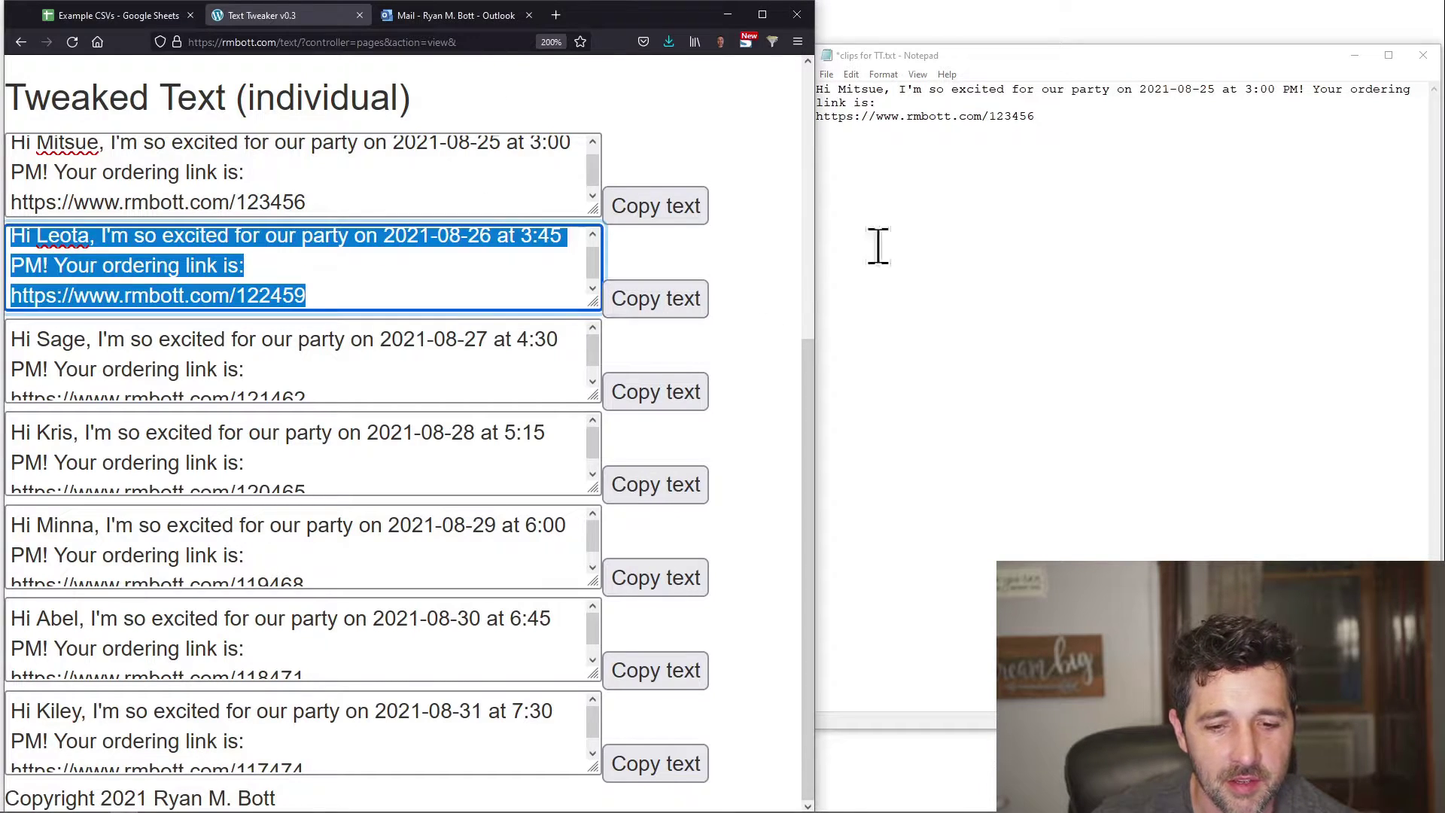
left_click(965, 192)
key("ctrl+v")
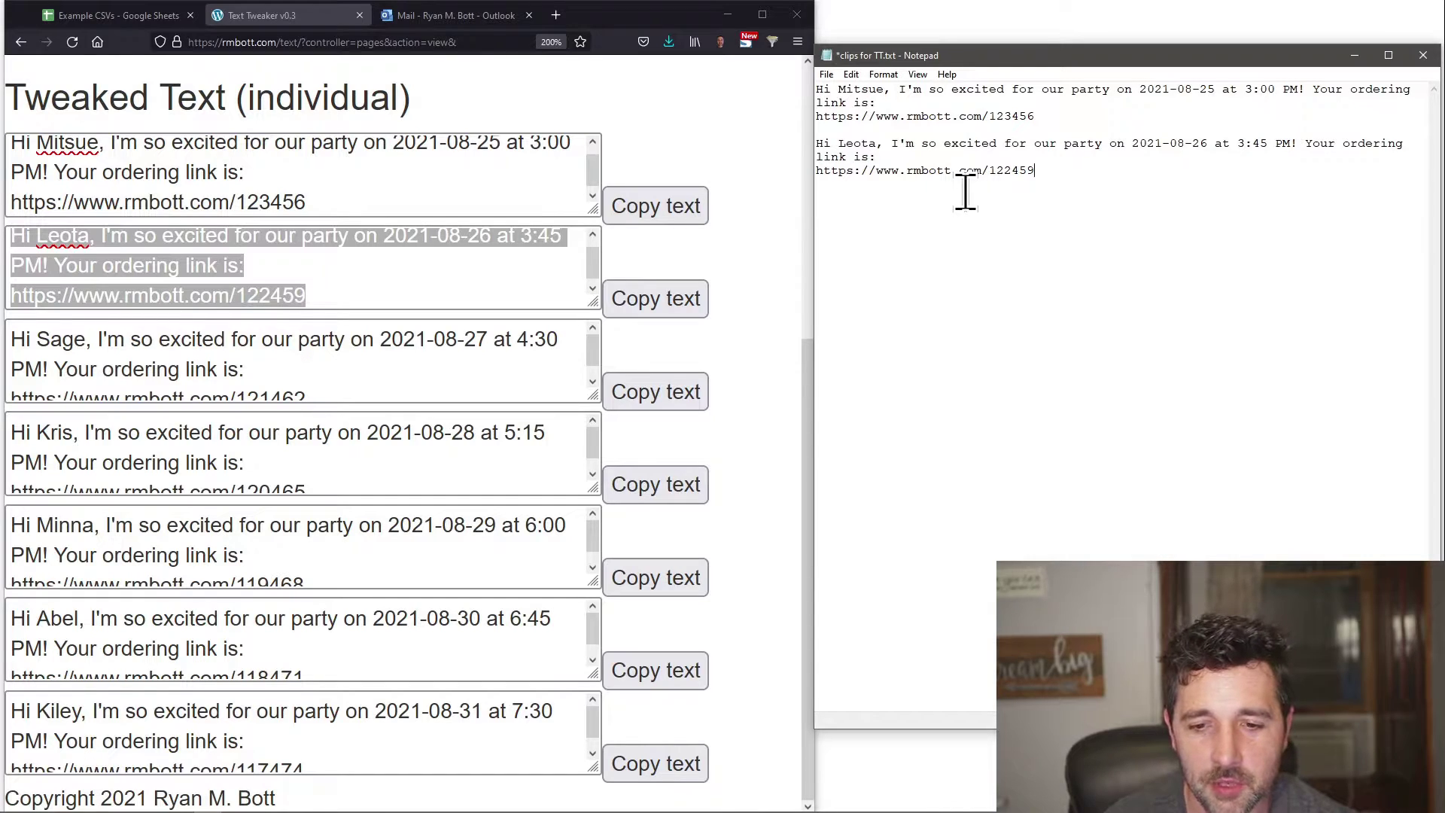
key("Return")
key("Return")
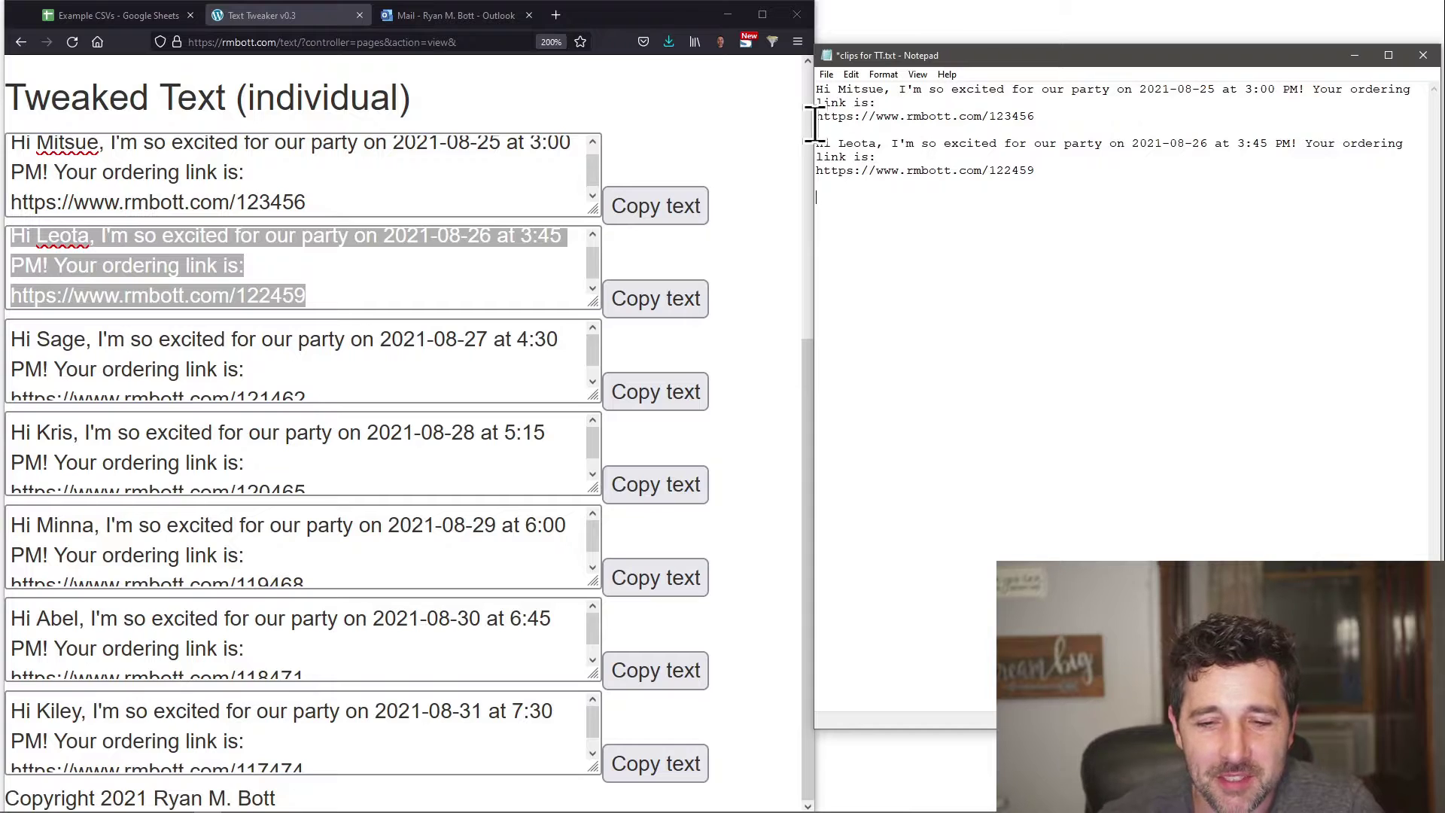
scroll(429, 371, "up", 5)
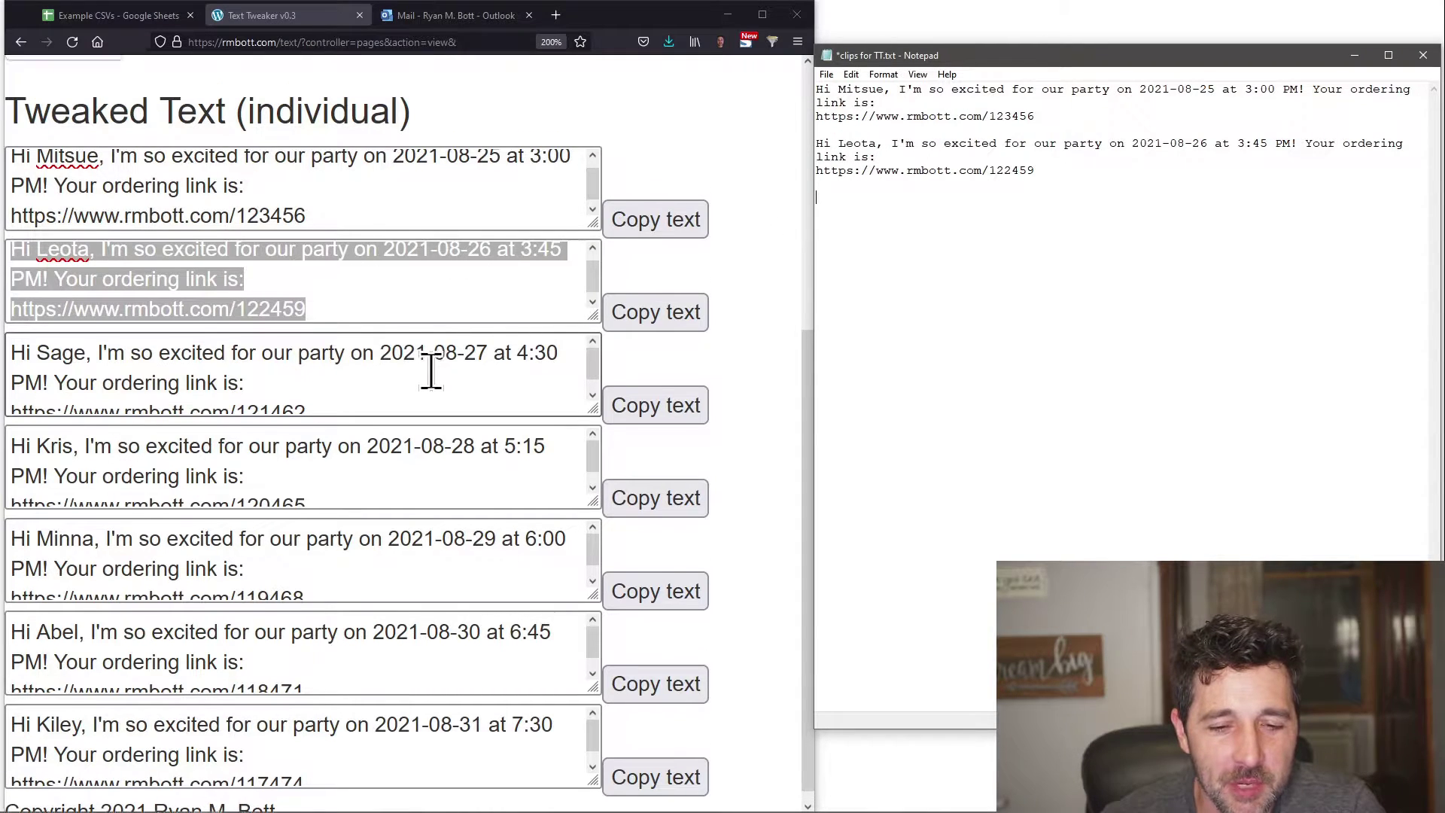
scroll(431, 372, "down", 5)
scroll(436, 384, "up", 5)
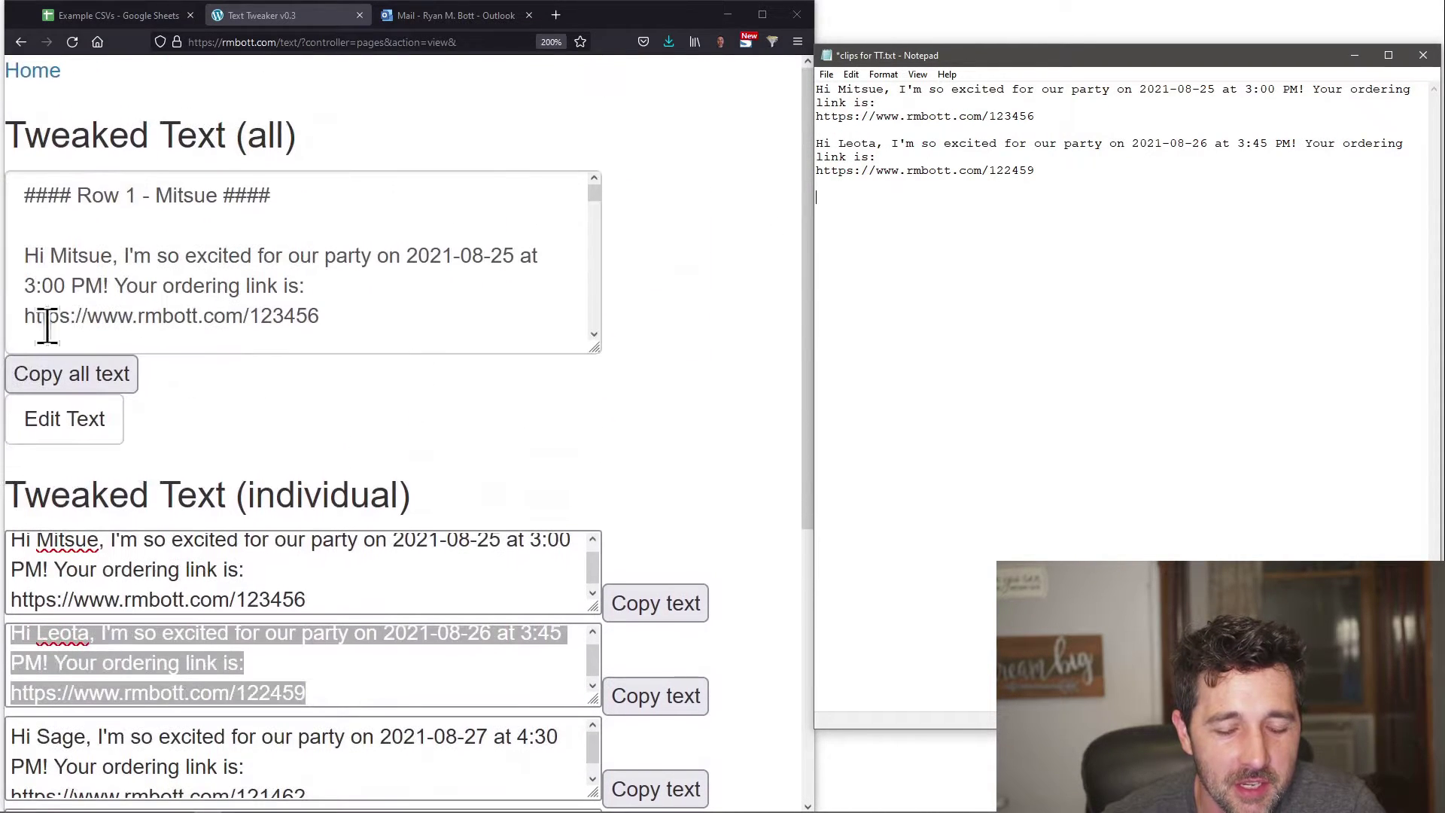
scroll(369, 489, "down", 5)
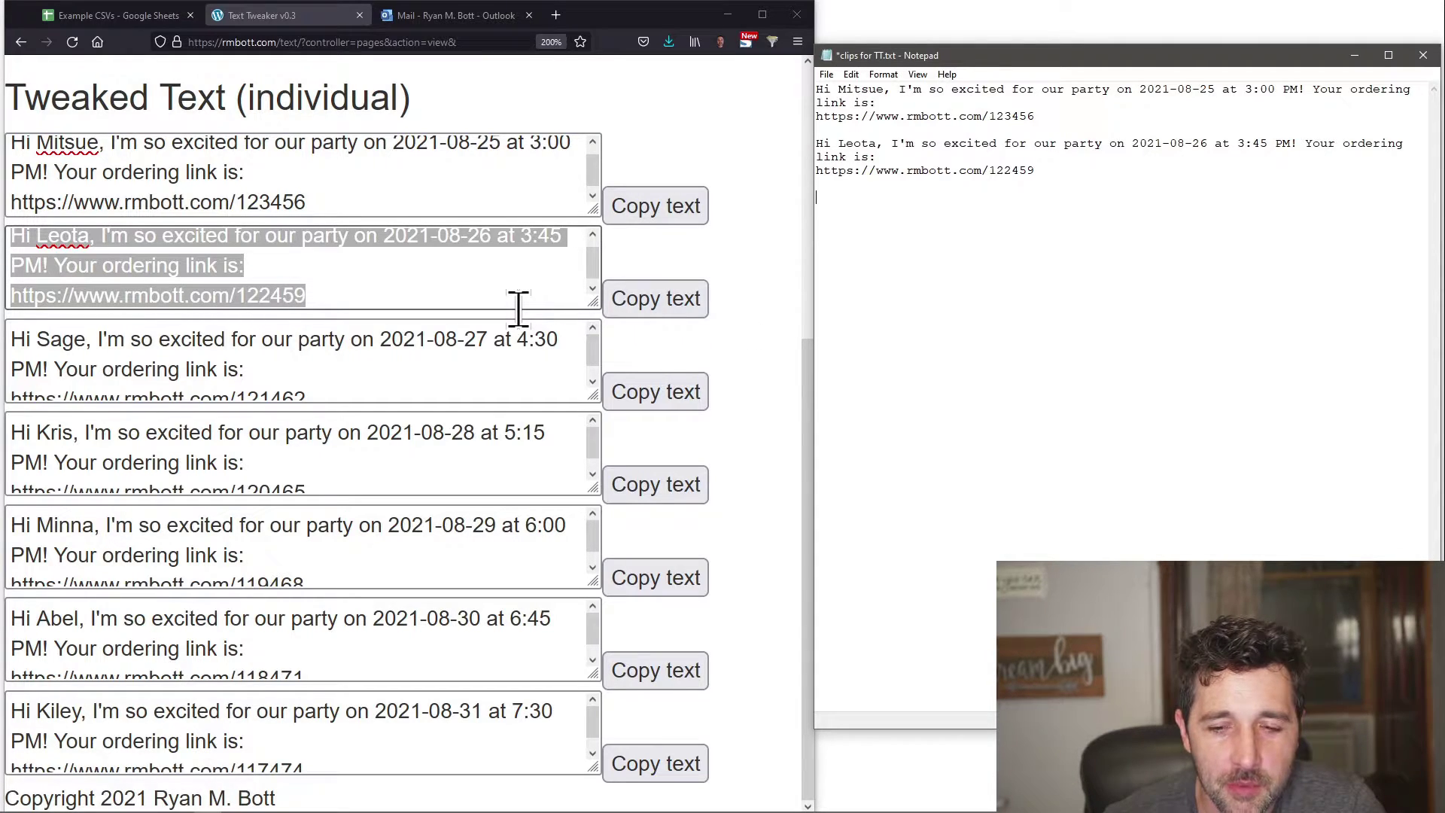
- Switch to the Example CSVs spreadsheet, show its Text sheet and maximize the browser window to examine the columns
left_click(120, 21)
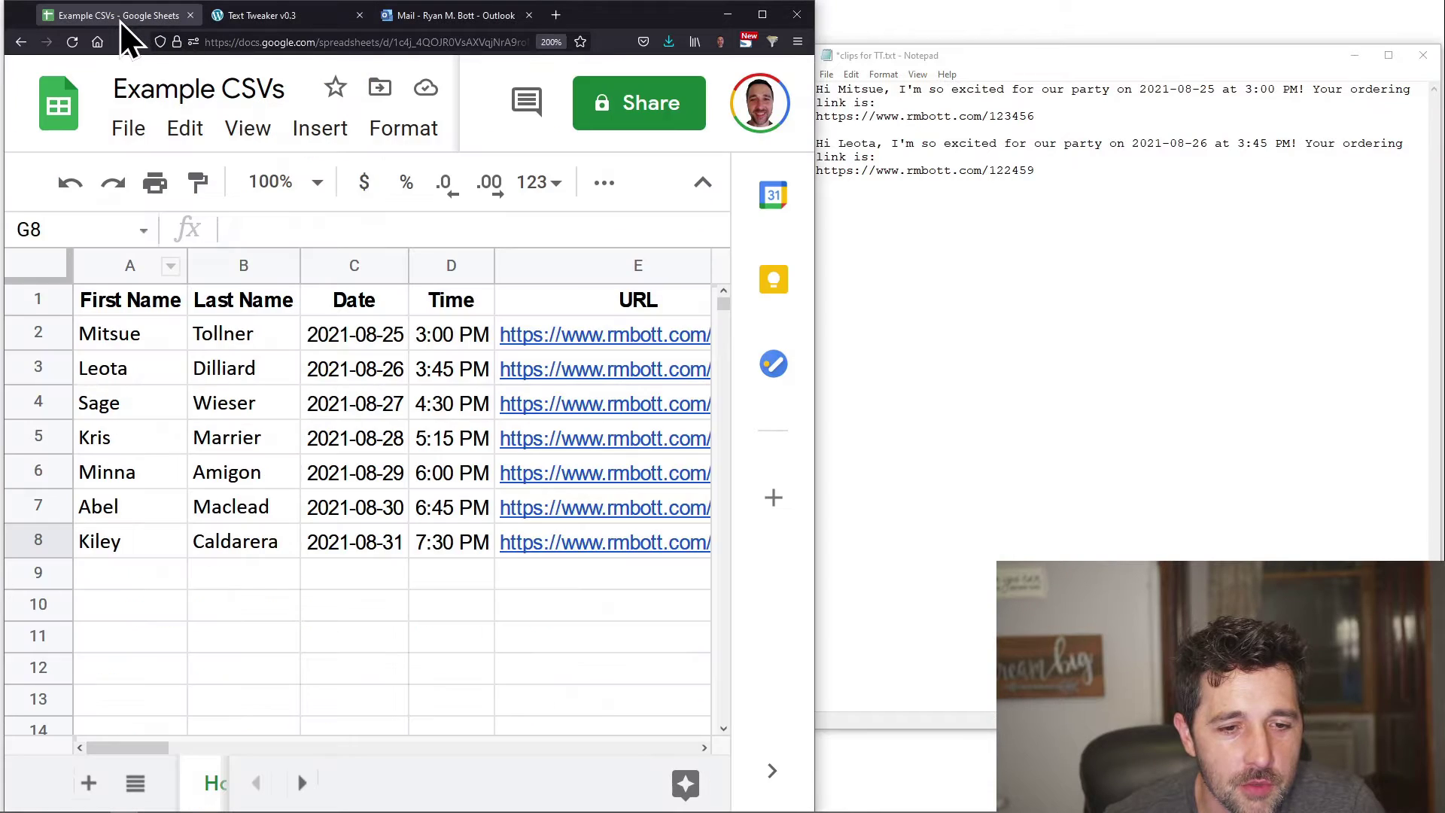
left_click(300, 785)
left_click(209, 787)
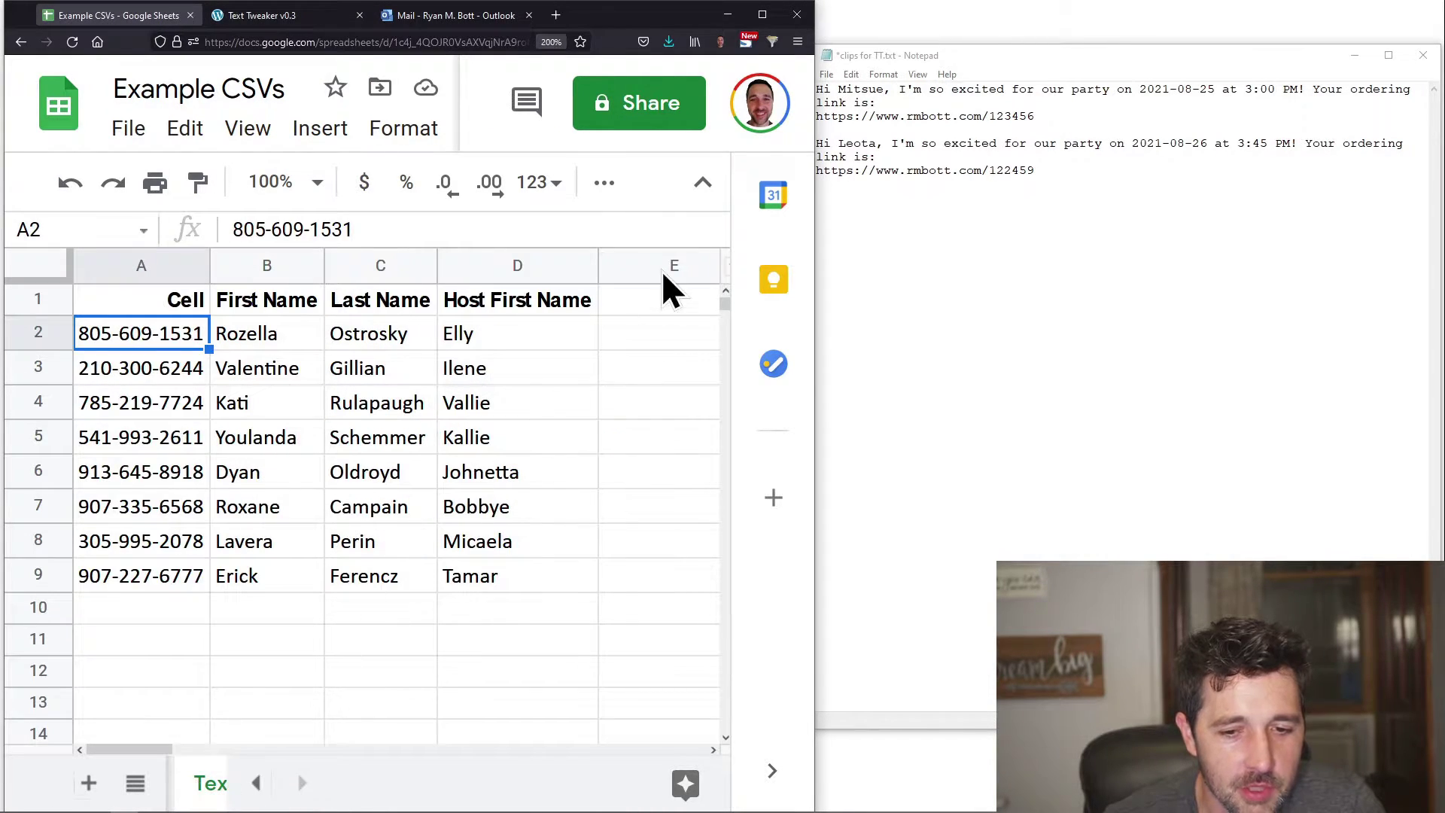
left_click(756, 14)
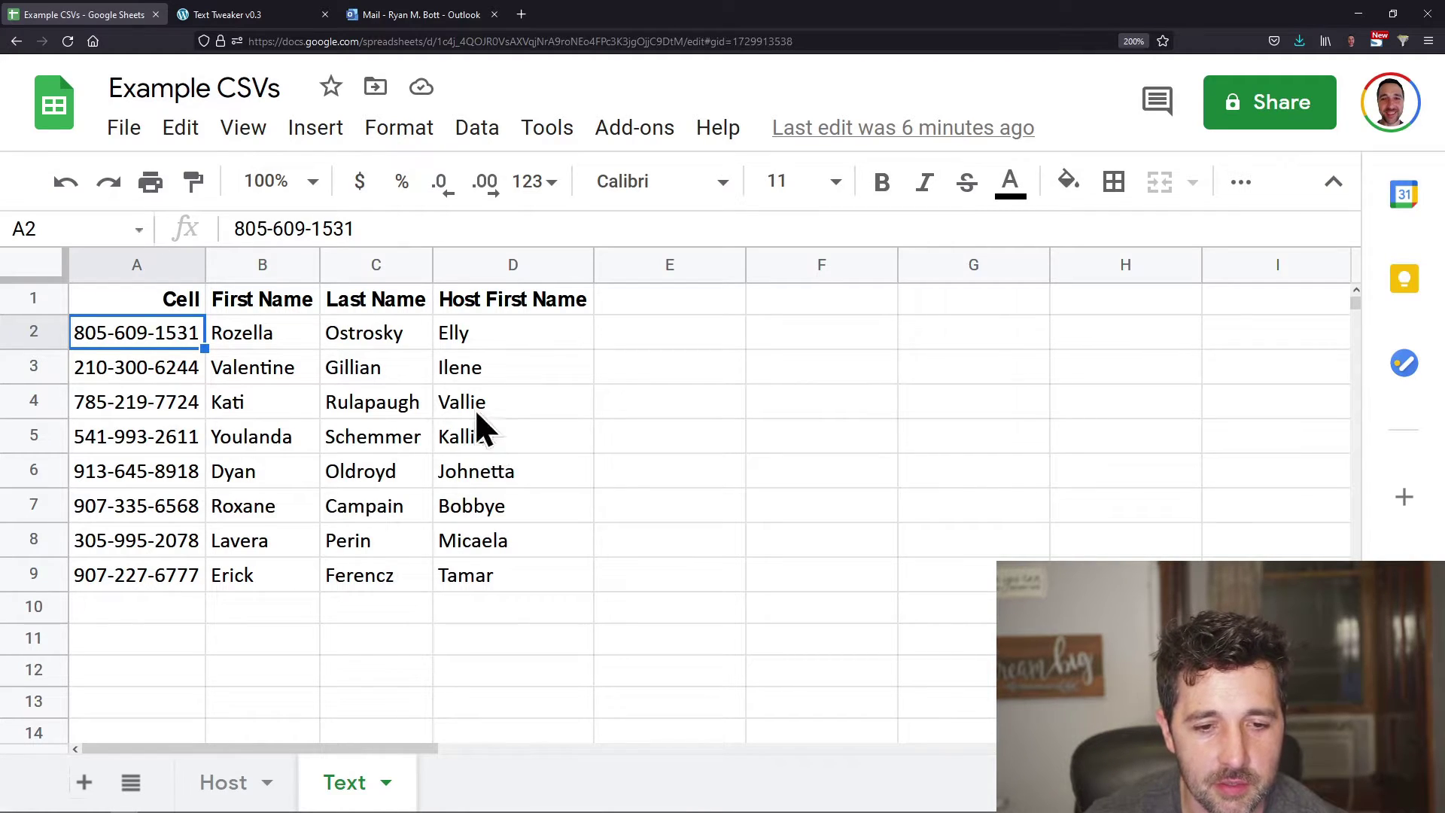
- Return to the Text Tweaker home page and upload "Example CSVs - Text.csv" as the data file
left_click(239, 11)
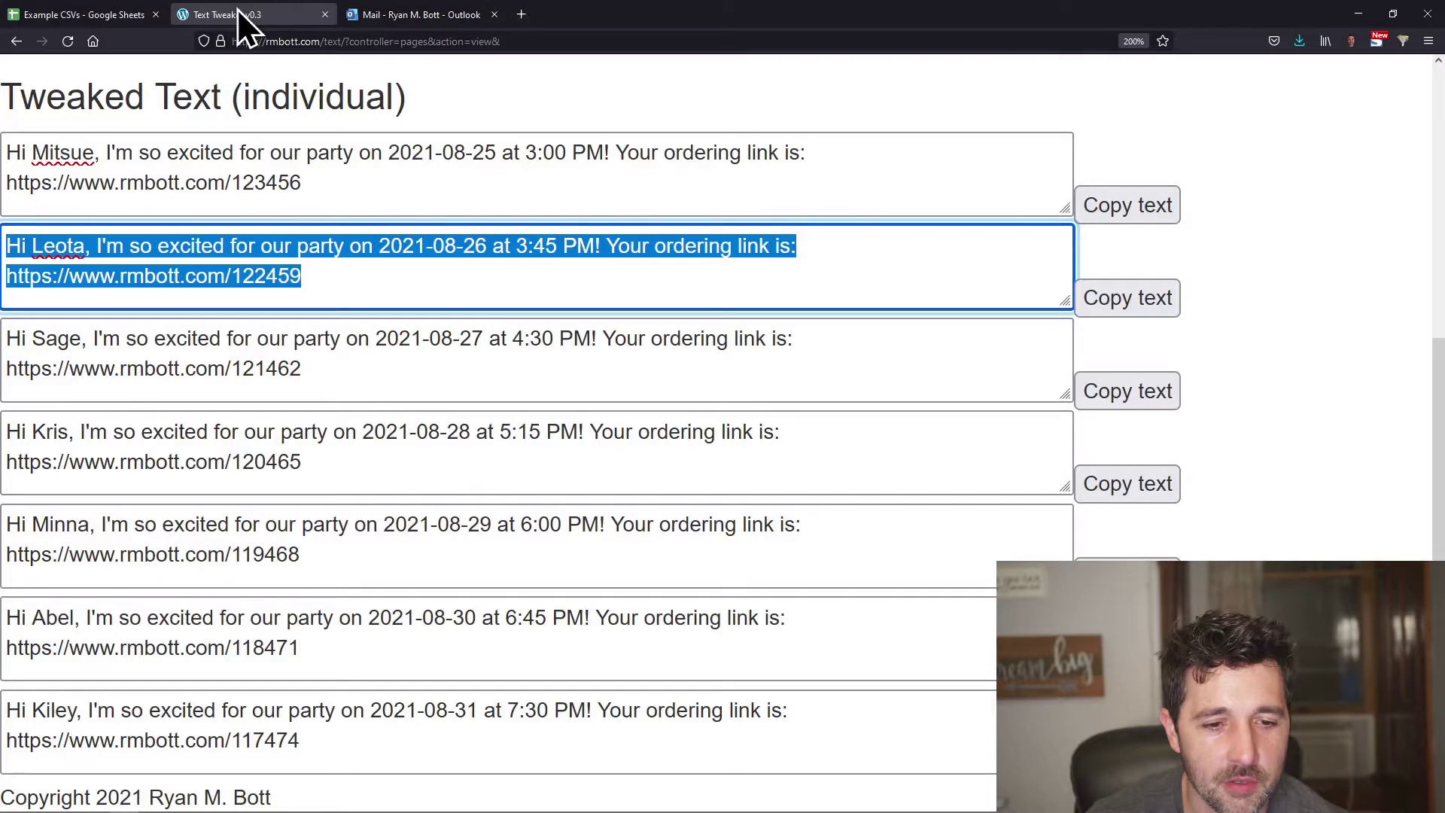
scroll(28, 79, "up", 5)
left_click(34, 72)
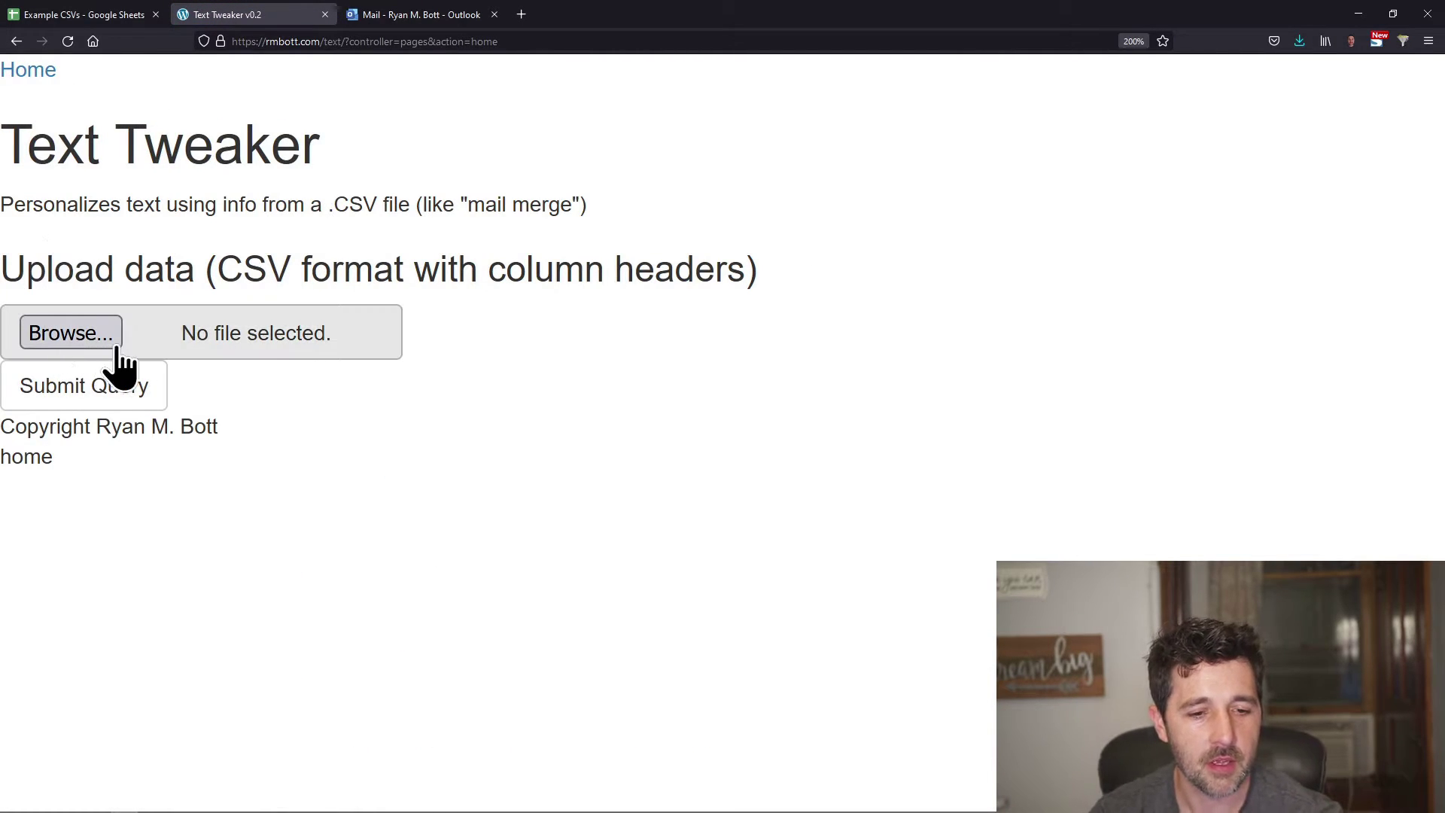
left_click(72, 331)
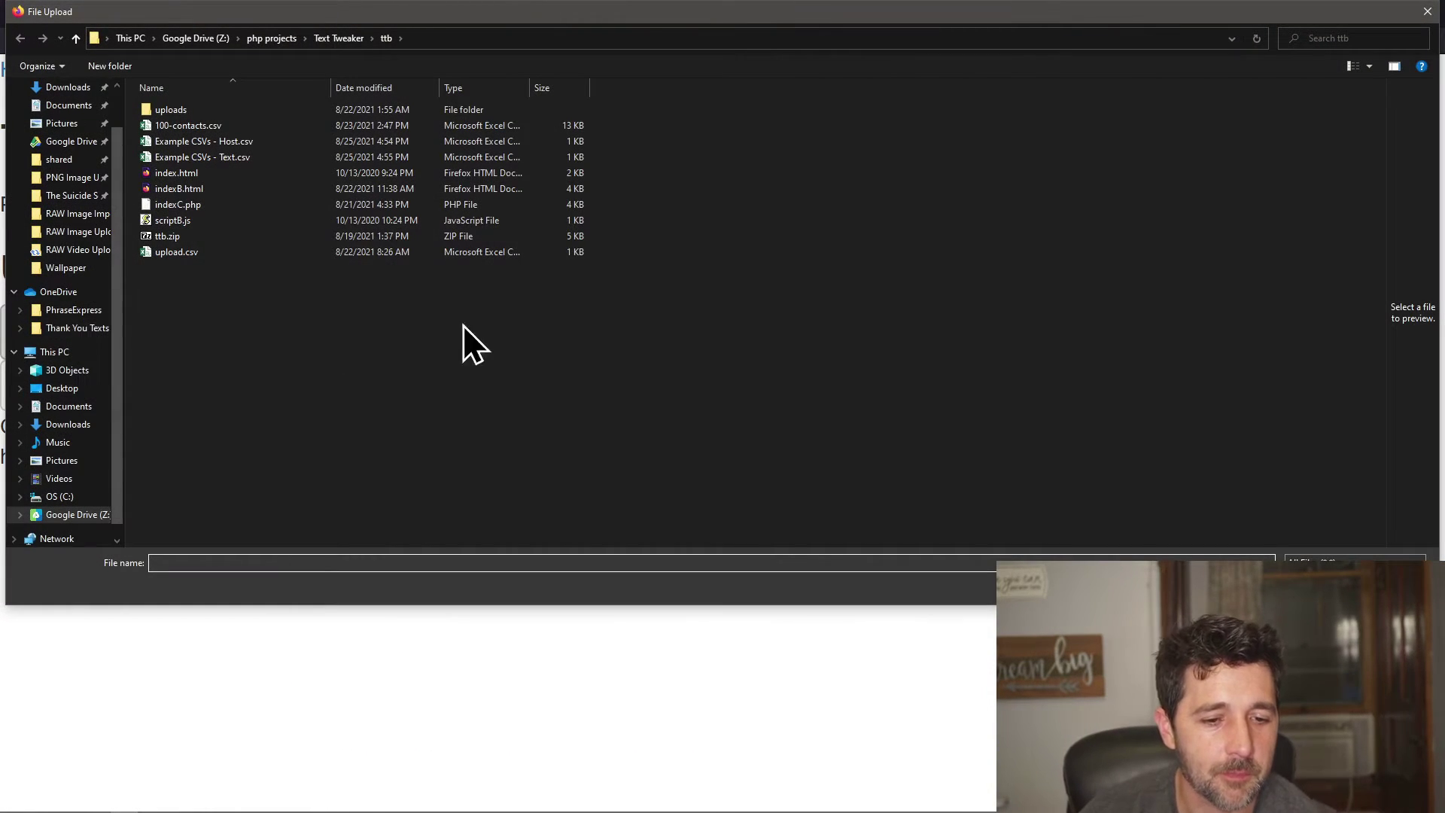
double_click(220, 156)
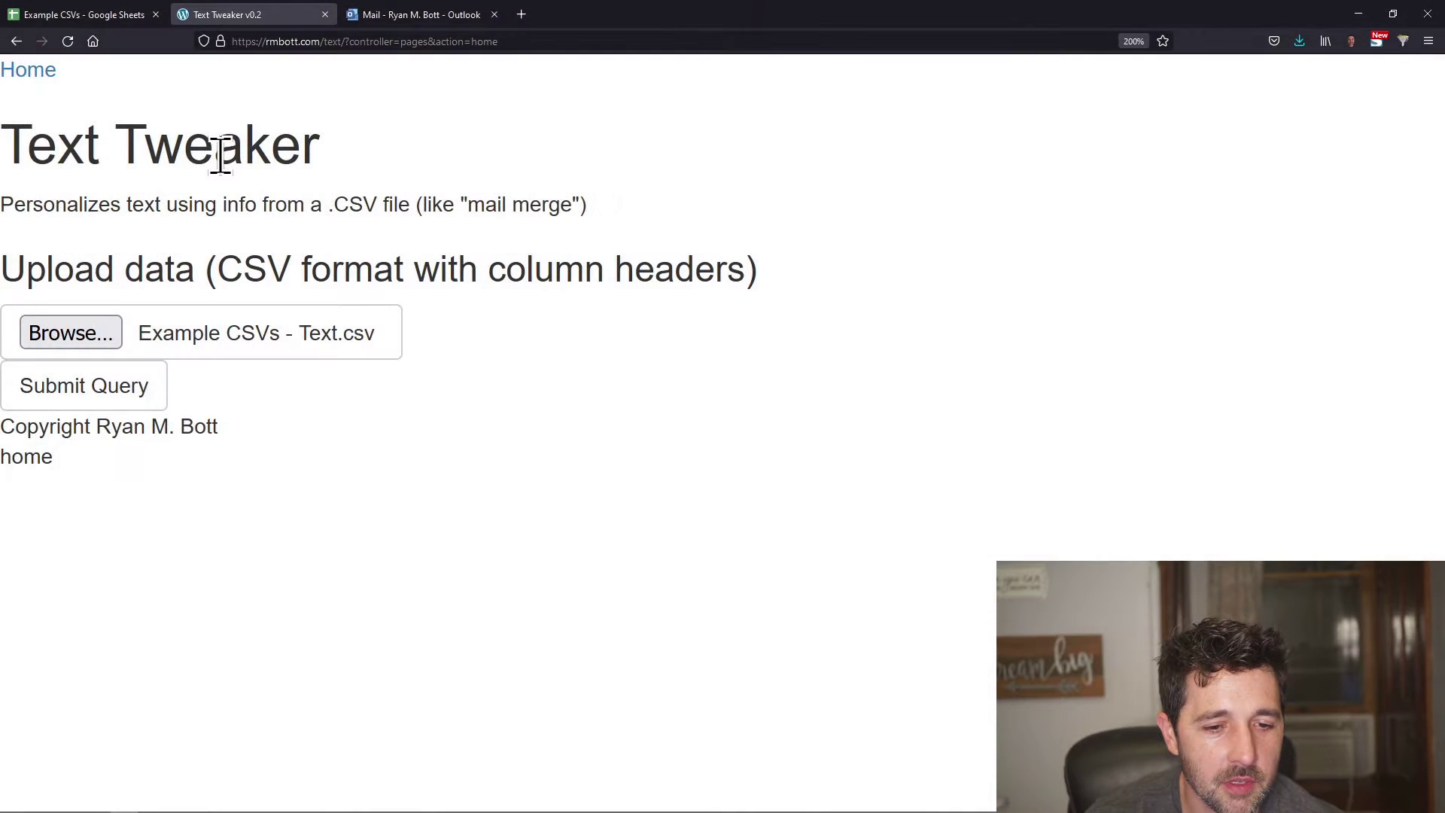
left_click(66, 392)
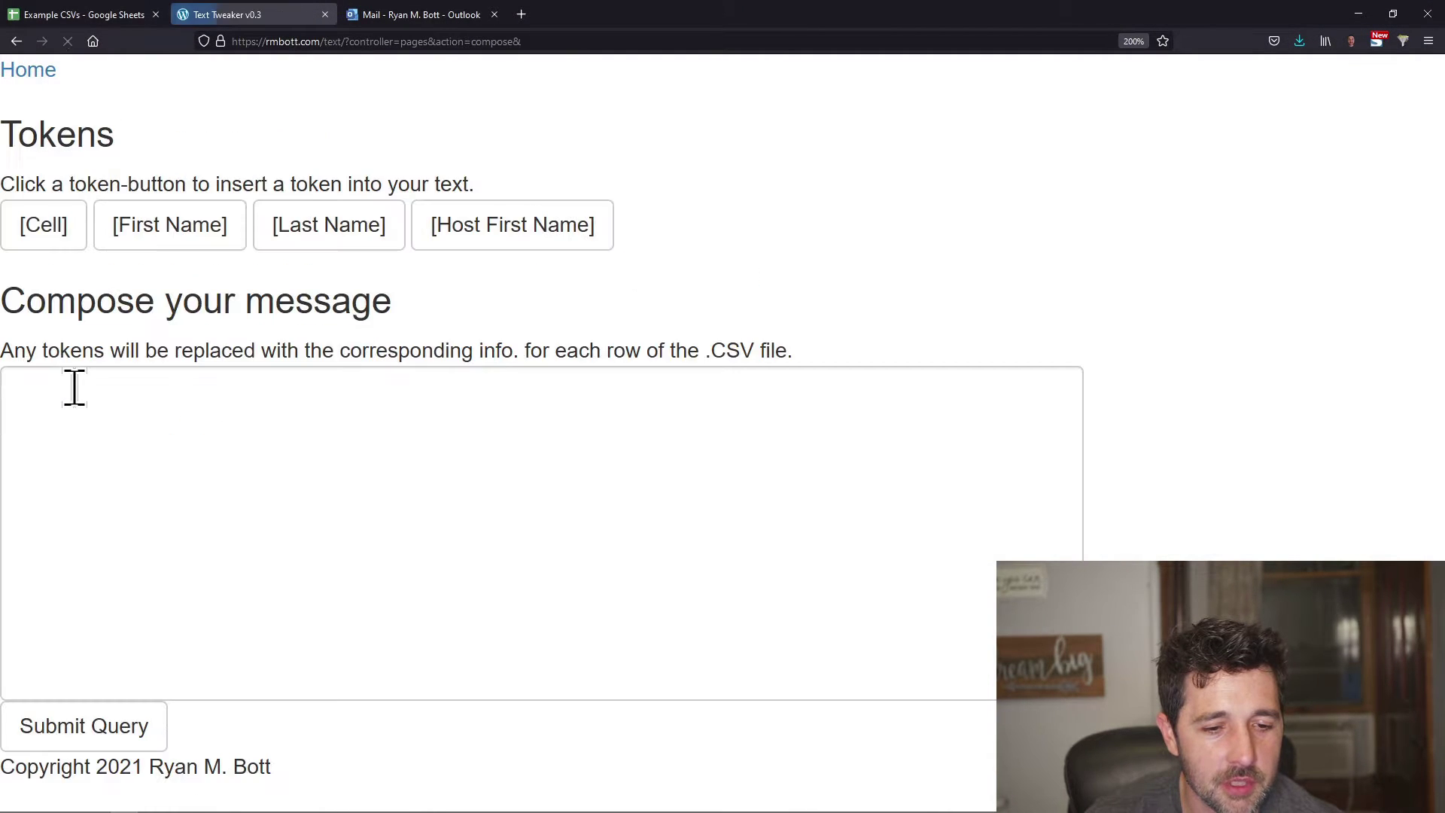
- Begin the message with "Thank you [First Name] for ordering on", inserting the first name as a token
left_click(222, 440)
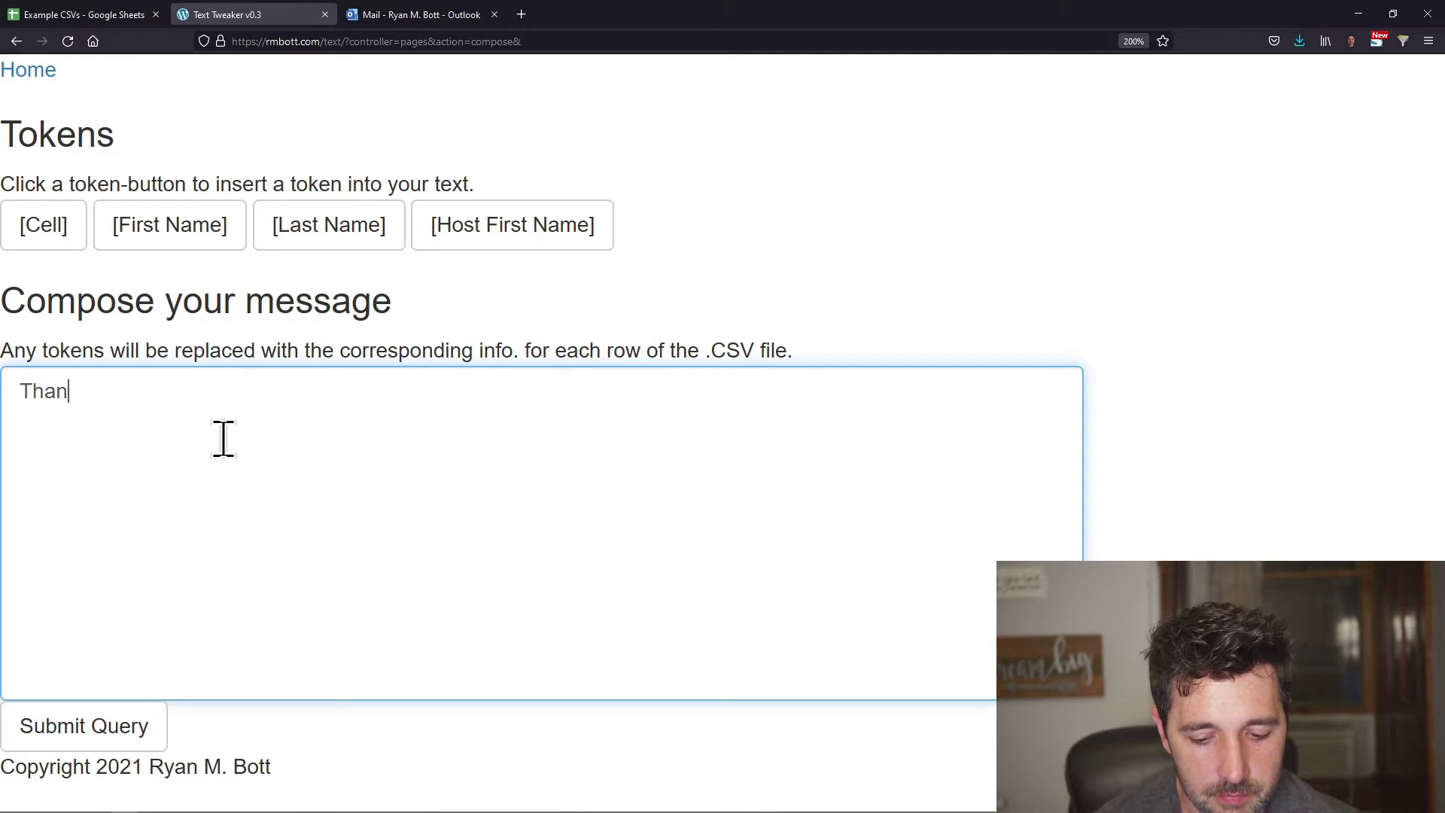
type("Thank you")
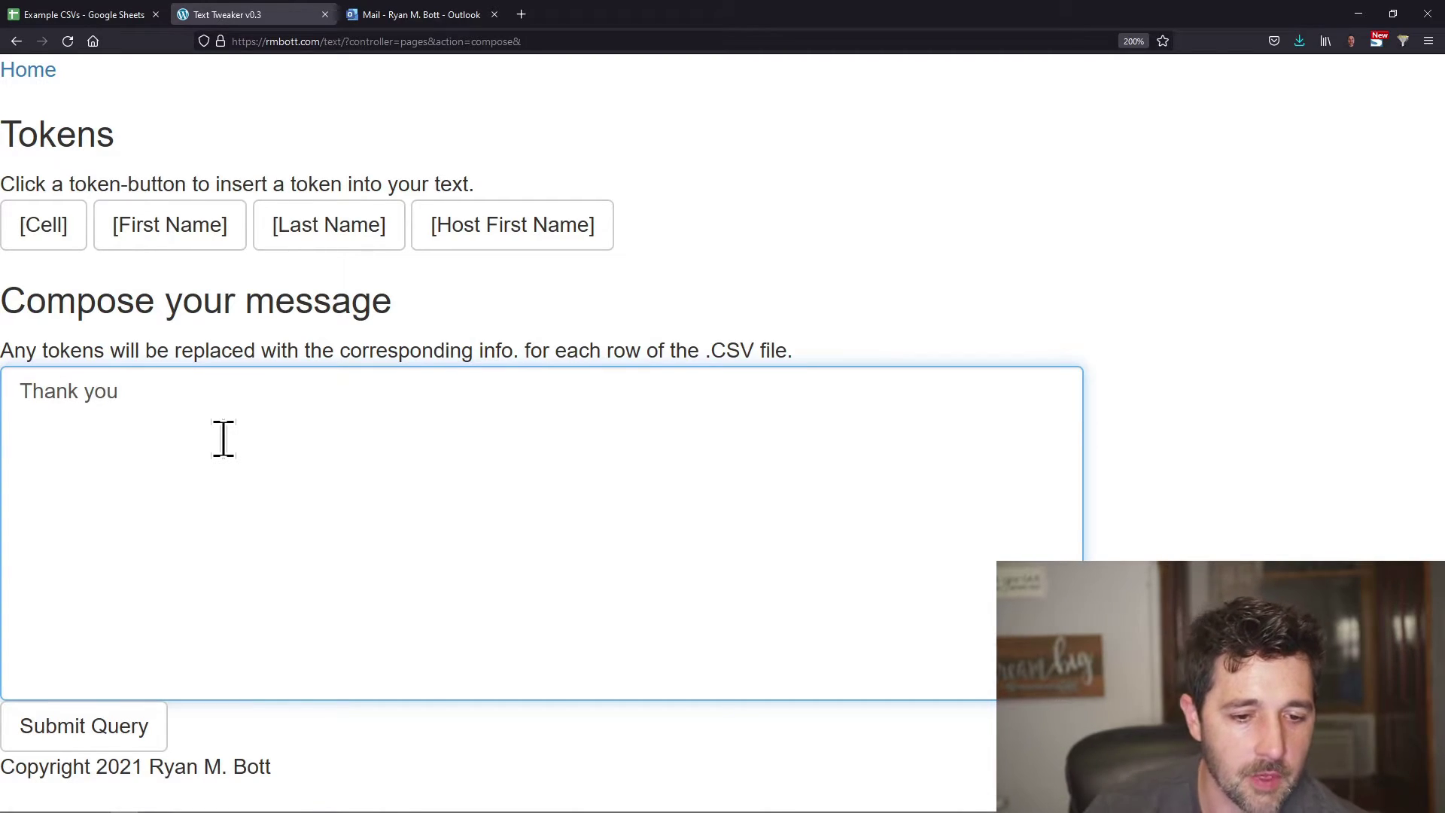
left_click(121, 253)
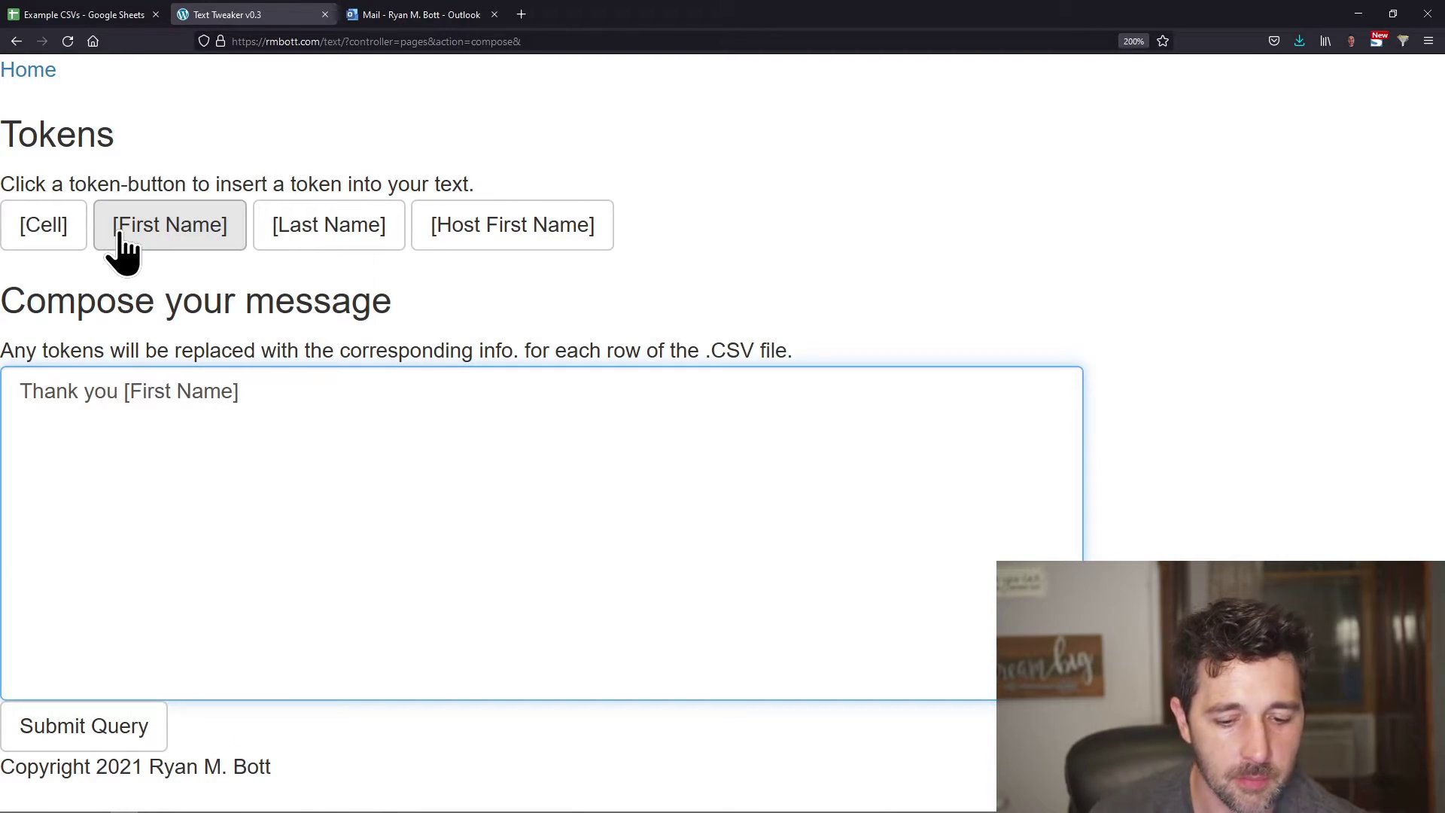
type("for ord")
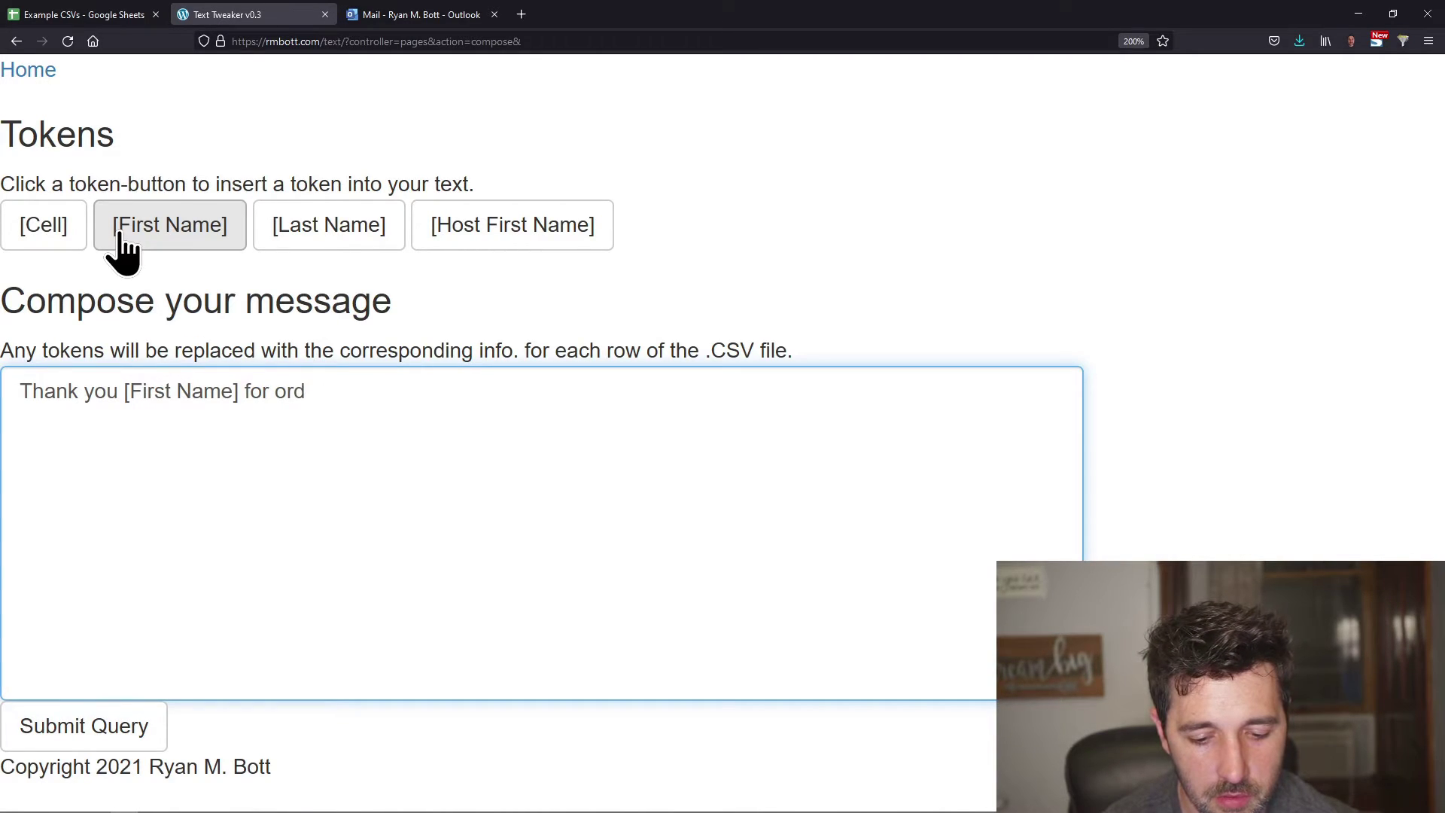
type("ering on")
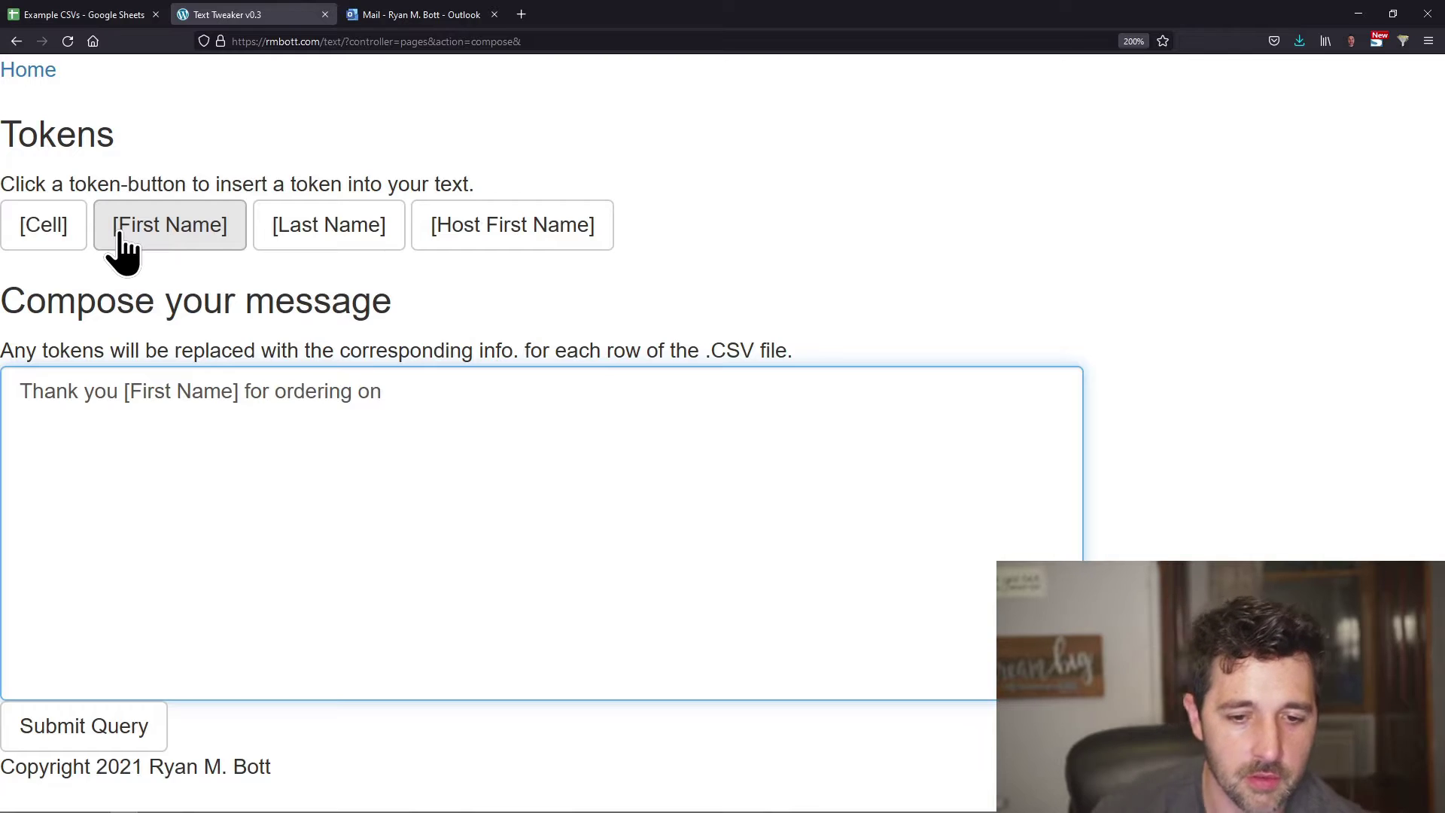
- Continue the message with "[Host First Name]'s Pampered Chef party. Your items should be in soon.", inserting the host's first name as a token
left_click(498, 225)
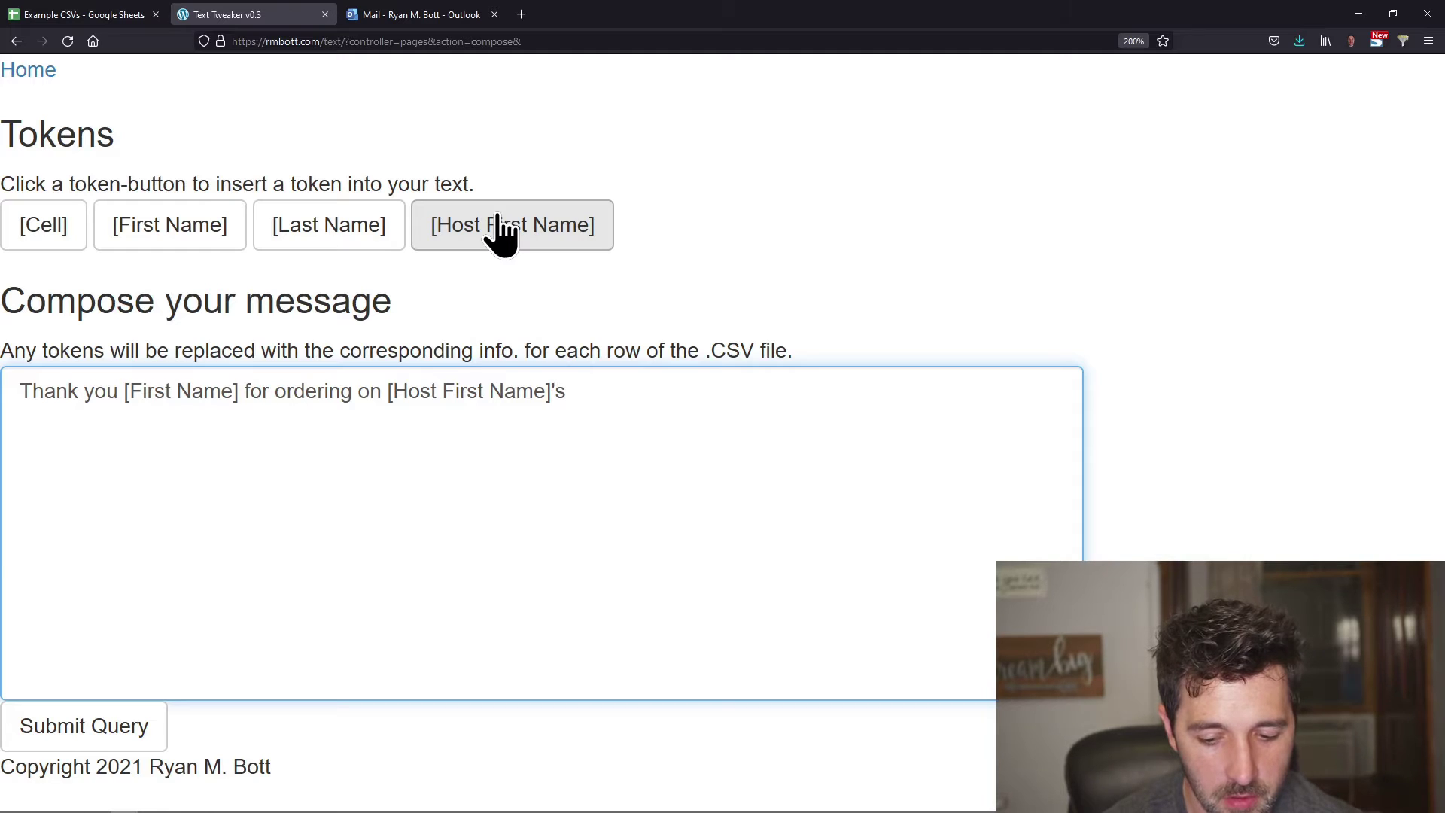
type("'s Pampered")
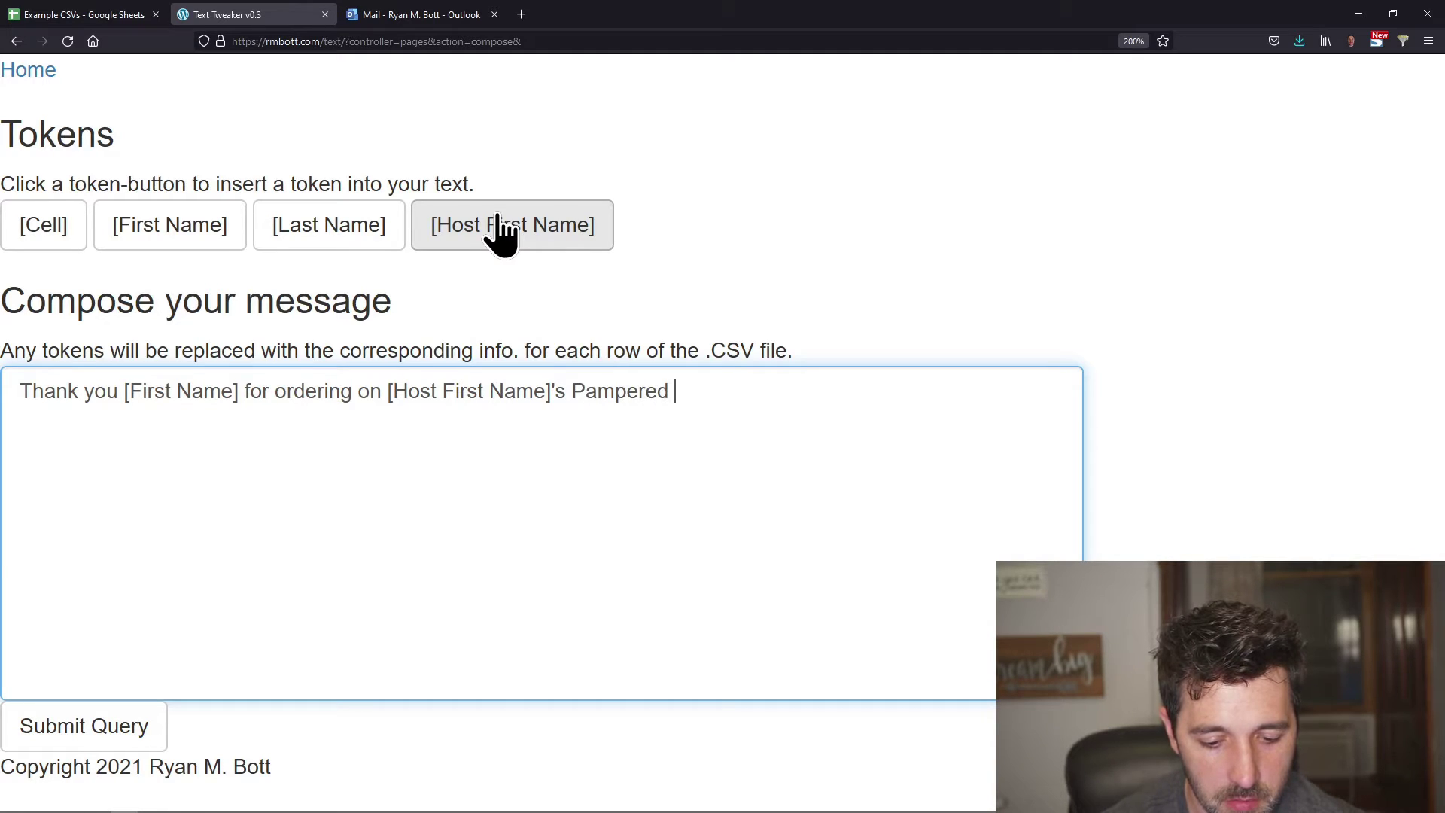
type(" Chef party. Your items should be in soon.")
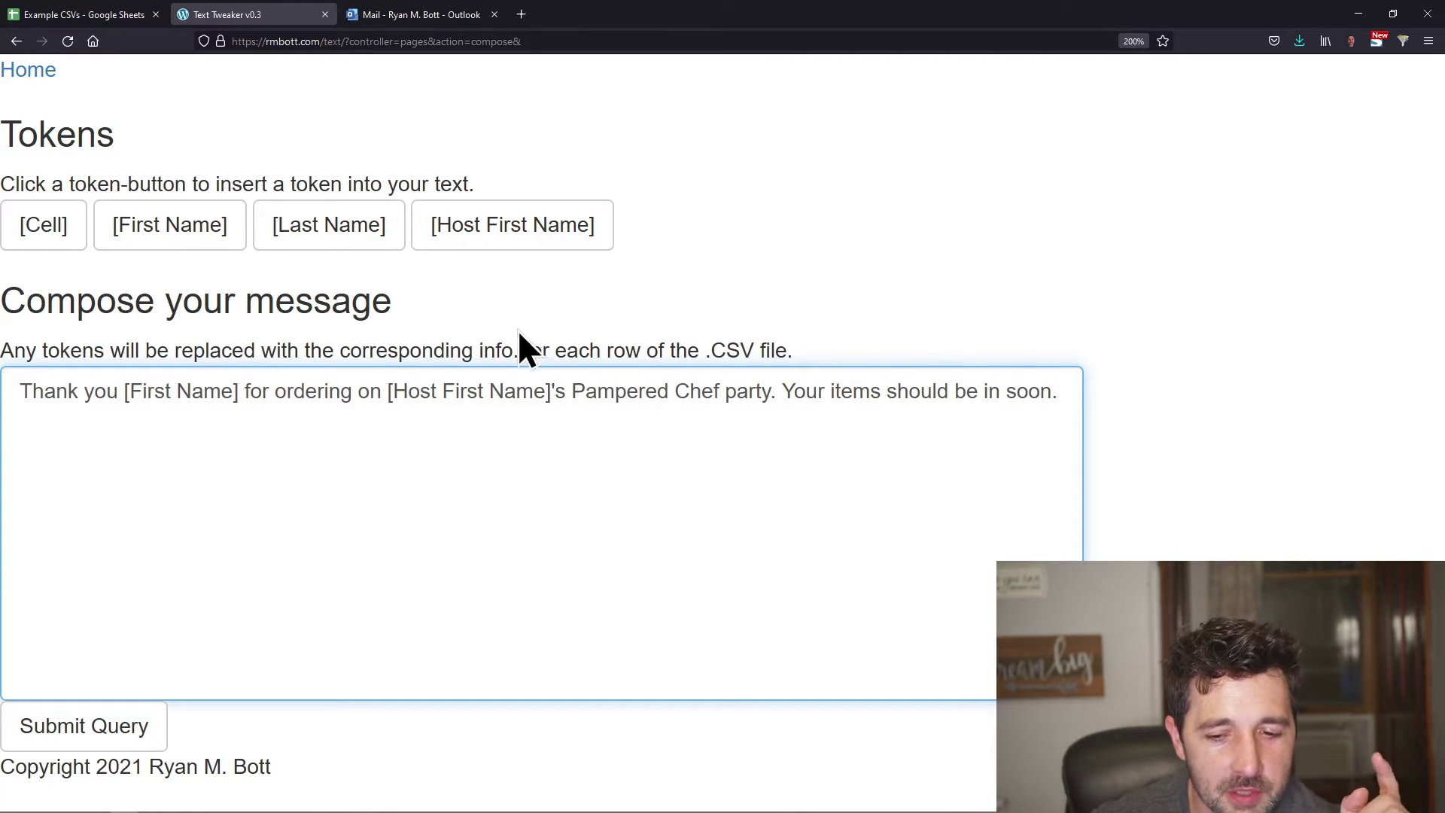
- Generate the thank-you messages from the CSV rows, review the combined text and copy all of it
left_click(90, 727)
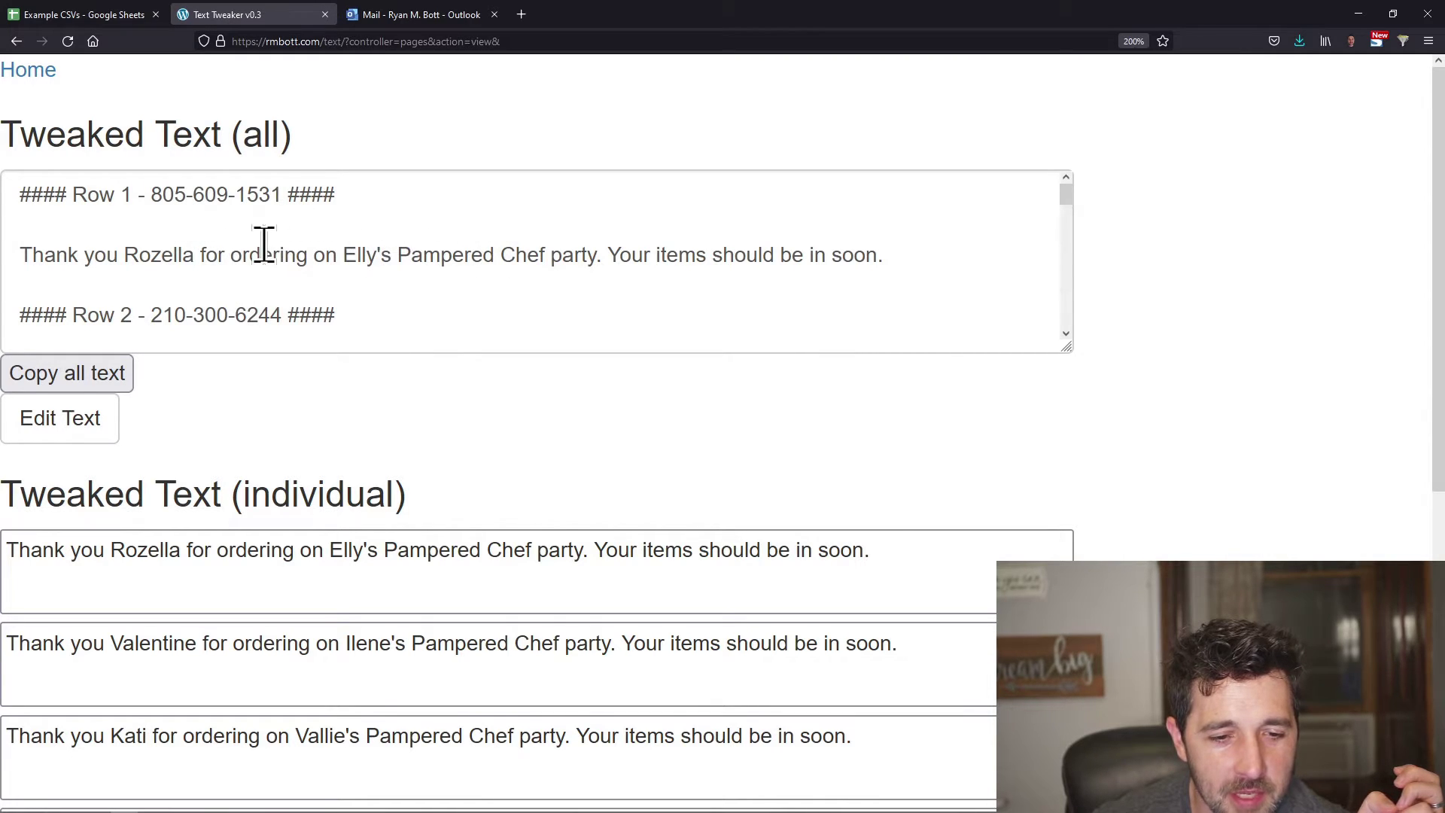
scroll(262, 243, "down", 10)
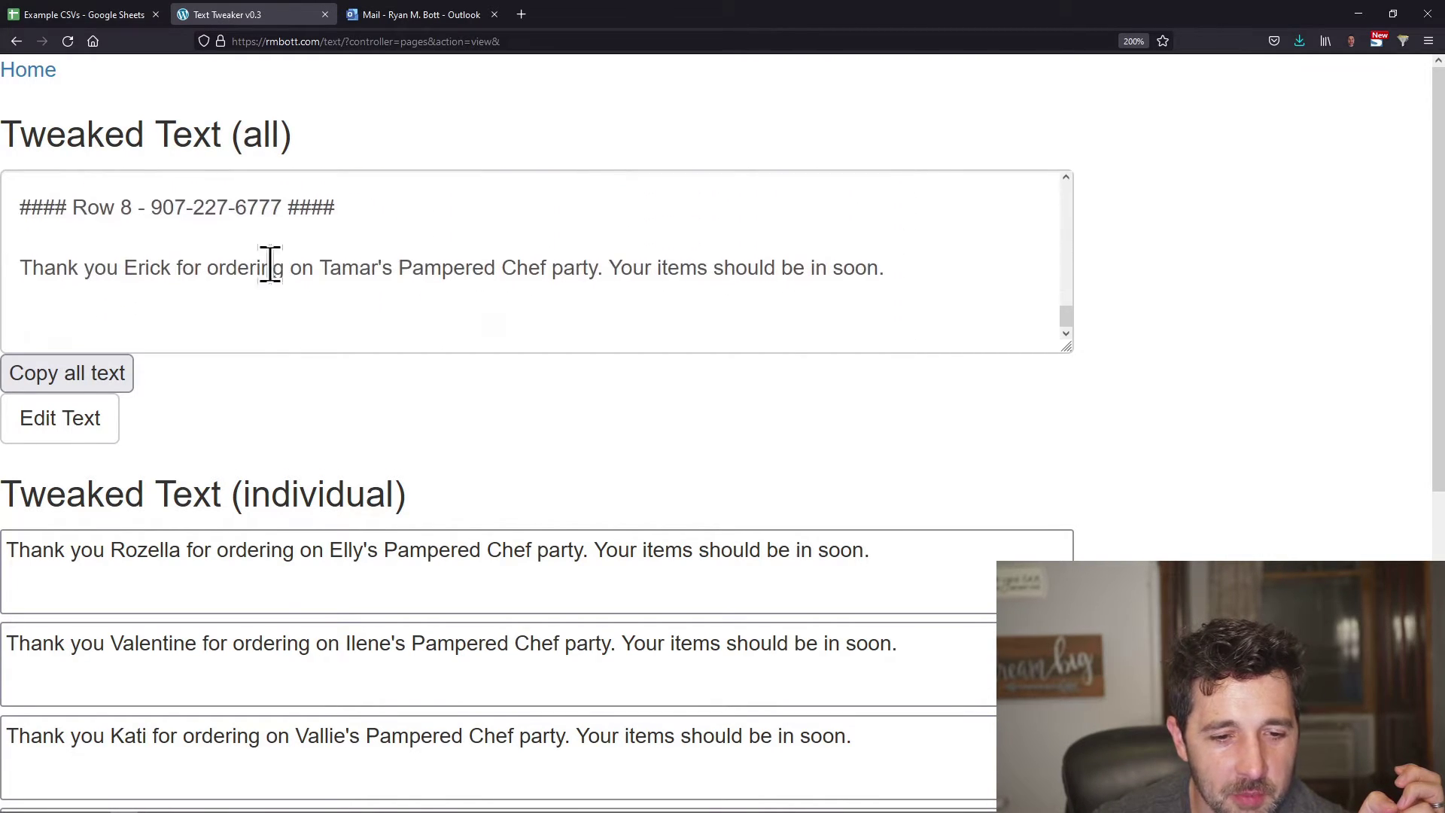
scroll(269, 271, "up", 10)
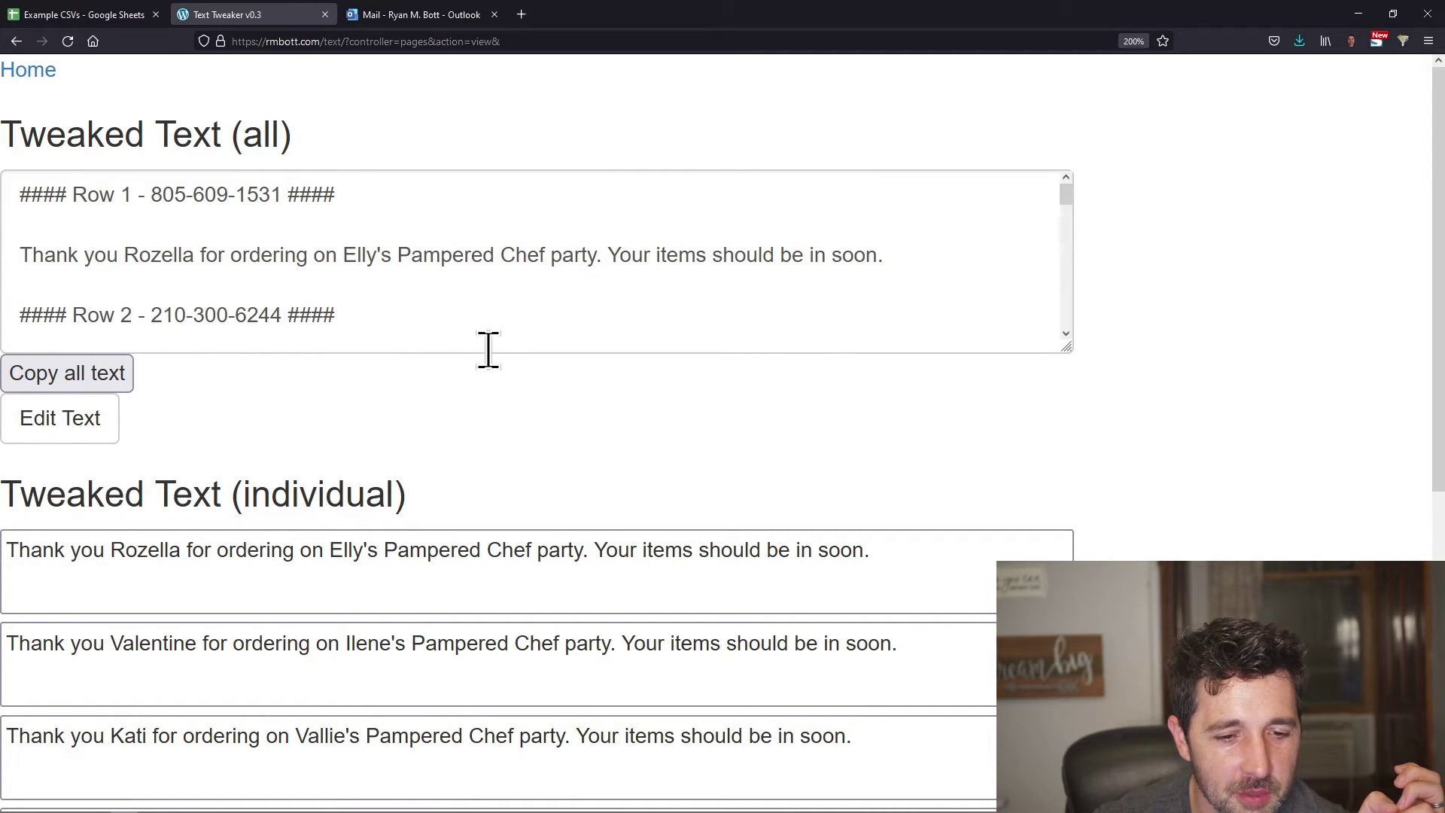
left_click(102, 377)
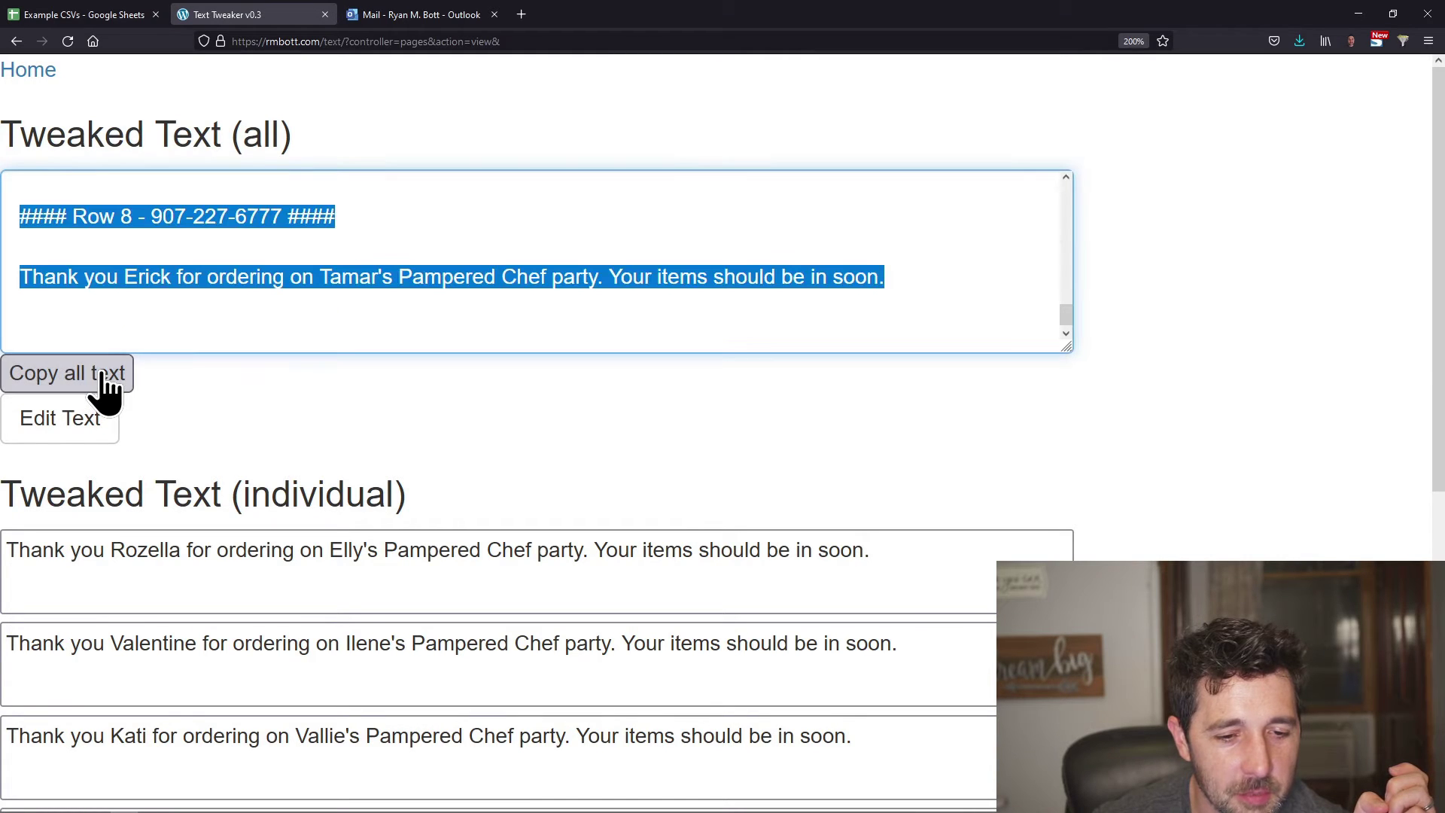
- Switch to Outlook and start a new email addressed to the sender's own alumni account with the subject "Thank You"
left_click(408, 16)
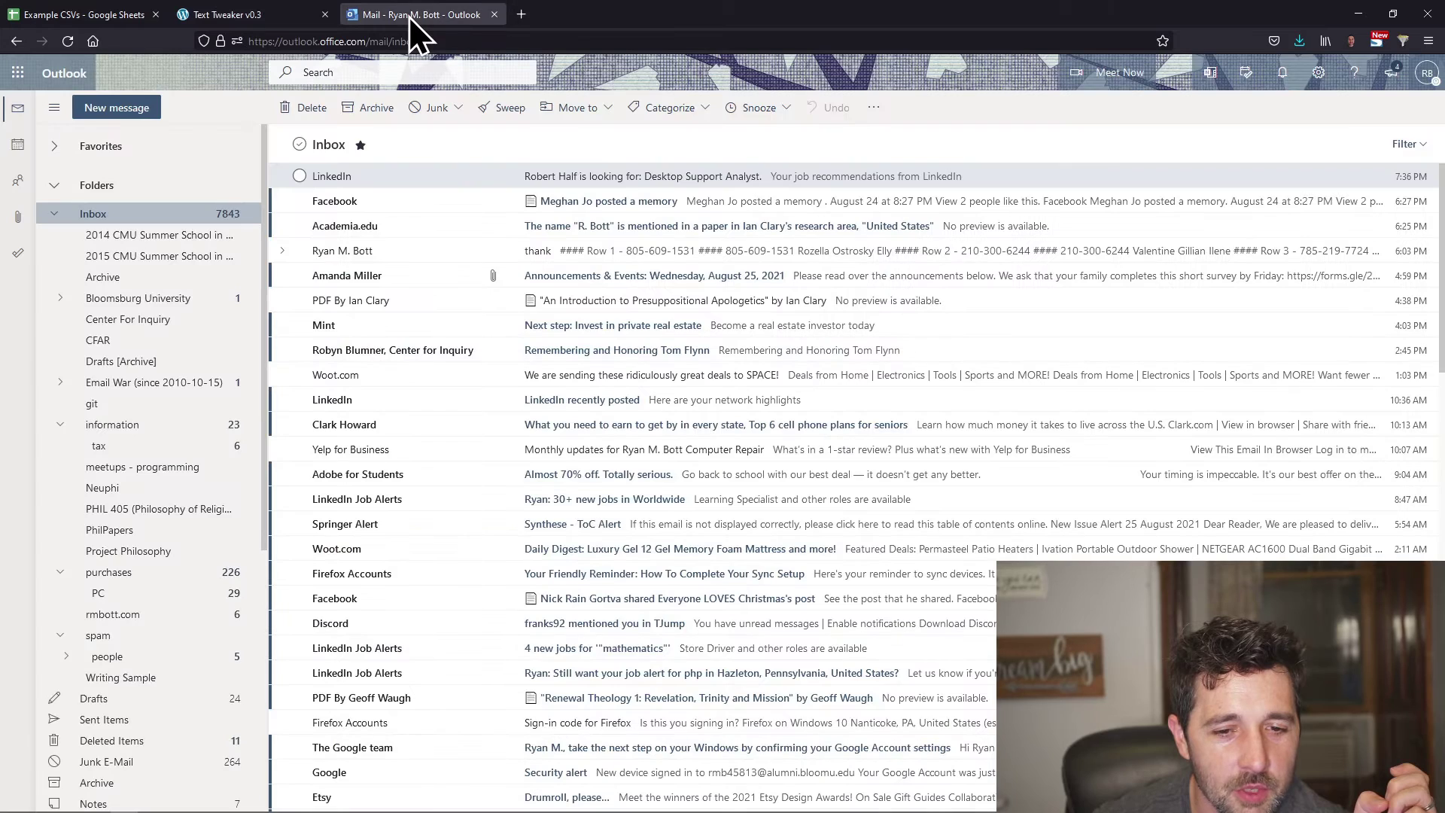
left_click(116, 110)
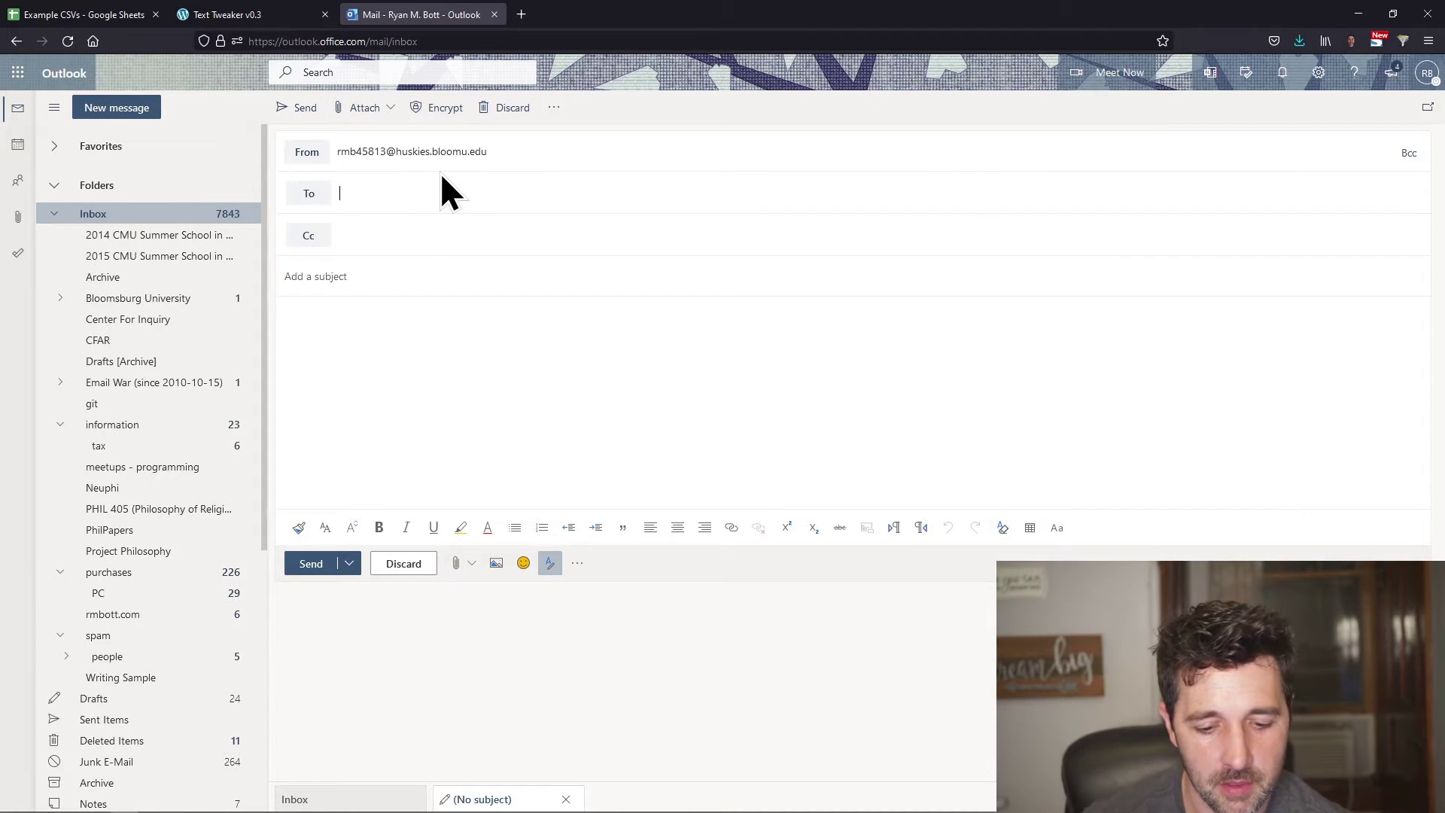
type("rmb")
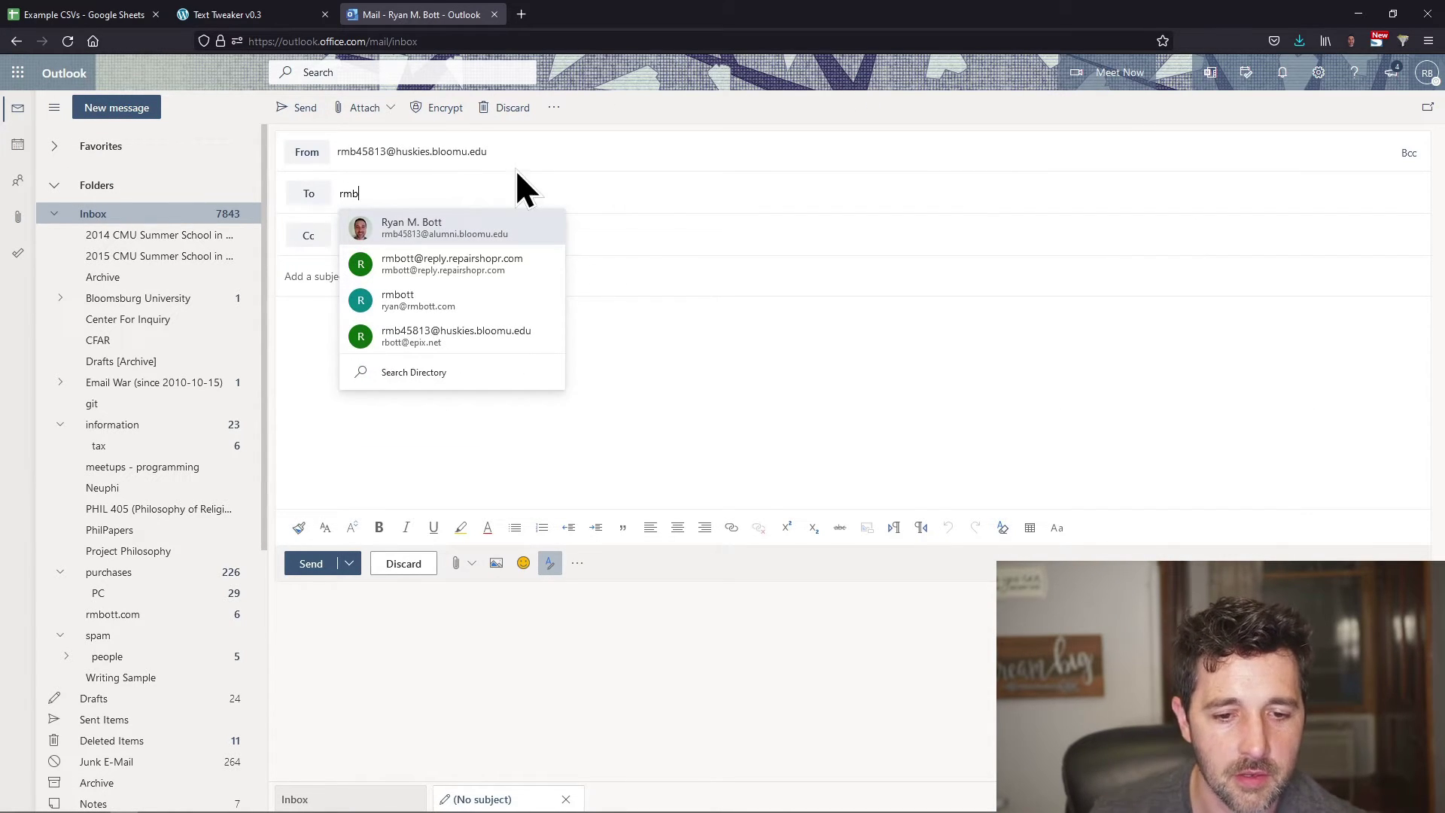
left_click(478, 229)
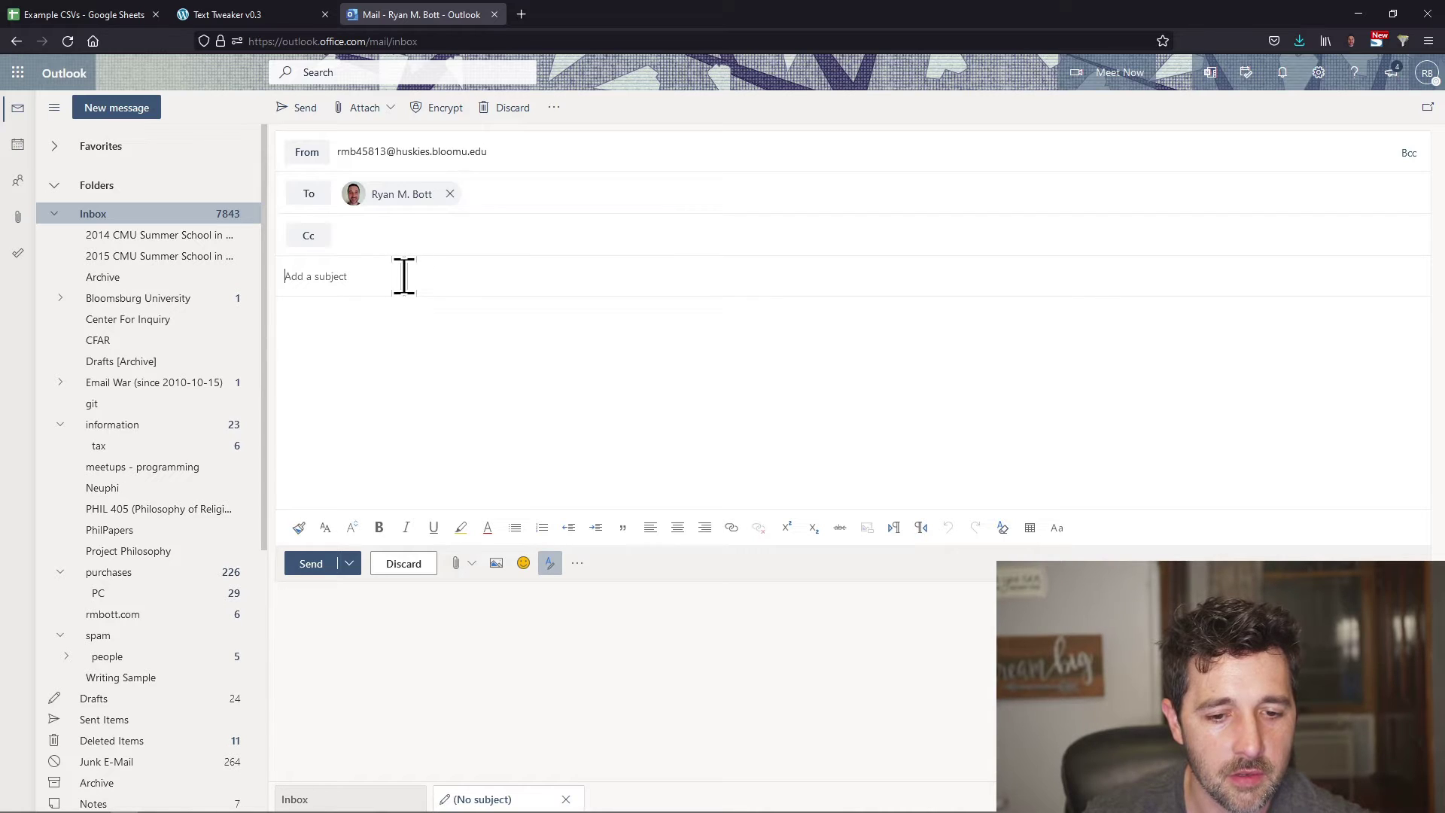
type("Tha")
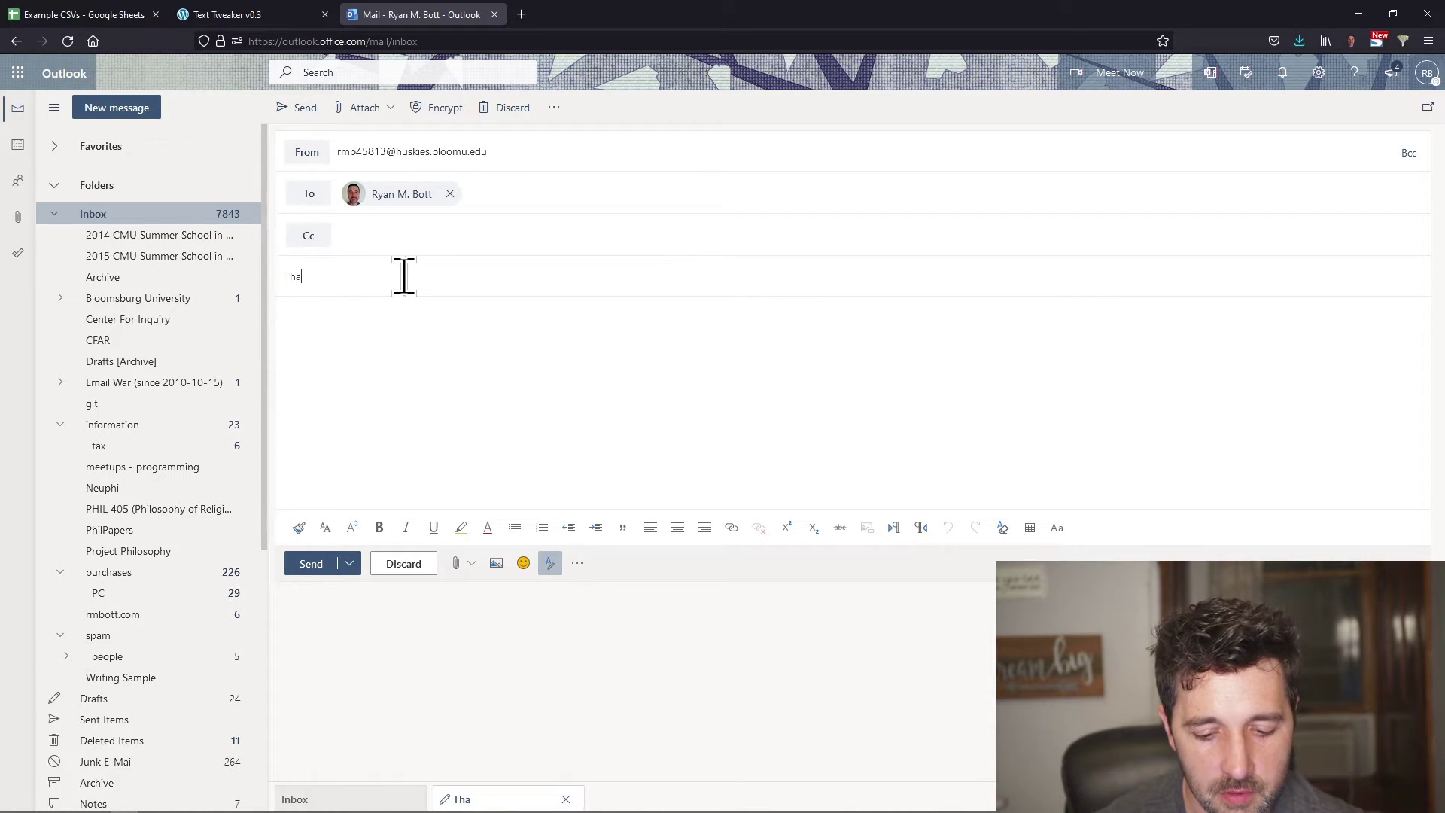
type("nk You")
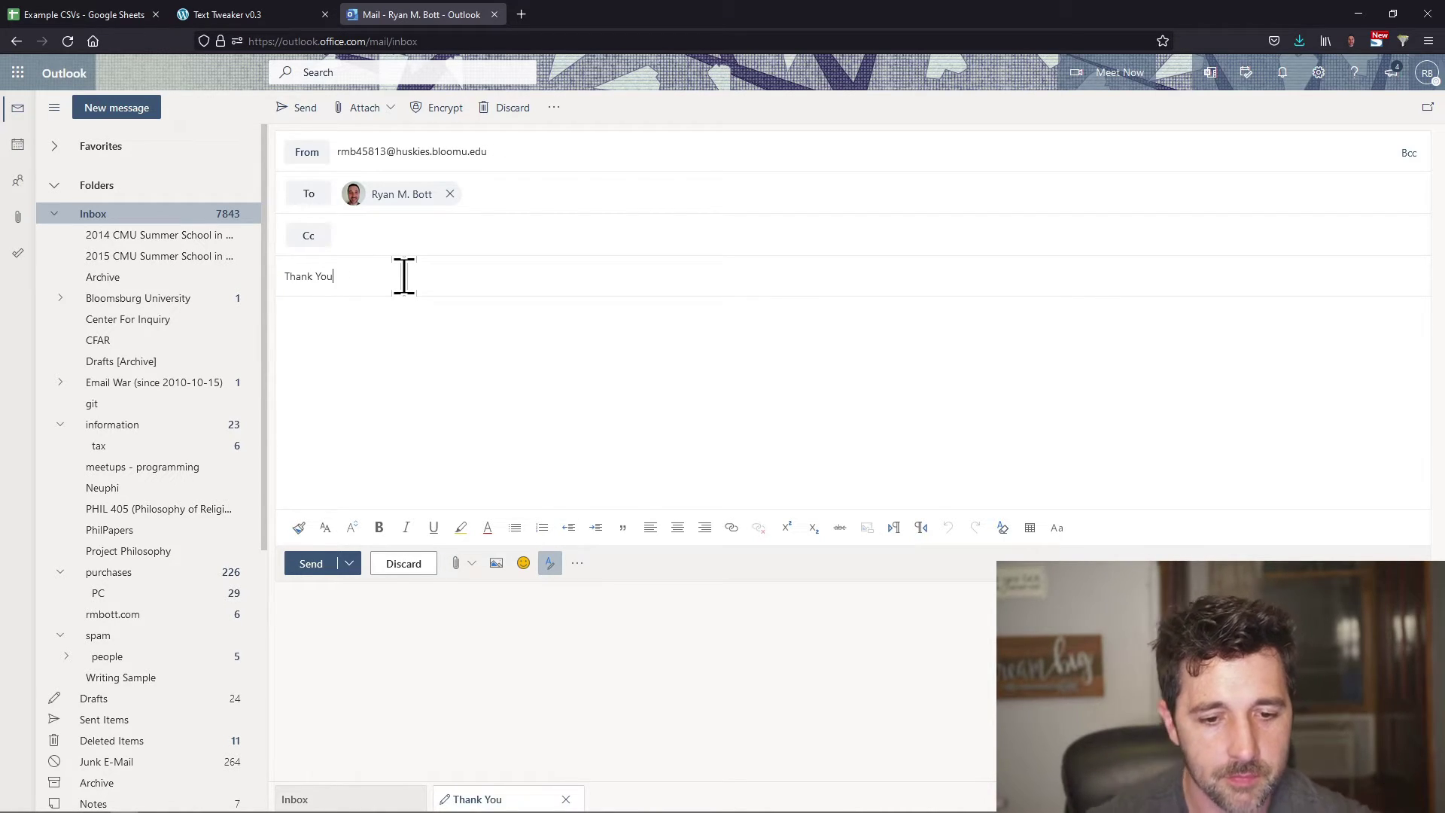
- Paste the copied thank-you messages into the body of the "Thank You" email and send it
key("ctrl+v")
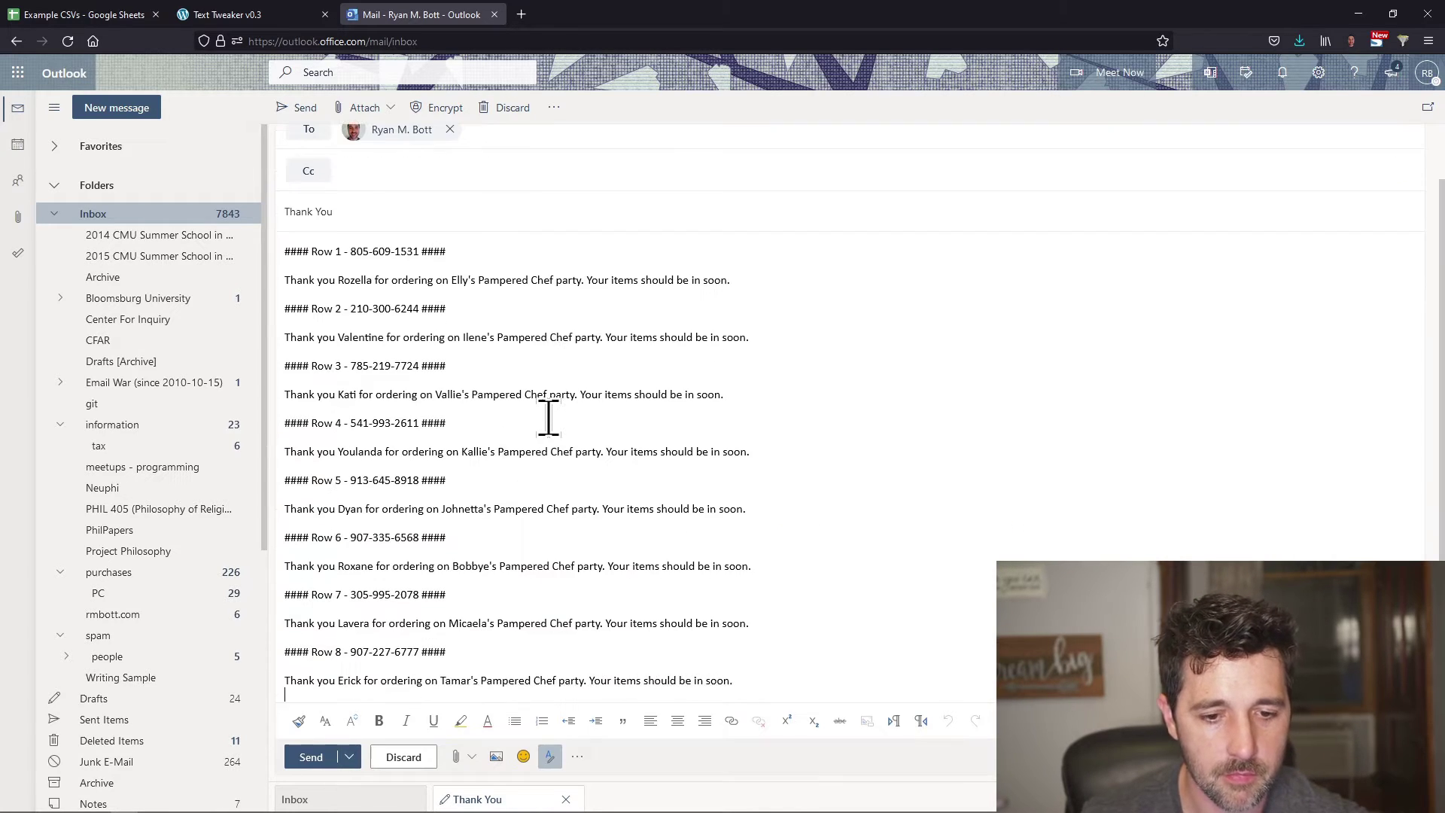
left_click(314, 757)
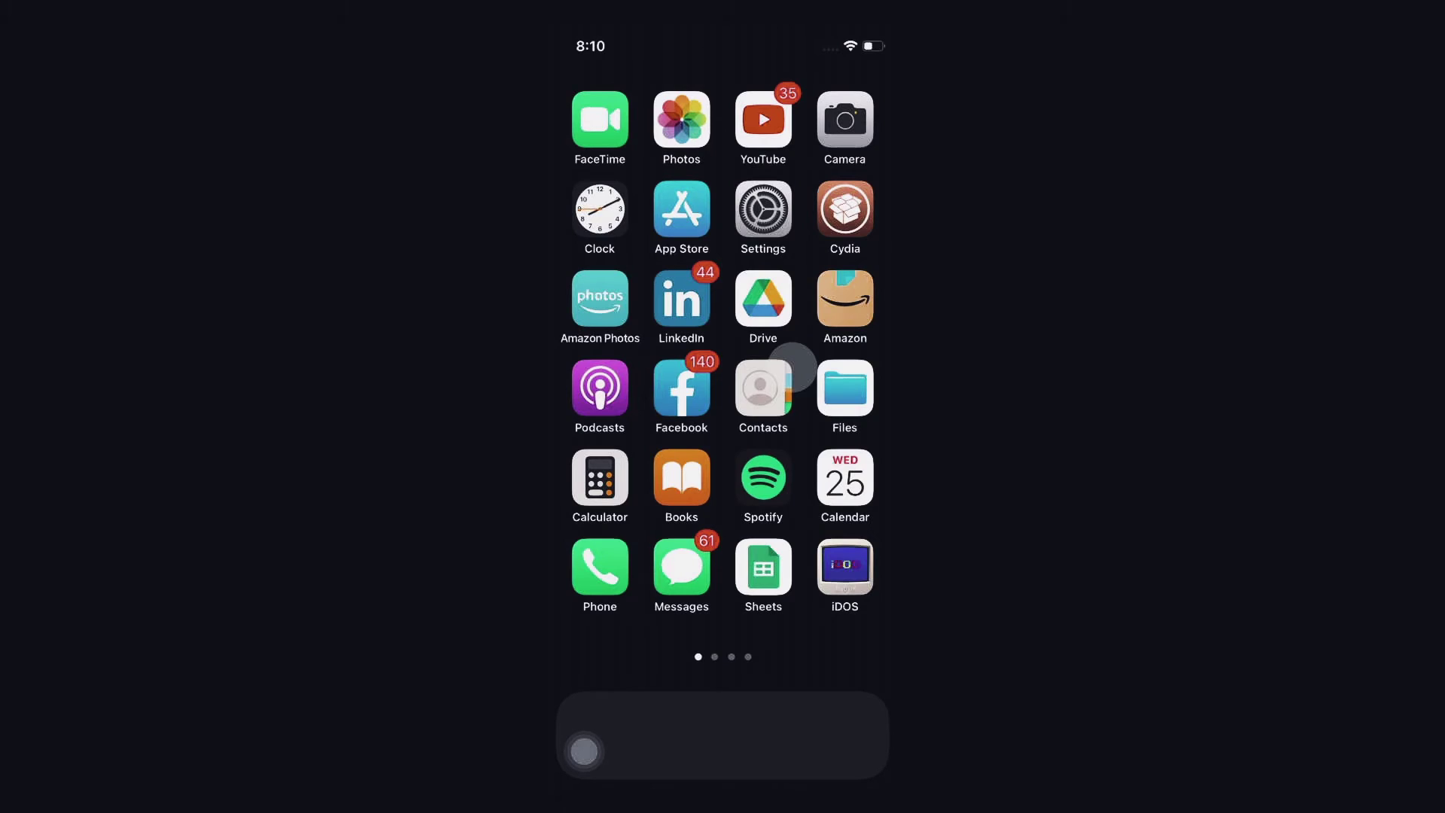
- Switch to the phone's Mail app and open the "thanks" email containing the generated messages
scroll(792, 366, "right", 3)
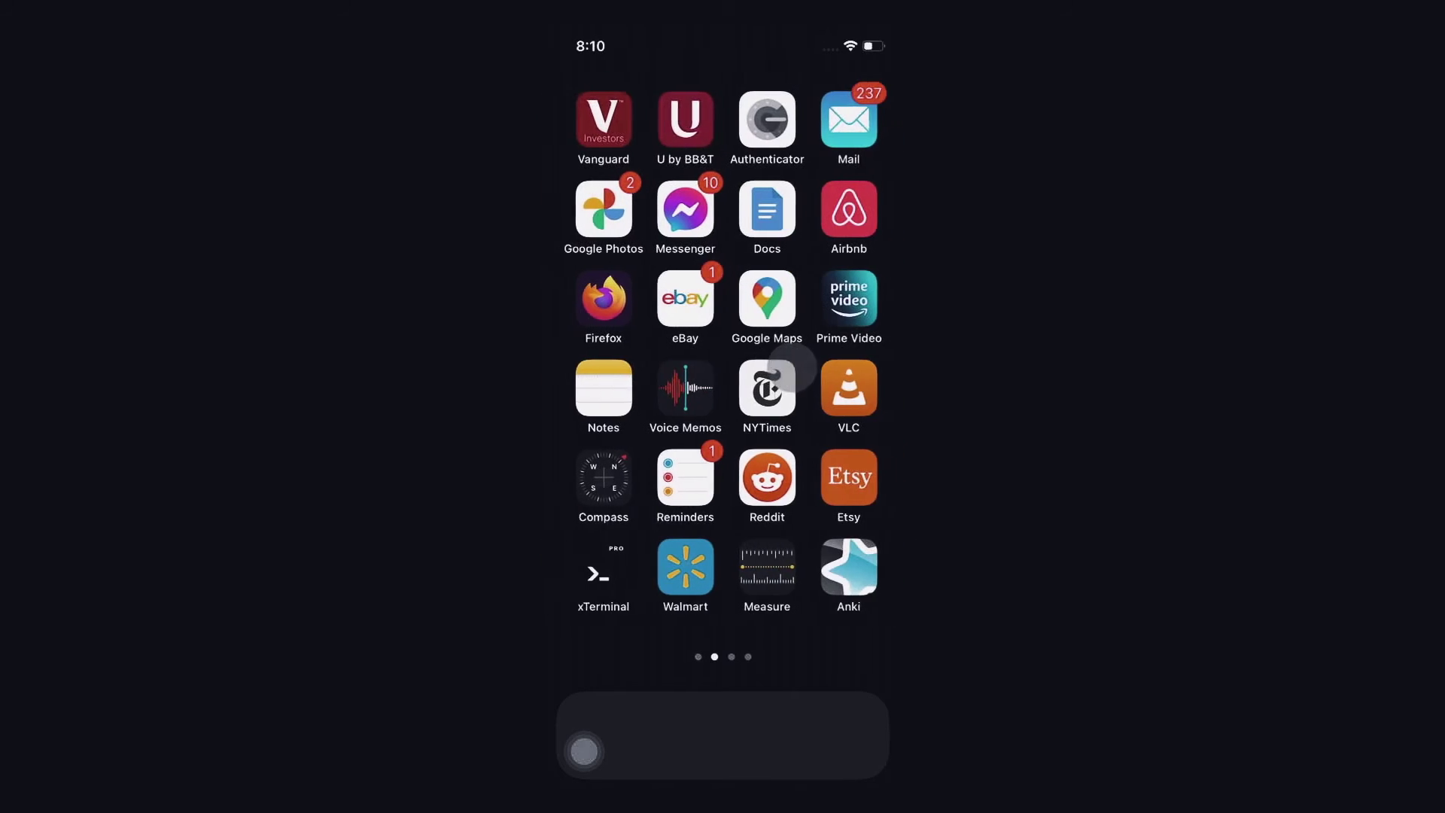
left_click(845, 122)
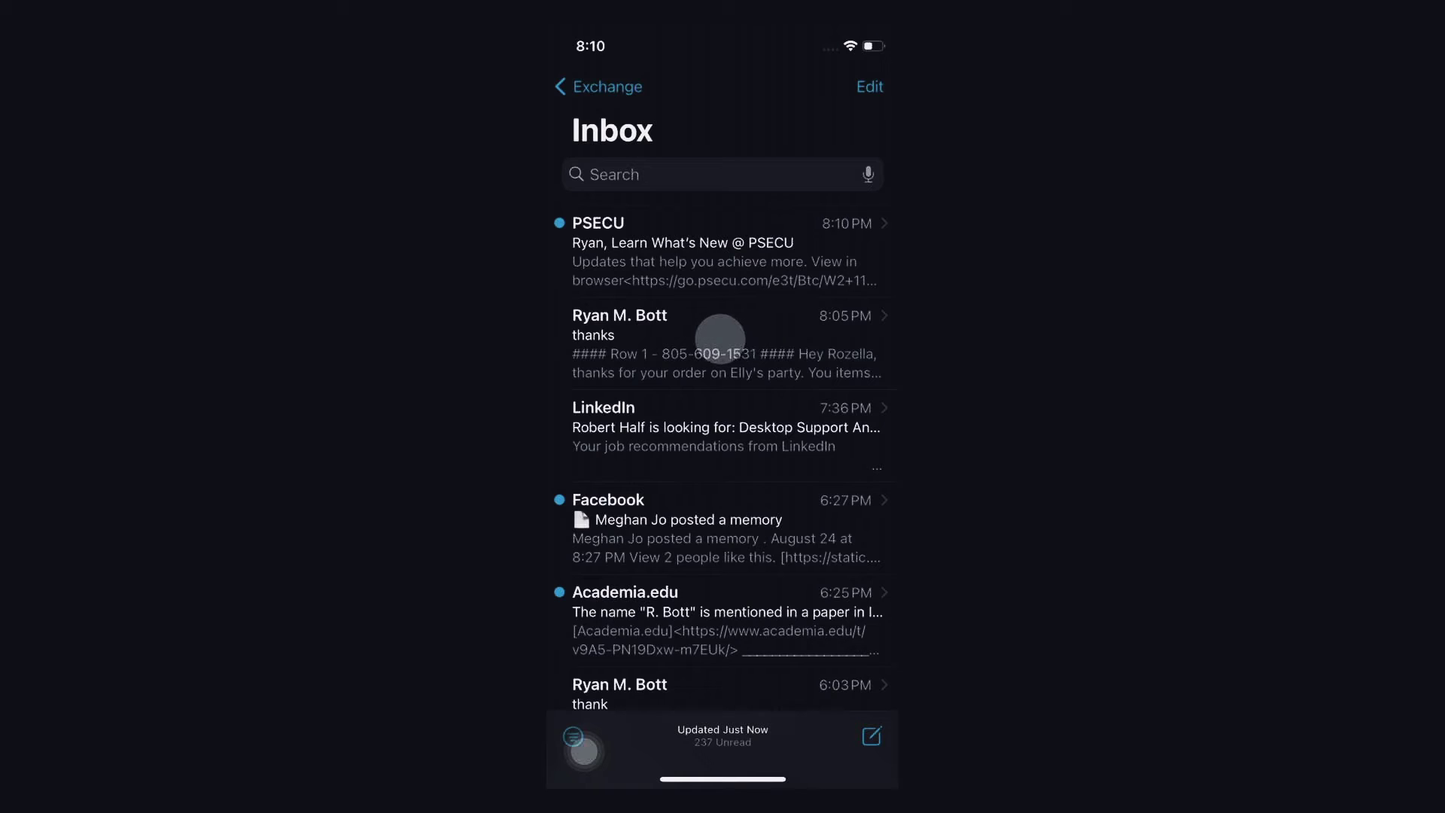
left_click(719, 339)
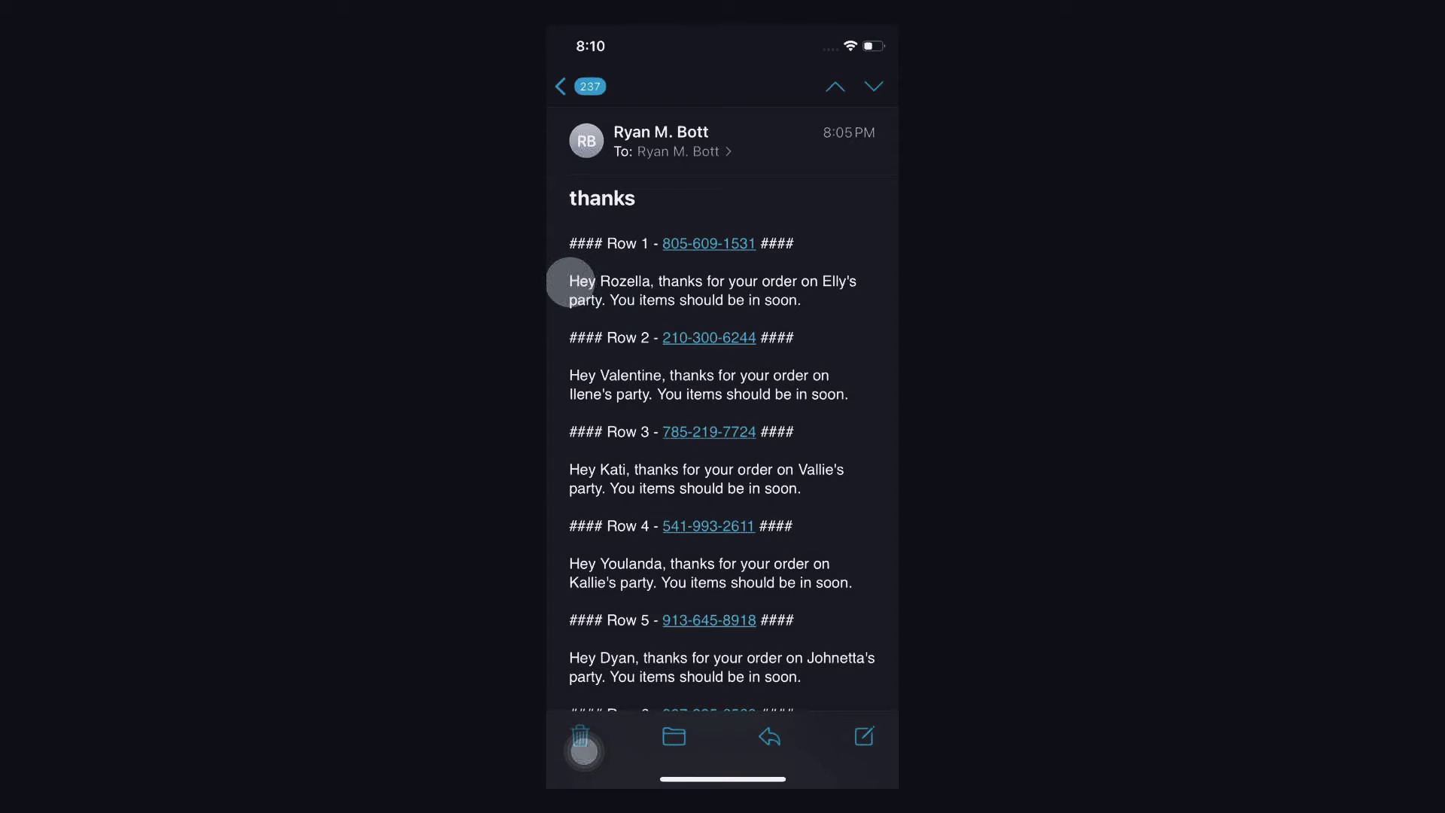
- Copy the full two-line thank-you message under Row 1, leaving out the row header with the phone number
mouse_move(570, 281)
left_mouse_down()
mouse_move(638, 281)
mouse_move(570, 267)
left_mouse_up()
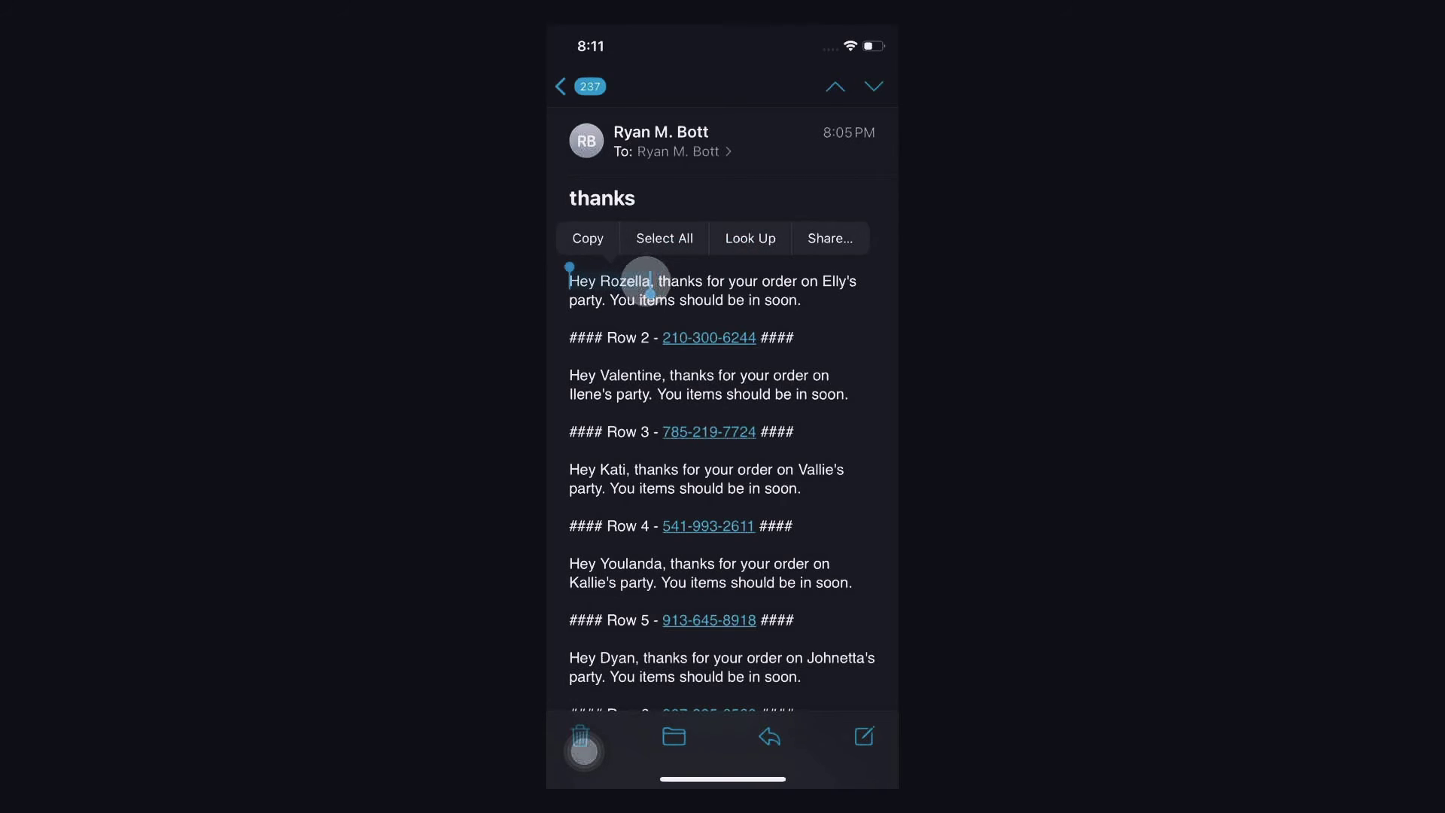
left_click_drag(649, 289, 829, 300)
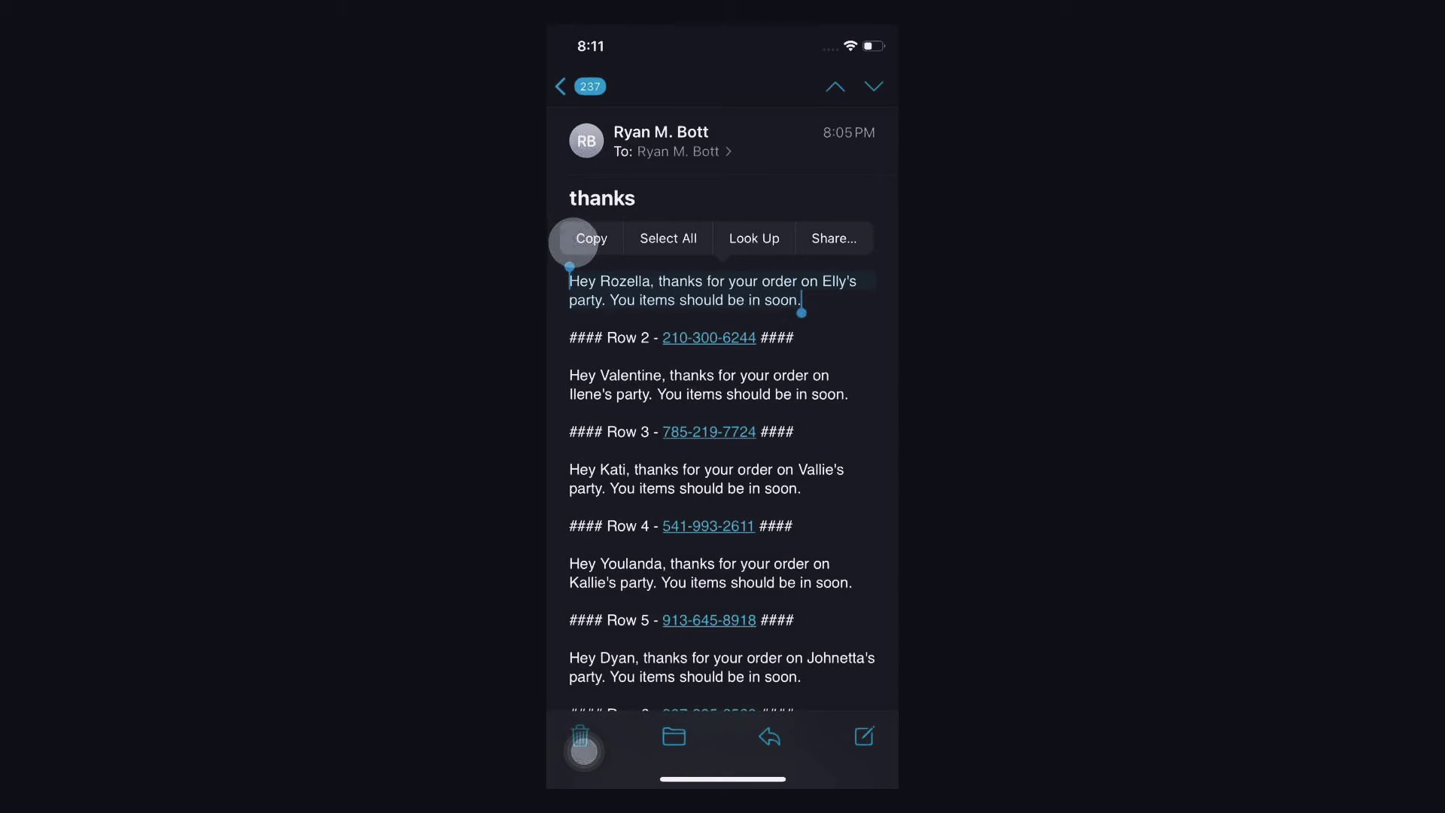
left_click(581, 239)
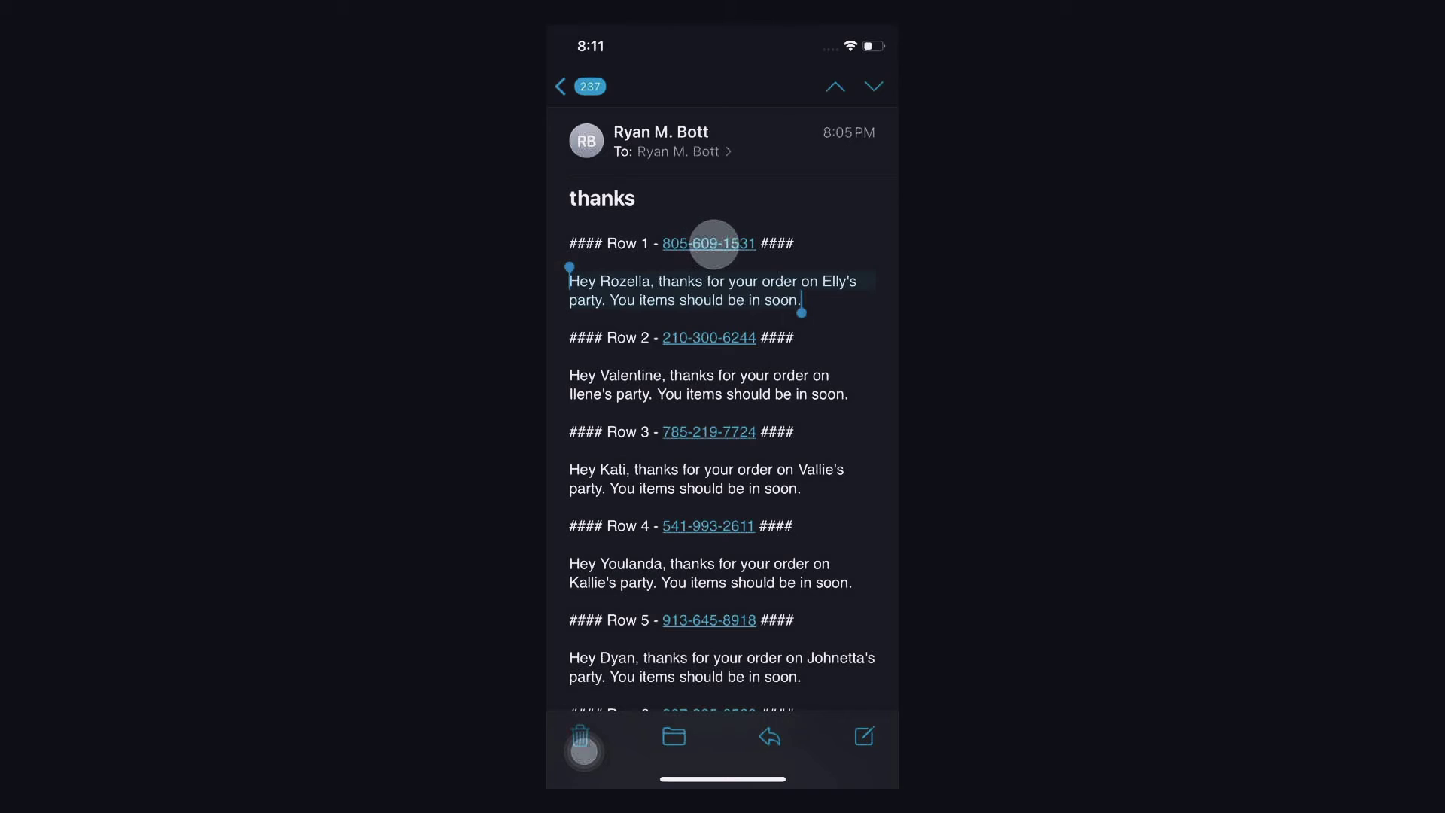
- Start a text message to the Row 1 phone number from the email and paste the copied thank-you message into it
left_click(714, 243)
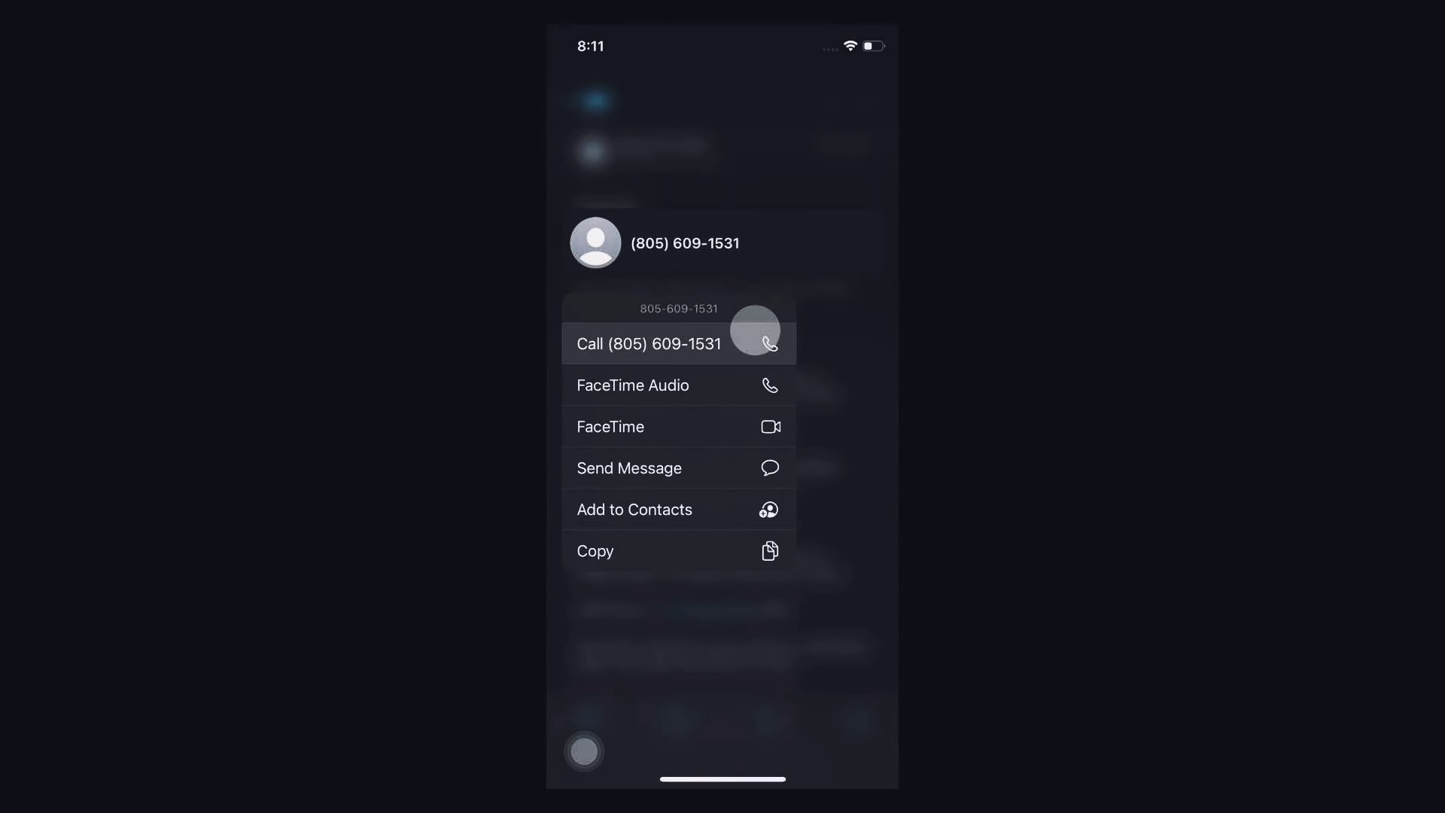
left_click(690, 474)
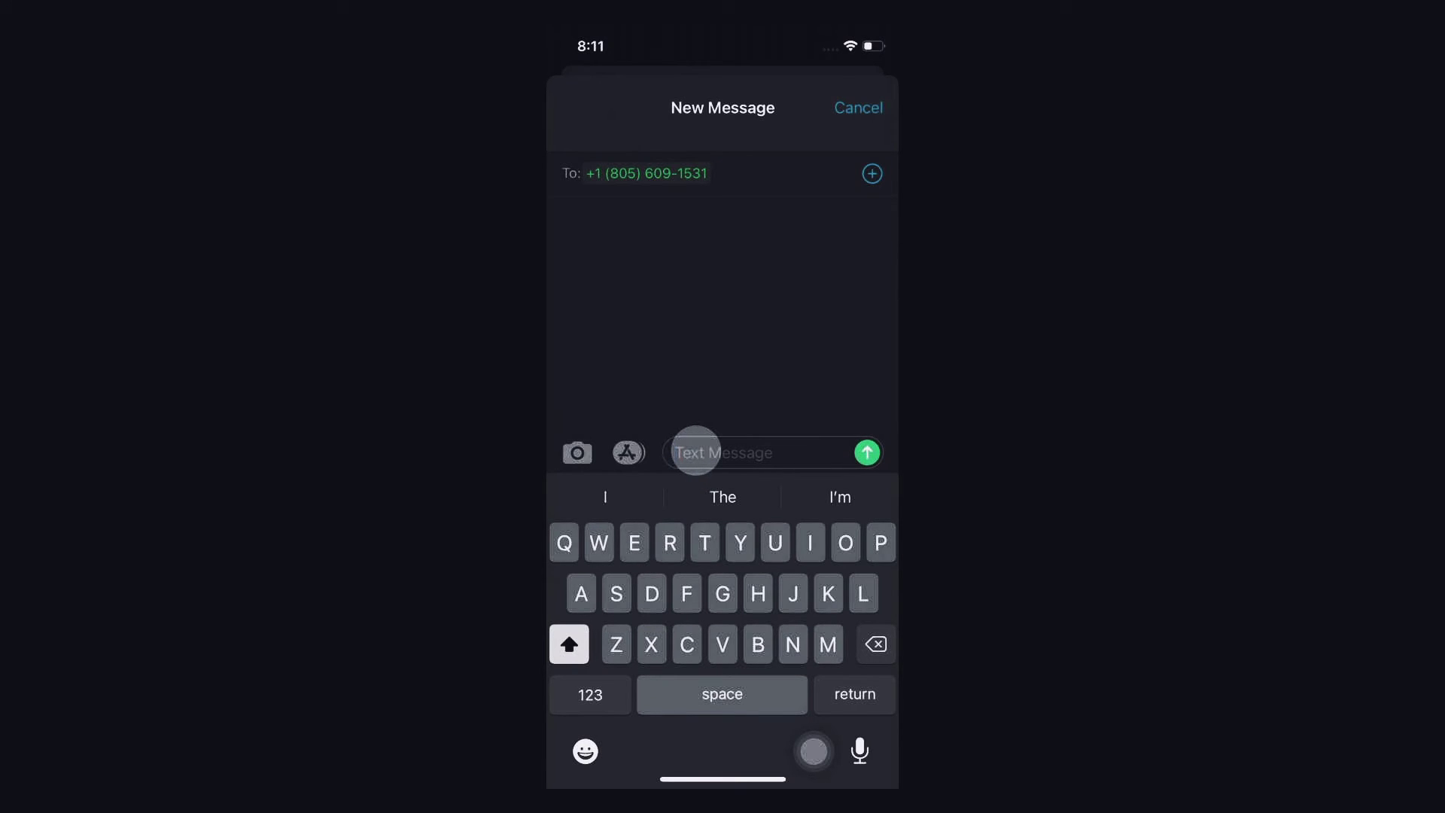
left_click(692, 448)
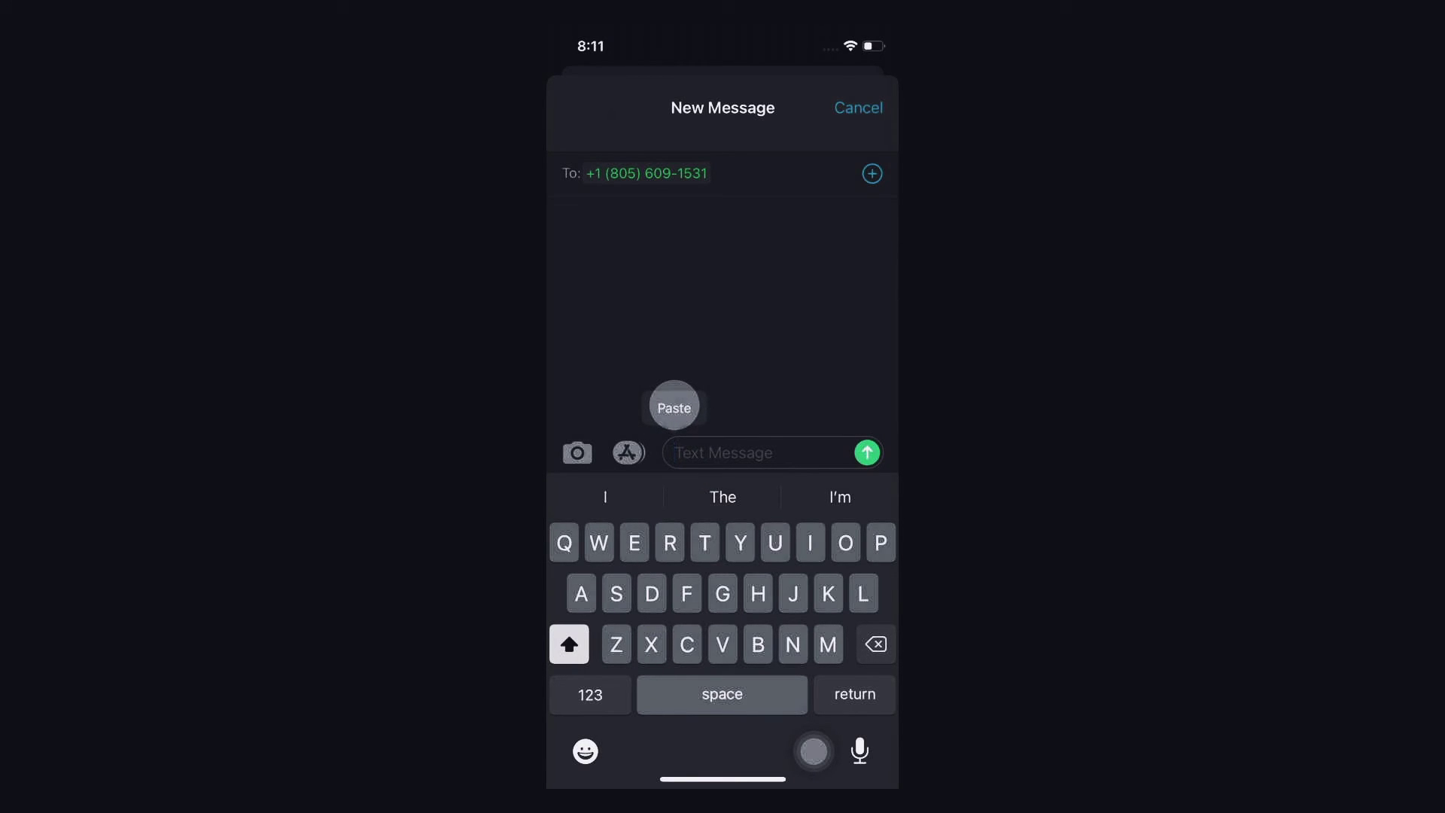
left_click(673, 406)
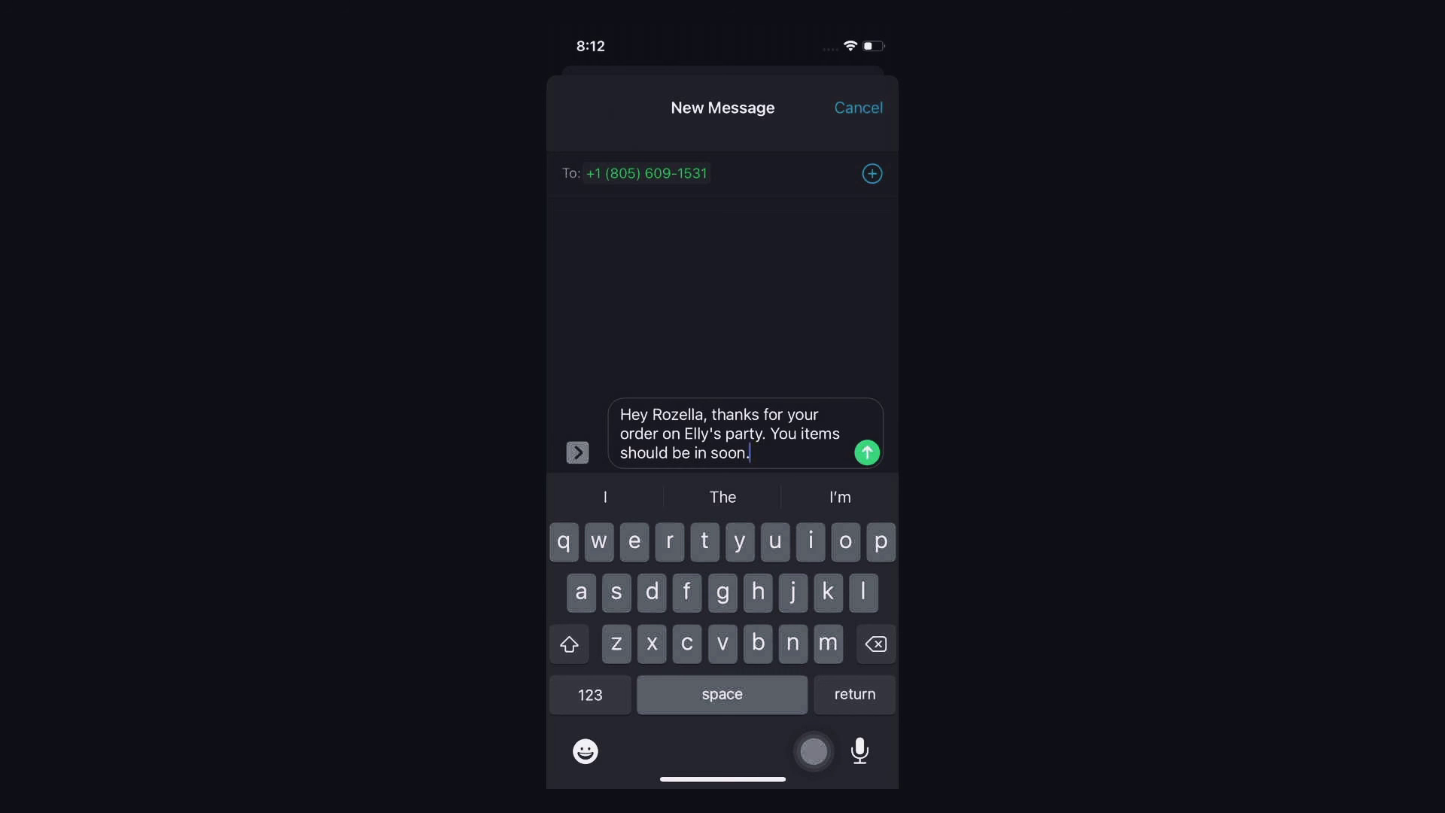
left_click(845, 182)
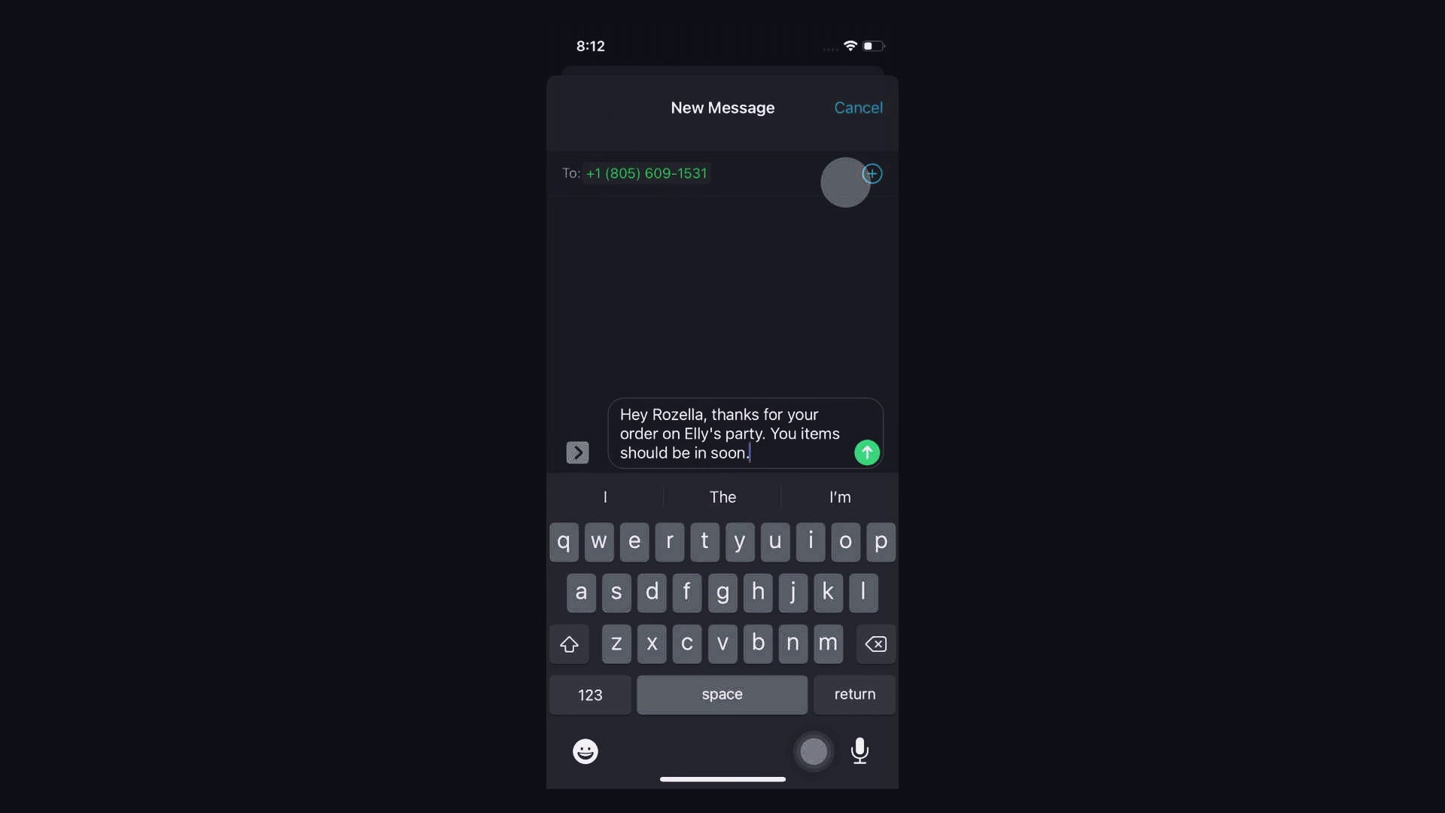